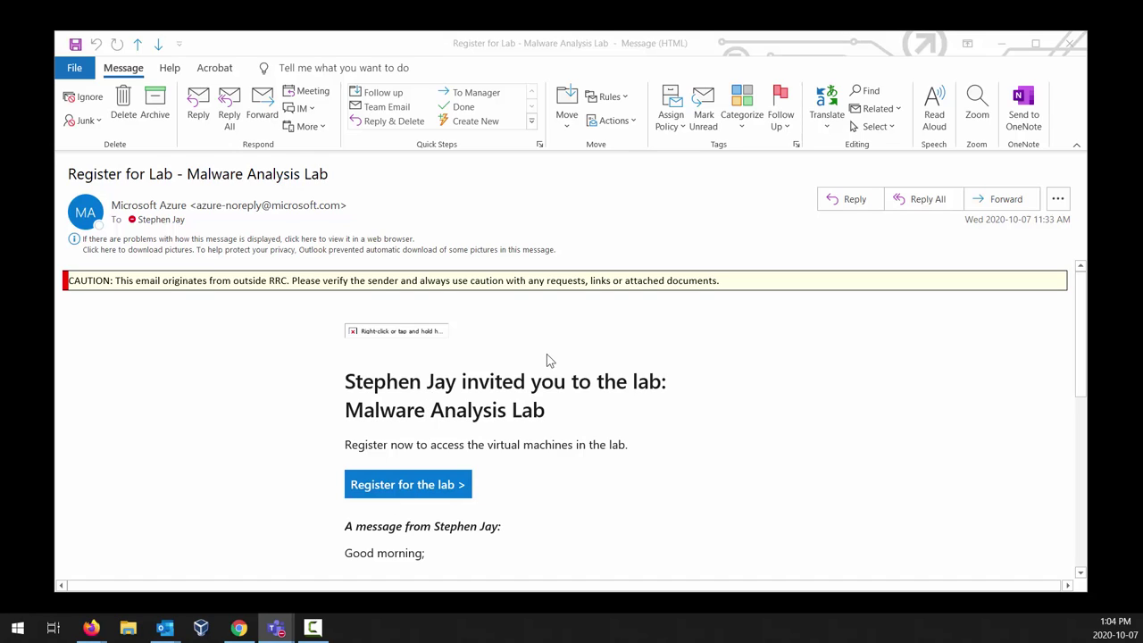
Step: Register for the Malware Analysis Lab from its Outlook invitation, then return to My virtual machines
{"action": "left_click", "coordinate": [381, 491]}
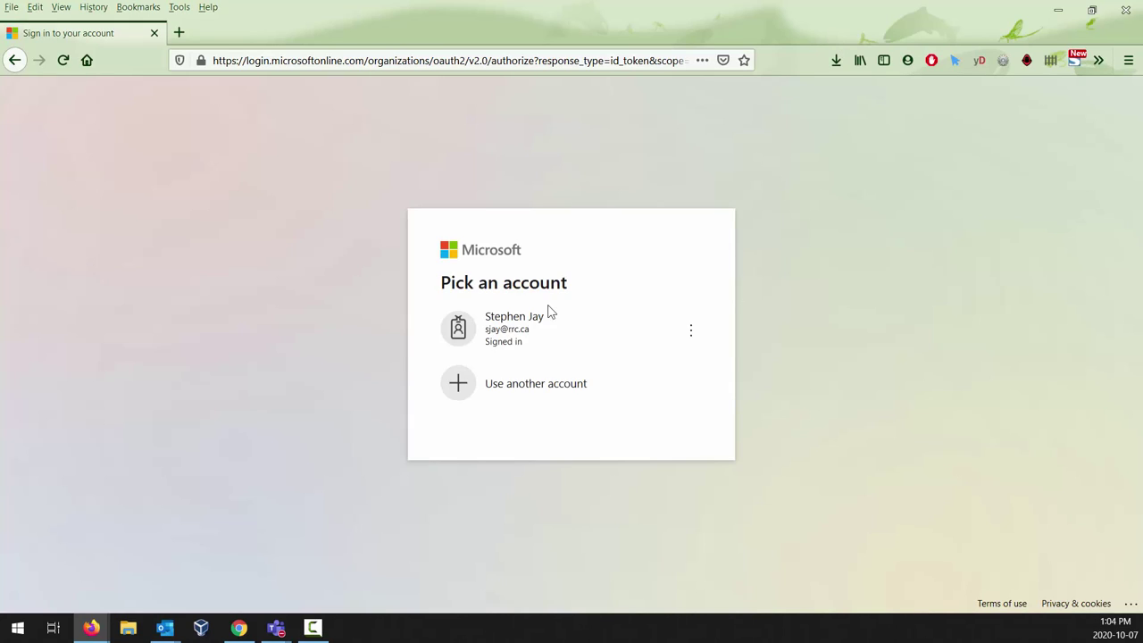
{"action": "left_click", "coordinate": [518, 336]}
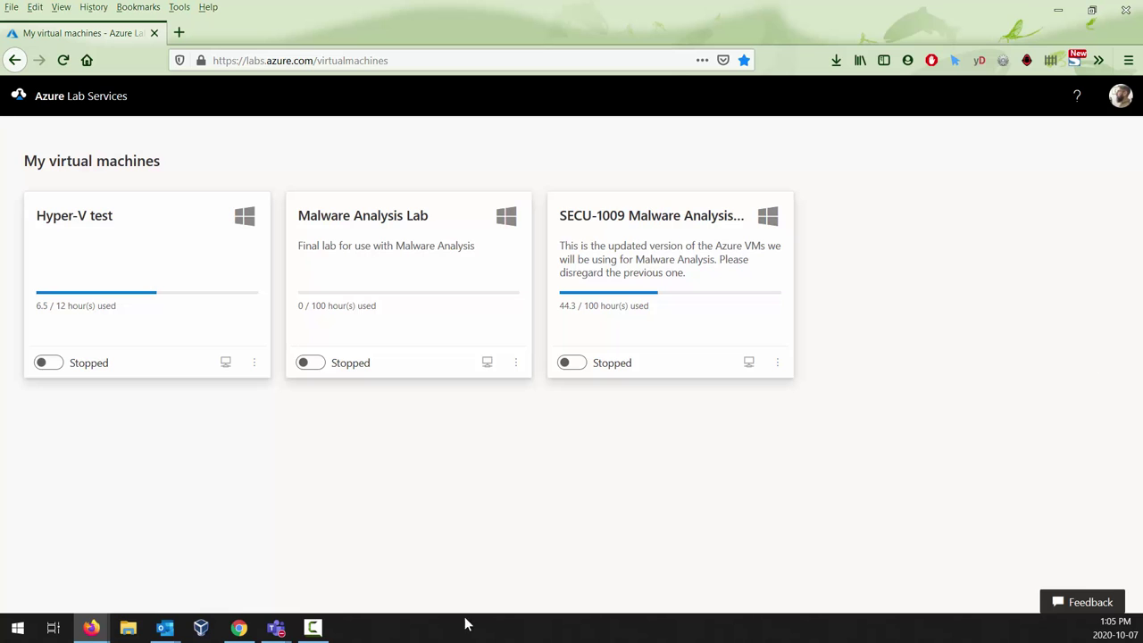
{"action": "mouse_move", "coordinate": [166, 630]}
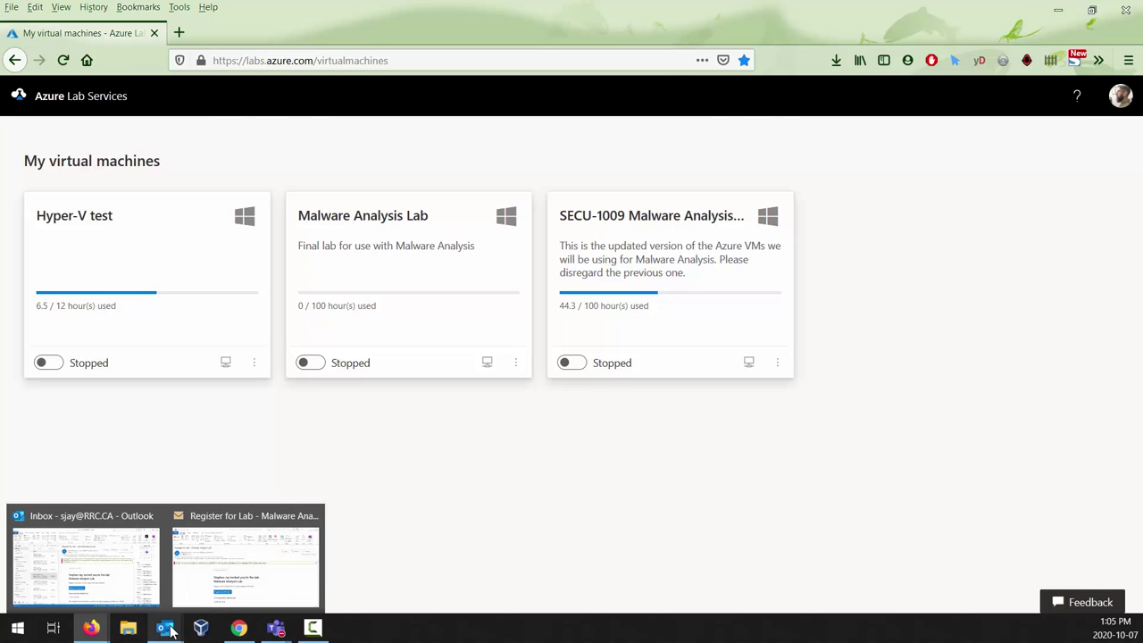
{"action": "left_click", "coordinate": [219, 593]}
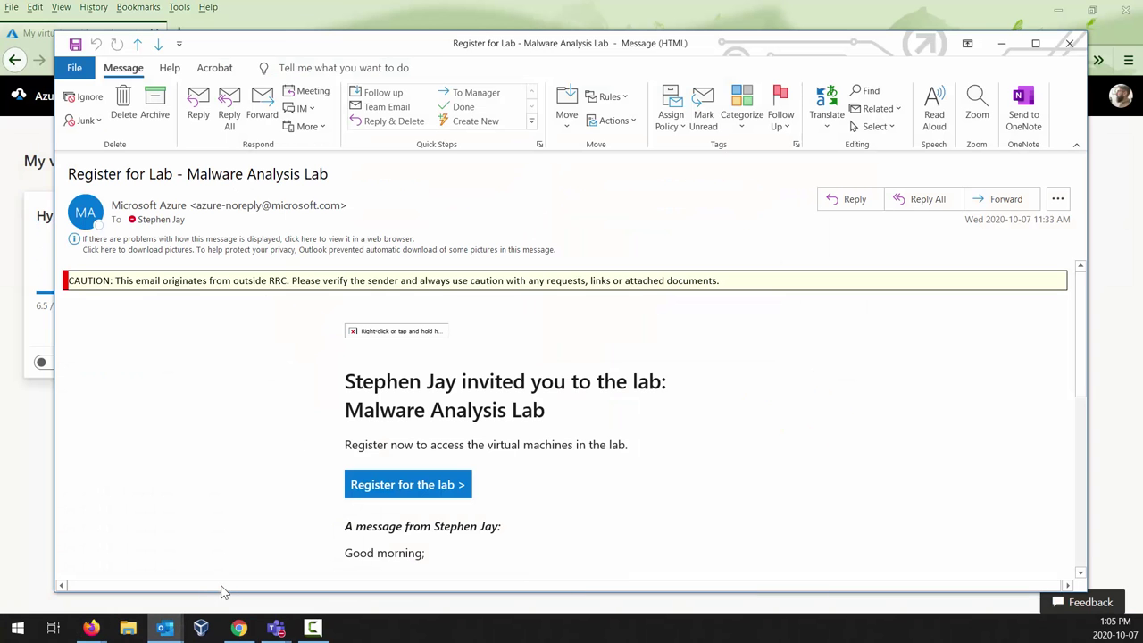
{"action": "left_click", "coordinate": [705, 7]}
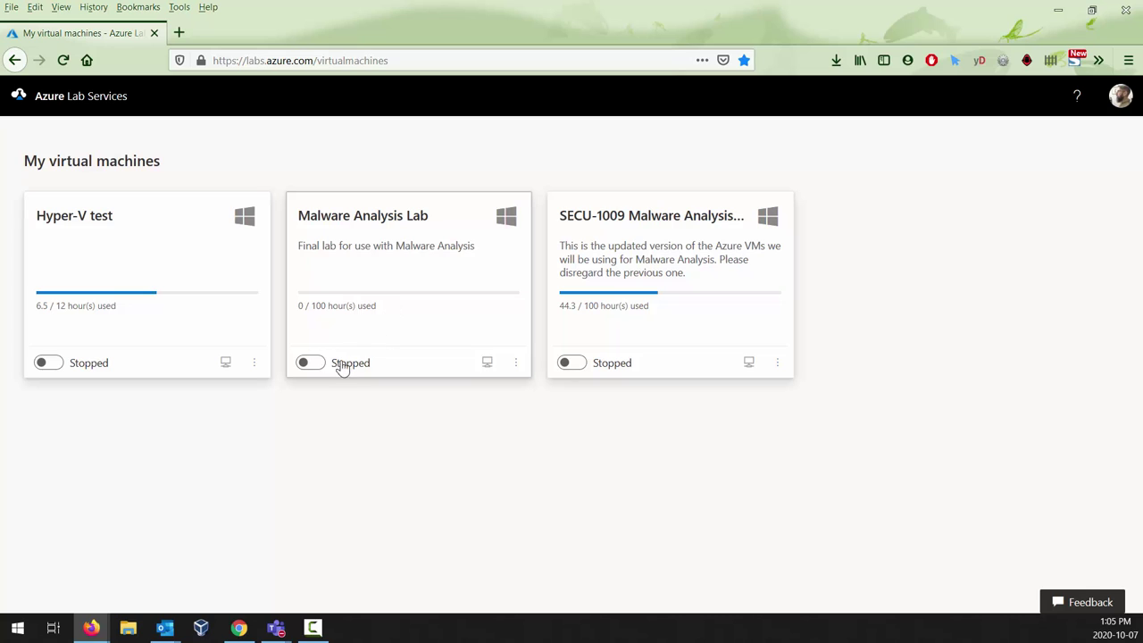
{"action": "left_click", "coordinate": [309, 362]}
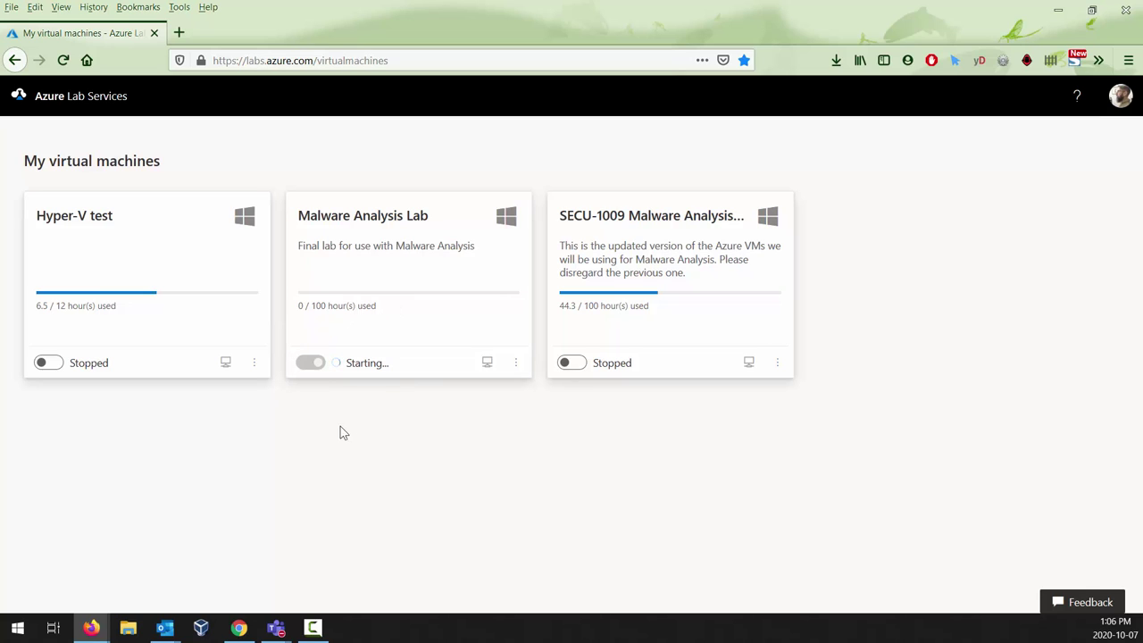
{"action": "key", "text": "ctrl+plus"}
{"action": "key", "text": "ctrl+plus"}
{"action": "key", "text": "ctrl+plus"}
{"action": "key", "text": "ctrl+plus"}
{"action": "key", "text": "ctrl+plus"}
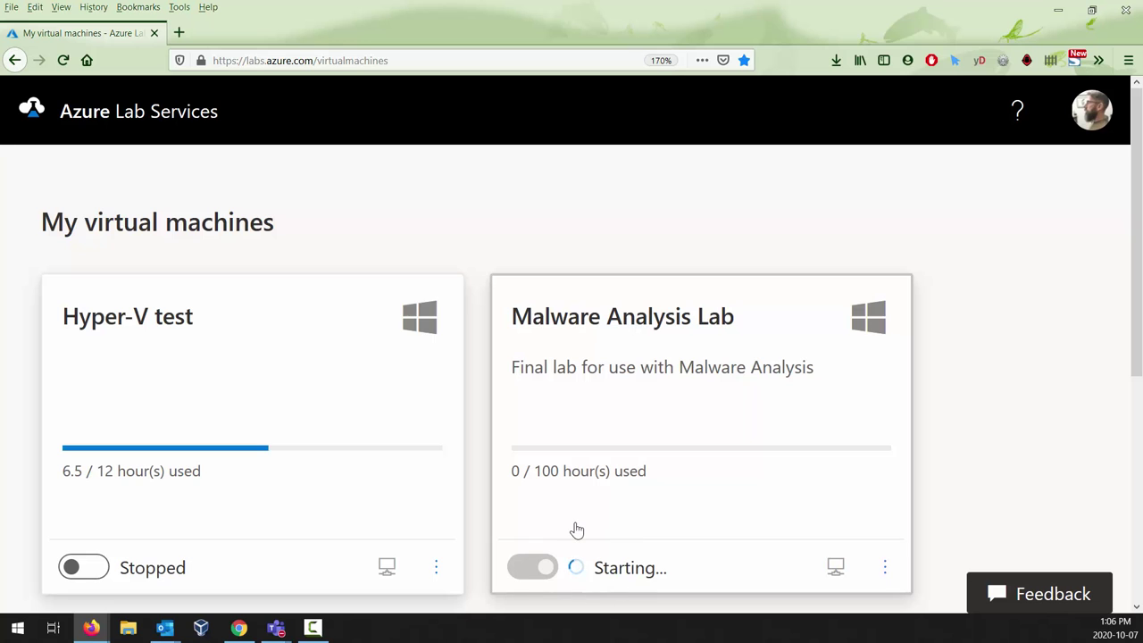
{"action": "key", "text": "ctrl+minus"}
{"action": "key", "text": "ctrl+minus"}
{"action": "key", "text": "ctrl+minus"}
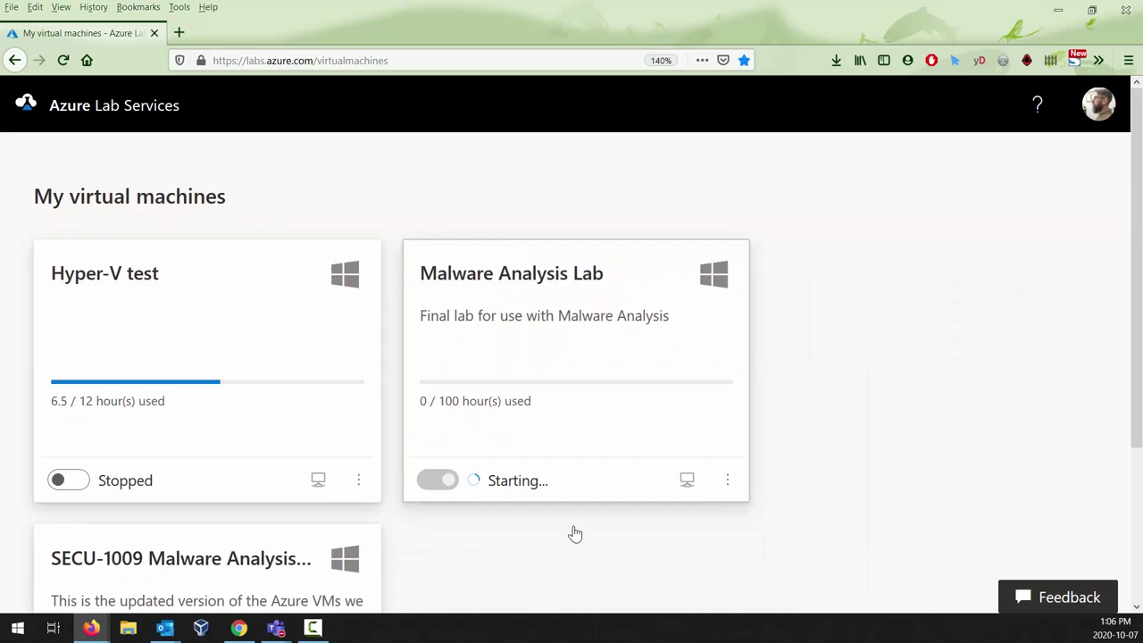
{"action": "key", "text": "ctrl+plus"}
{"action": "key", "text": "ctrl+plus"}
{"action": "key", "text": "ctrl+minus"}
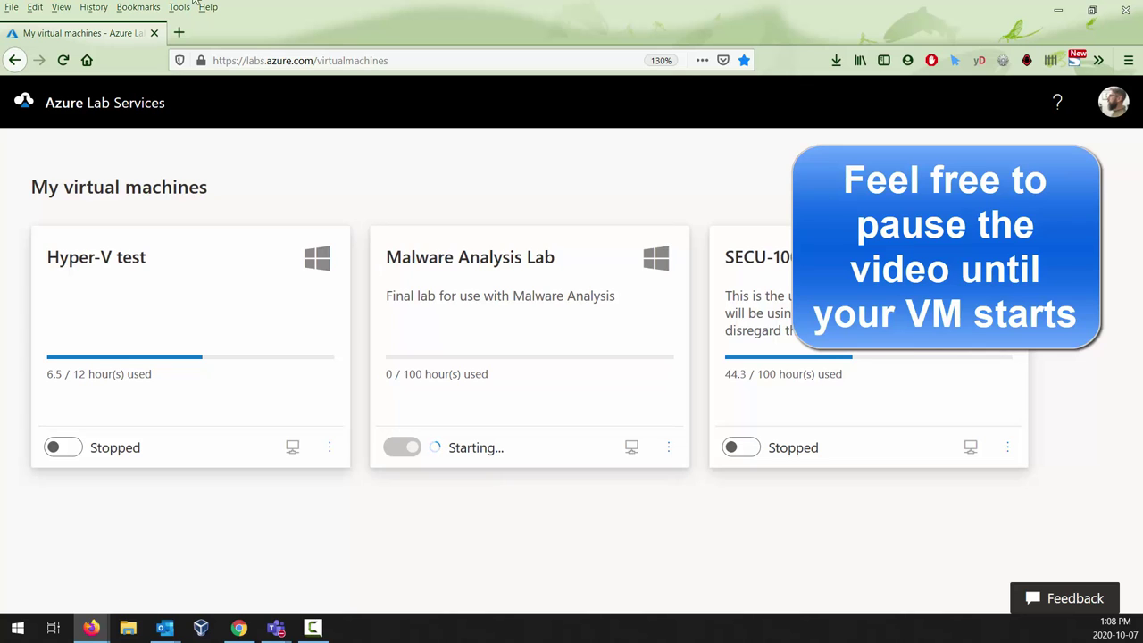
Step: Open the labs.azure.com Virtual machine pool in a new tab and scroll through its list
{"action": "left_click", "coordinate": [179, 33]}
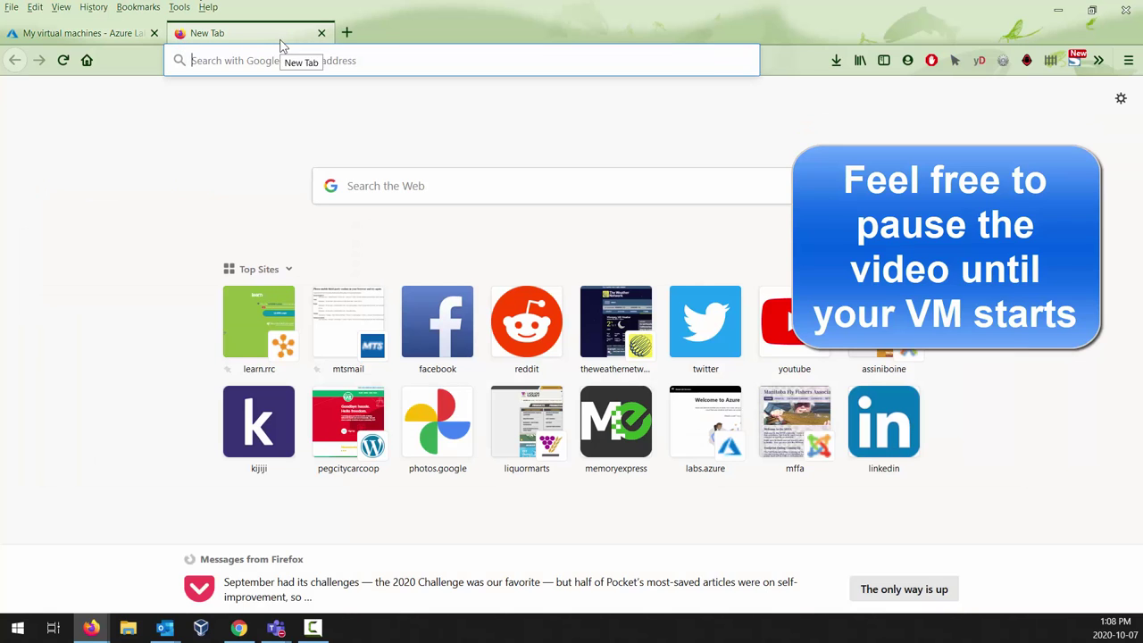
{"action": "type", "text": "l"}
{"action": "key", "text": "BackSpace"}
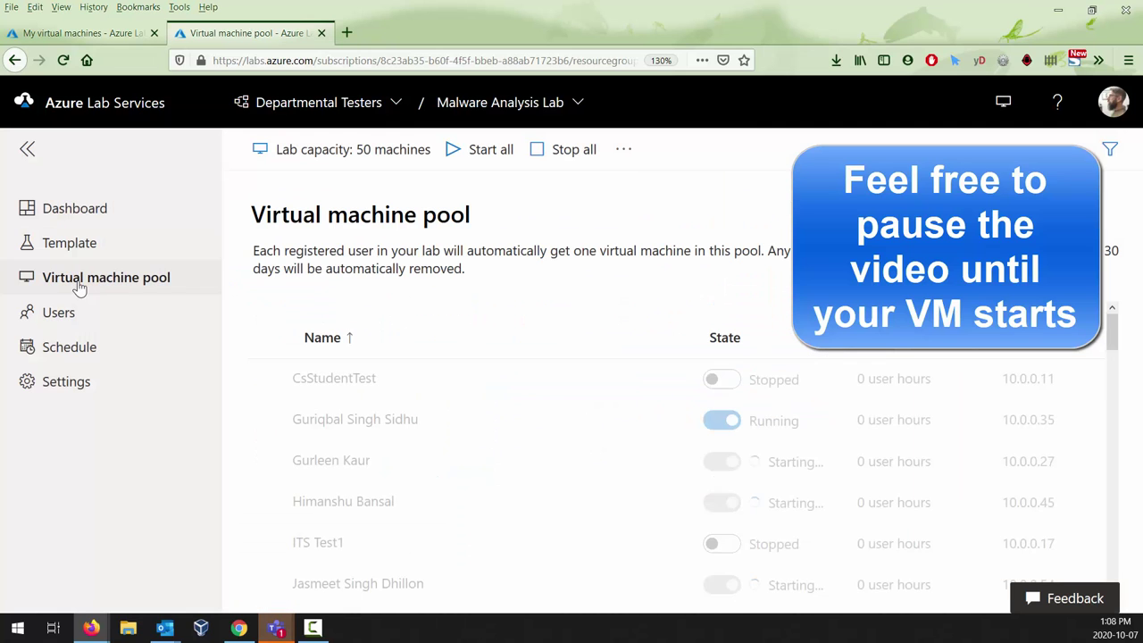
{"action": "scroll", "coordinate": [526, 369], "scroll_direction": "down", "scroll_amount": 5}
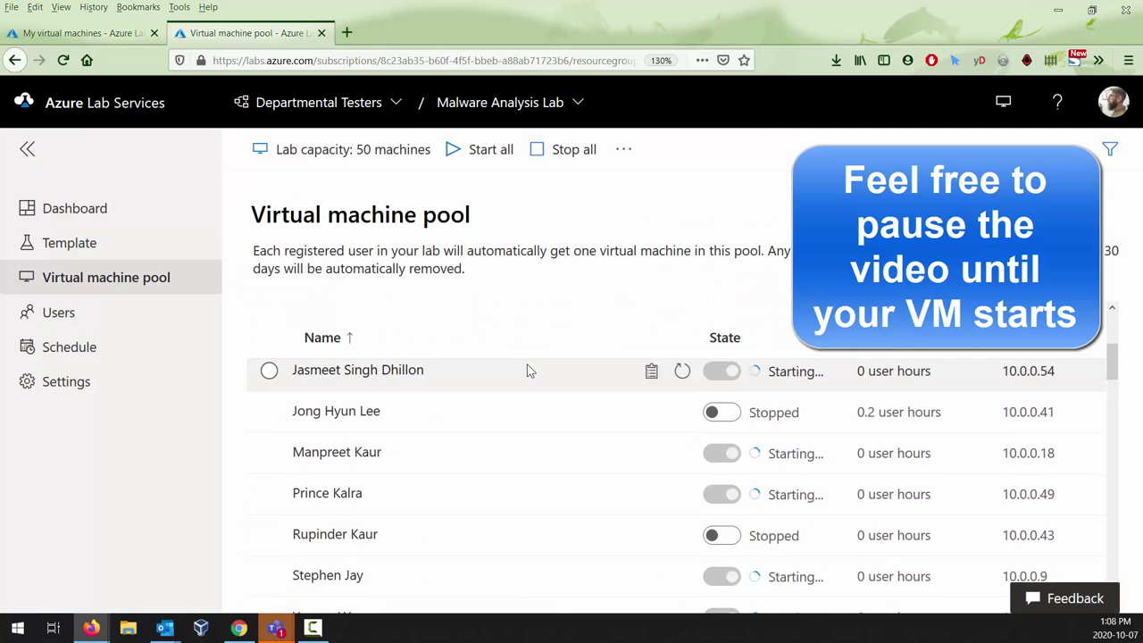
{"action": "scroll", "coordinate": [518, 427], "scroll_direction": "down", "scroll_amount": 10}
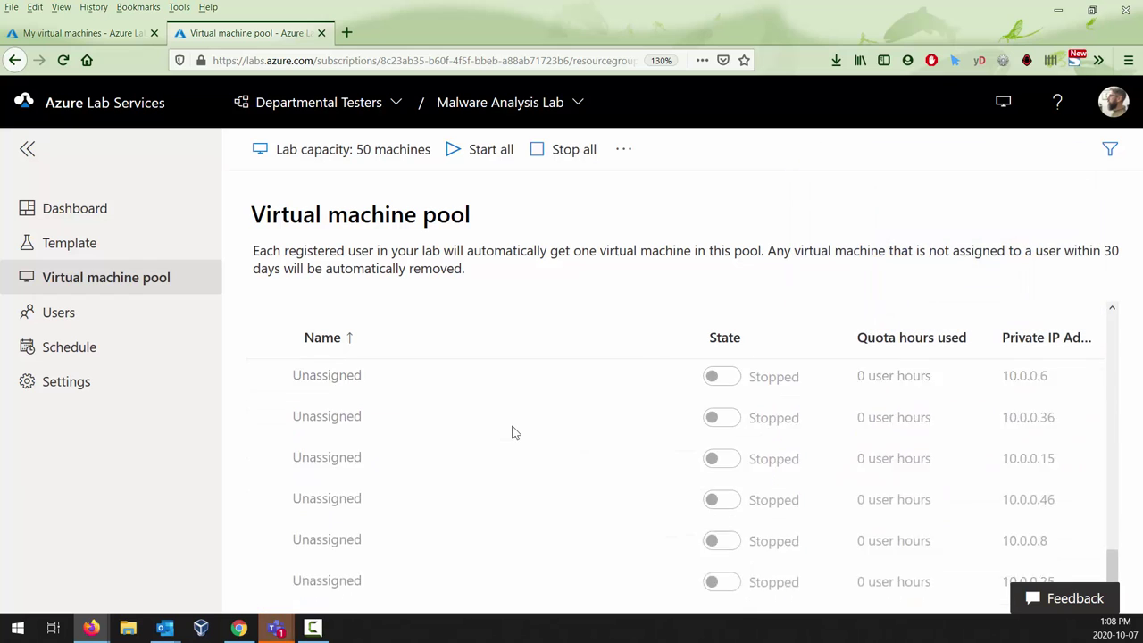
{"action": "scroll", "coordinate": [513, 432], "scroll_direction": "up", "scroll_amount": 10}
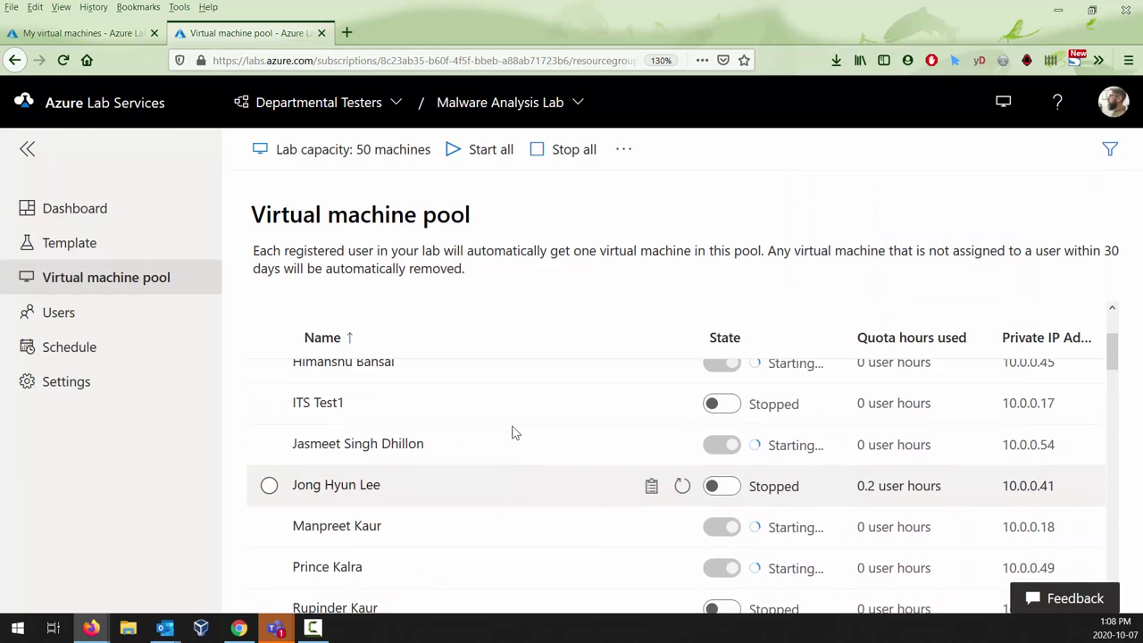
{"action": "scroll", "coordinate": [513, 432], "scroll_direction": "up", "scroll_amount": 2}
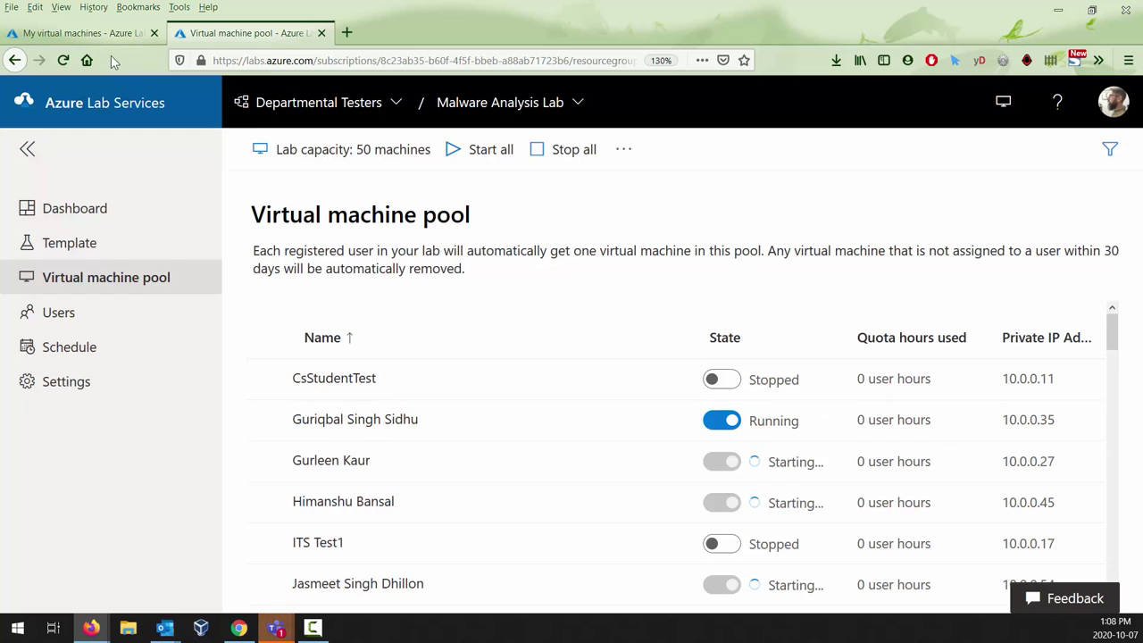
Step: Recheck the pool list, then settle on My virtual machines with Malware Analysis Lab Running
{"action": "left_click", "coordinate": [95, 36]}
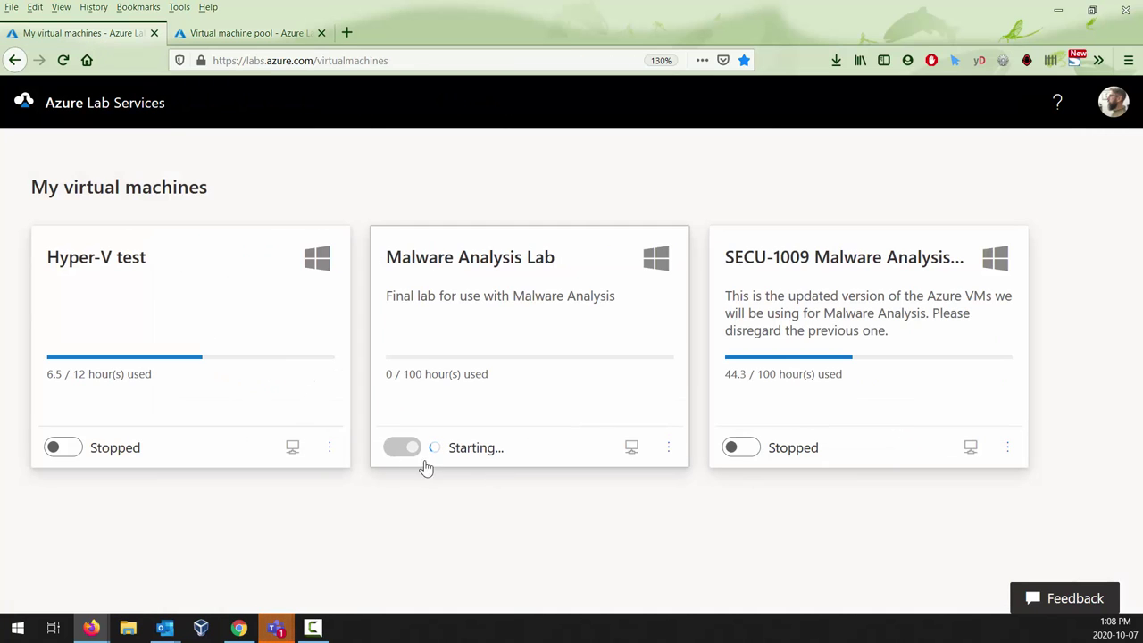
{"action": "left_click", "coordinate": [246, 33]}
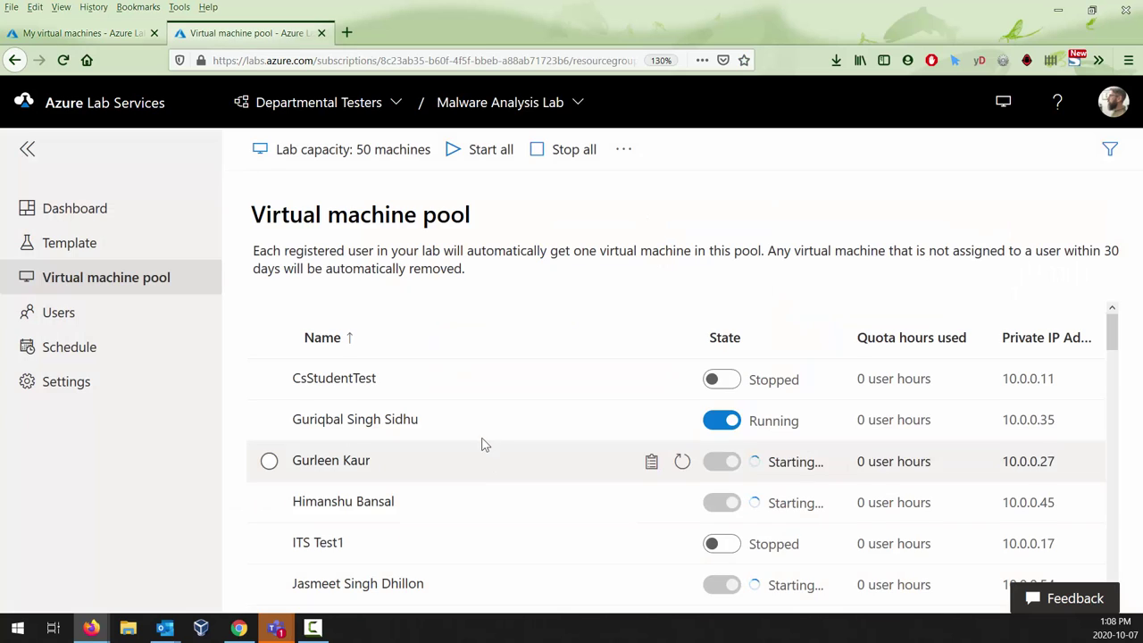
{"action": "scroll", "coordinate": [487, 455], "scroll_direction": "down", "scroll_amount": 2}
{"action": "scroll", "coordinate": [536, 518], "scroll_direction": "down", "scroll_amount": 10}
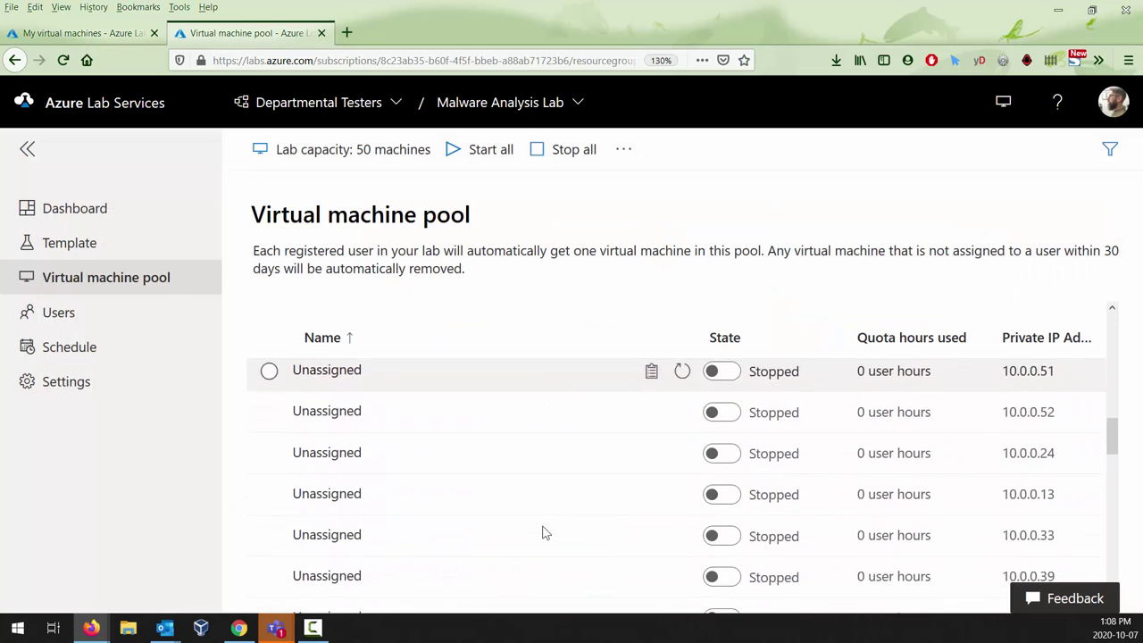
{"action": "scroll", "coordinate": [541, 530], "scroll_direction": "up", "scroll_amount": 6}
{"action": "scroll", "coordinate": [541, 517], "scroll_direction": "up", "scroll_amount": 5}
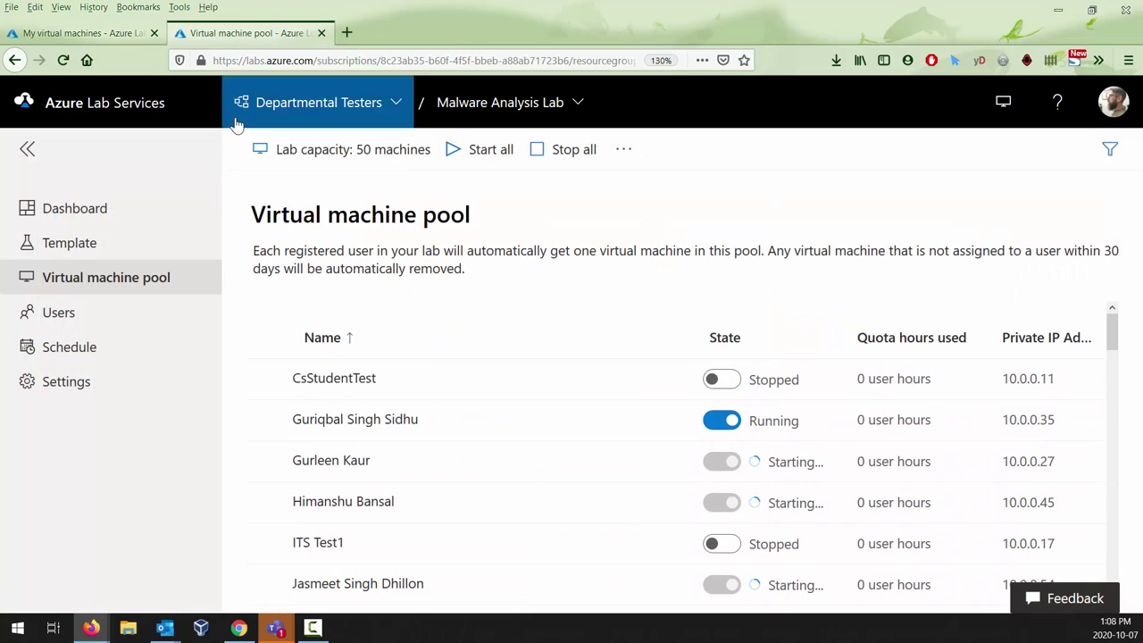
{"action": "left_click", "coordinate": [125, 33]}
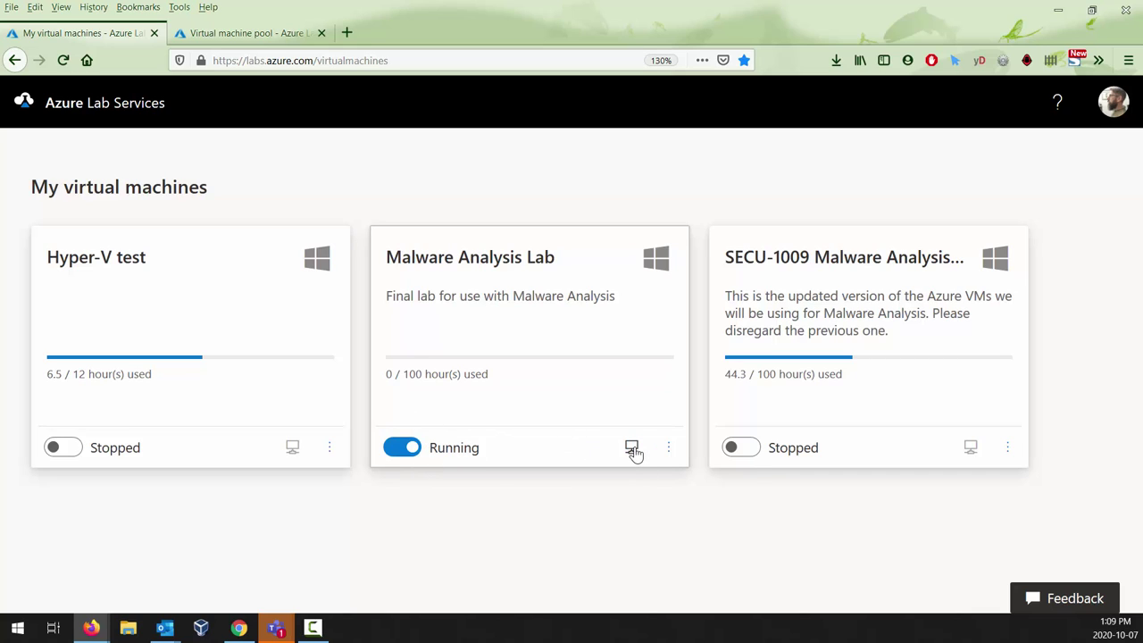
Step: Download Malware Analysis Lab.rdp using the Connect icon on the lab's card
{"action": "left_click", "coordinate": [631, 447]}
{"action": "left_click", "coordinate": [631, 449]}
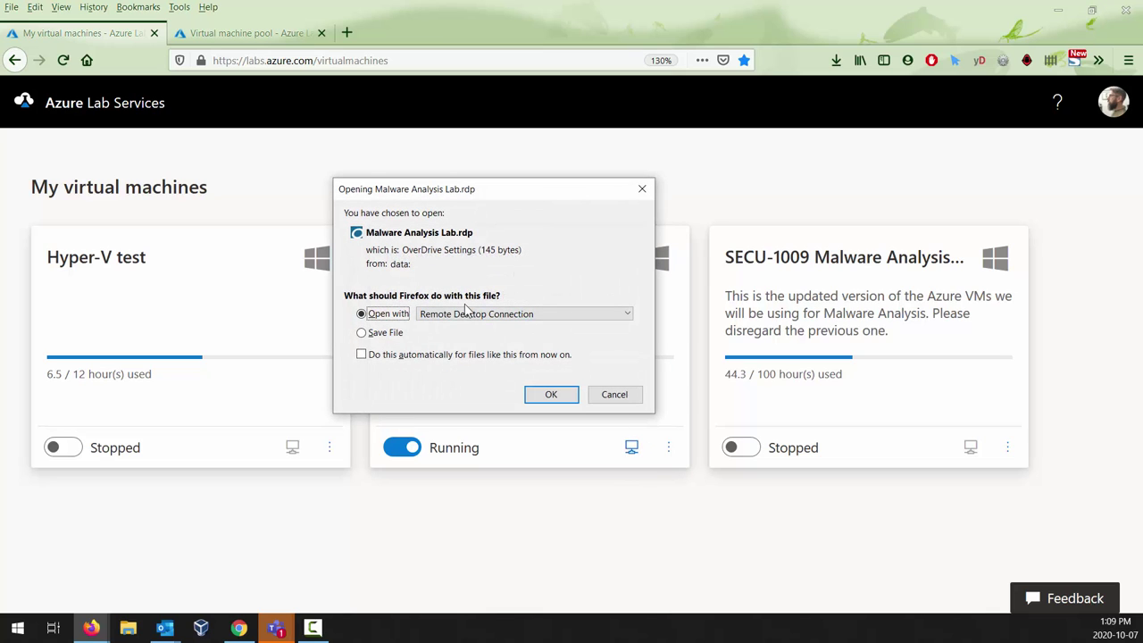
Step: Open the .rdp file and permanently trust its unknown publisher to start connecting
{"action": "left_click", "coordinate": [551, 394]}
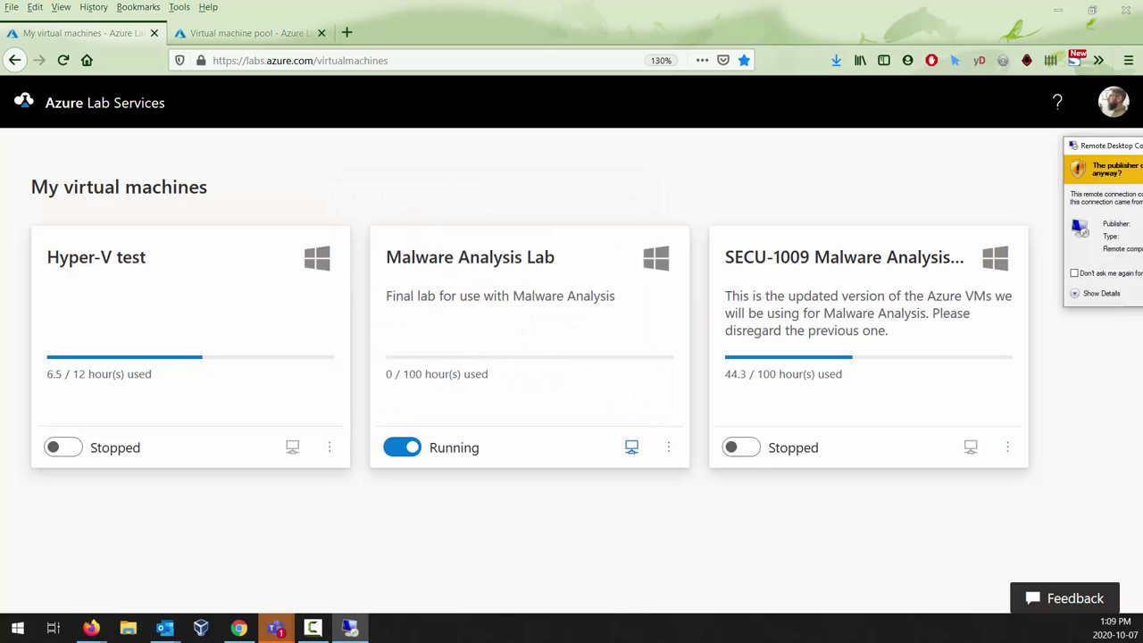
{"action": "left_click_drag", "start_coordinate": [982, 192], "coordinate": [476, 123]}
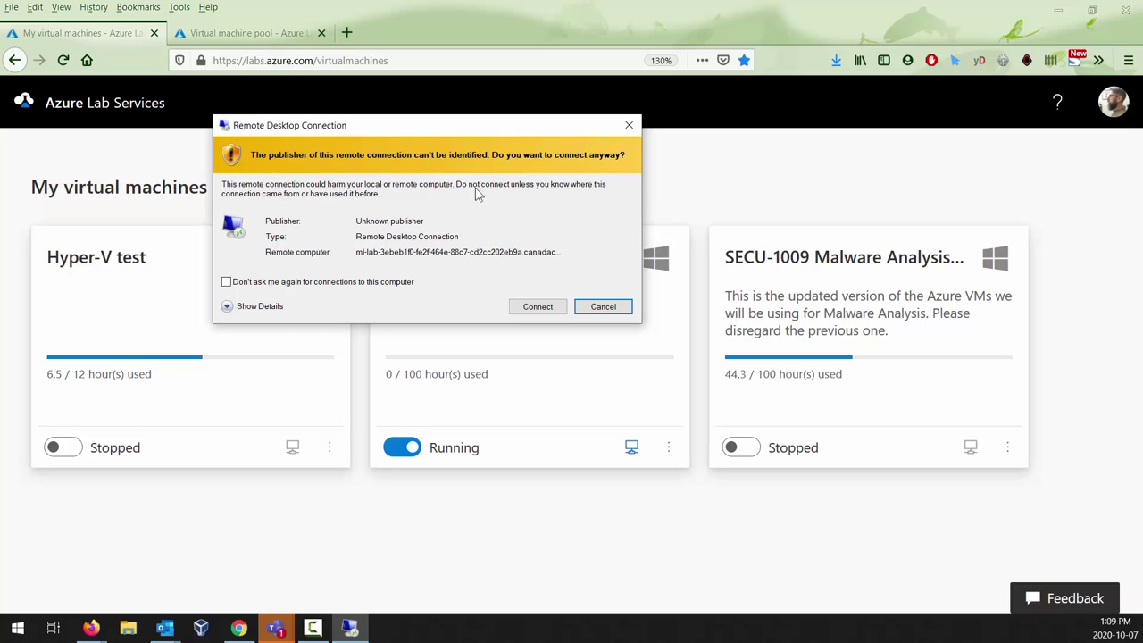
{"action": "left_click", "coordinate": [295, 290]}
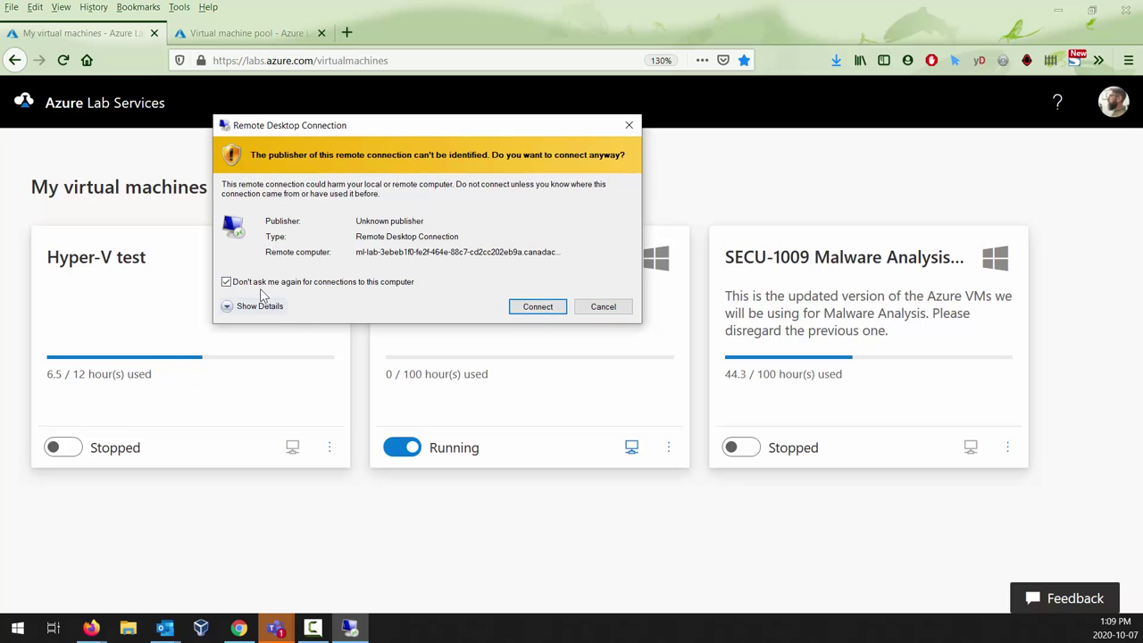
{"action": "left_click", "coordinate": [553, 307]}
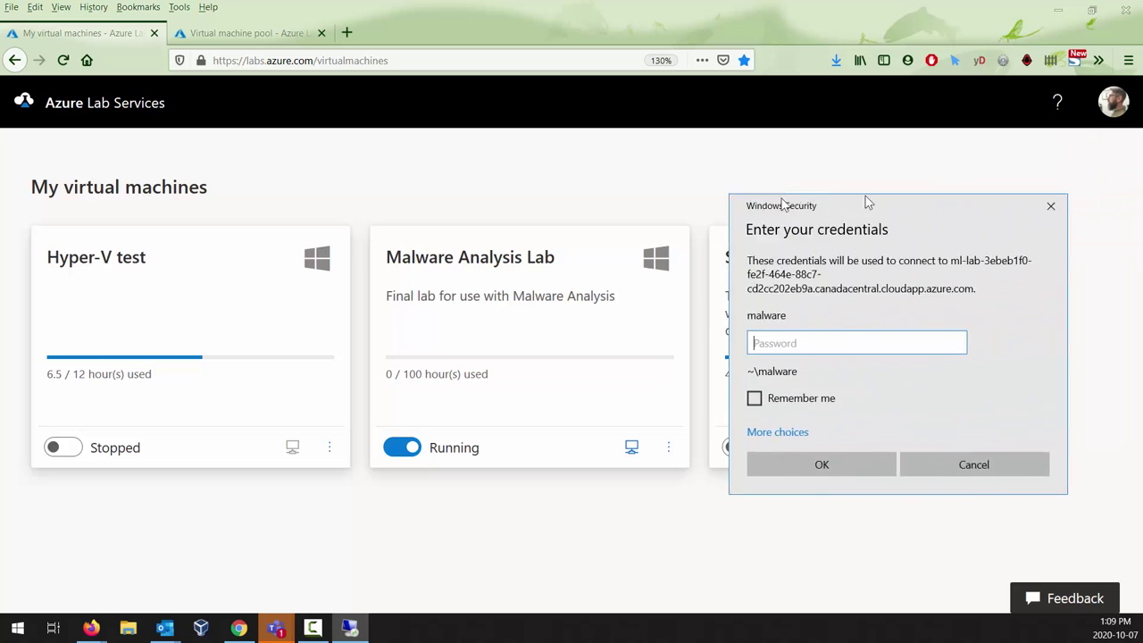
Step: Enter the lab account's password, check it, and submit it with Remember me ticked
{"action": "left_click_drag", "start_coordinate": [821, 204], "coordinate": [582, 147]}
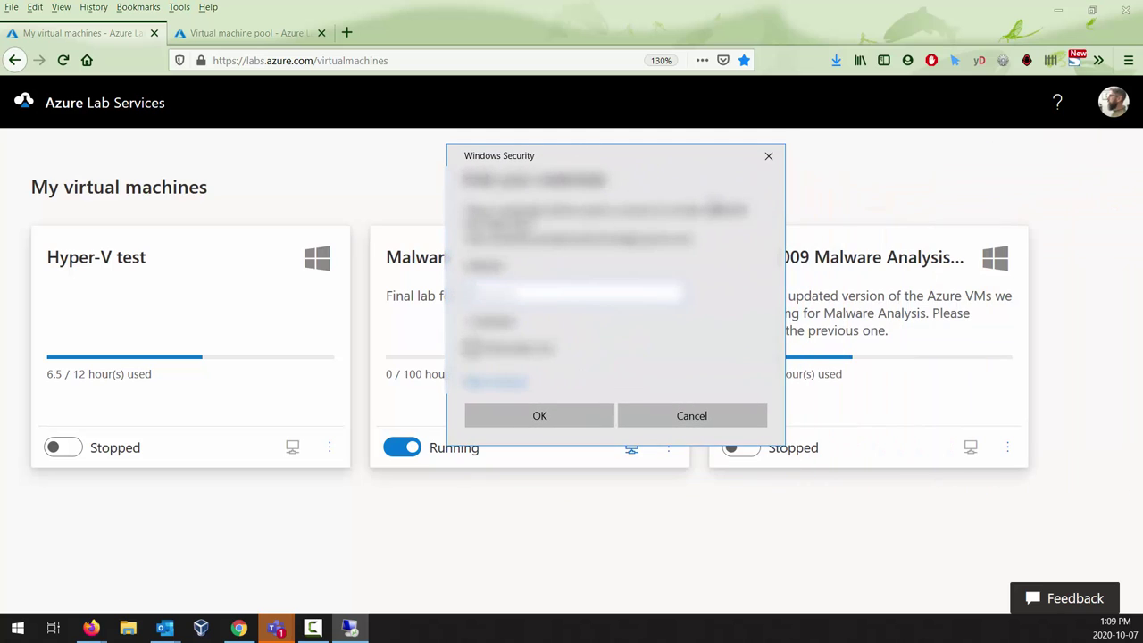
{"action": "type", "text": "password123"}
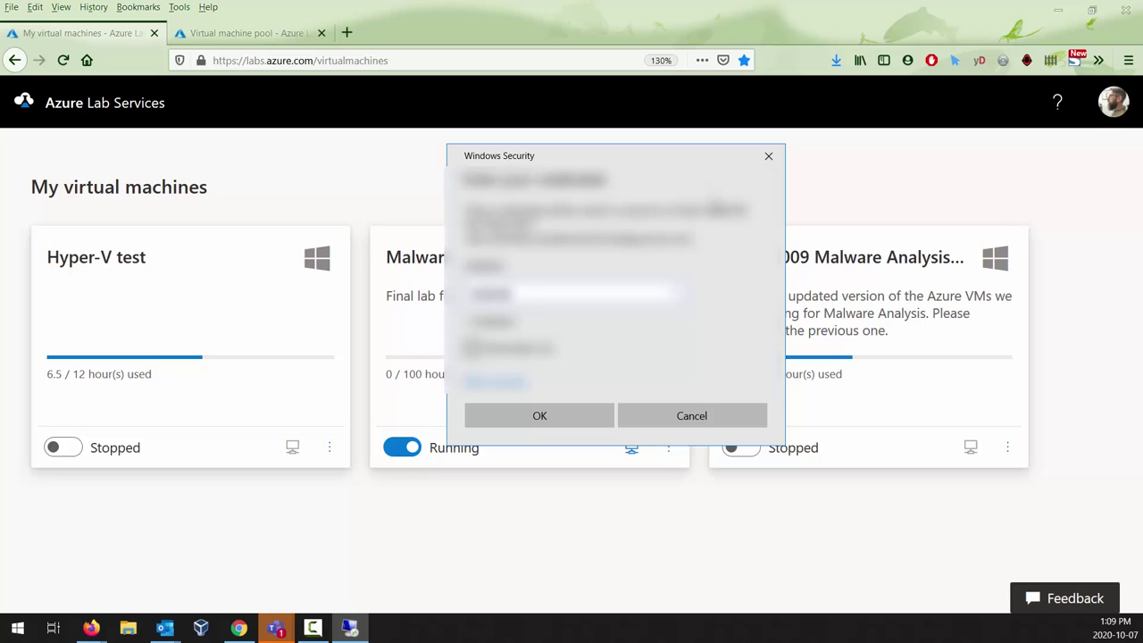
{"action": "type", "text": "!@#$"}
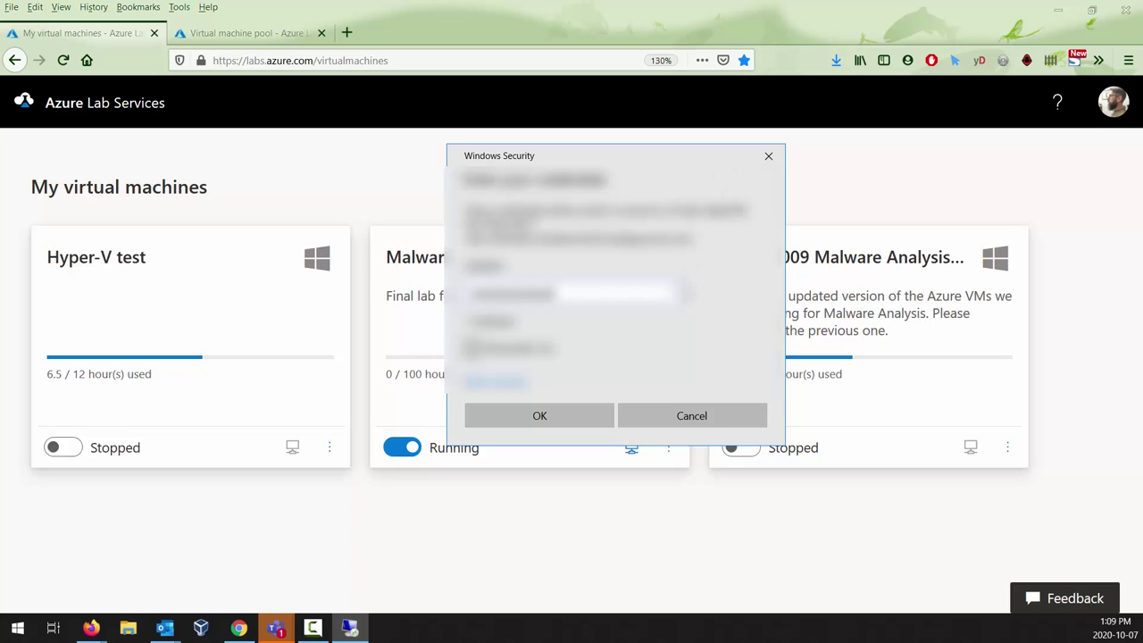
{"action": "left_click", "coordinate": [673, 292]}
{"action": "left_click", "coordinate": [472, 348]}
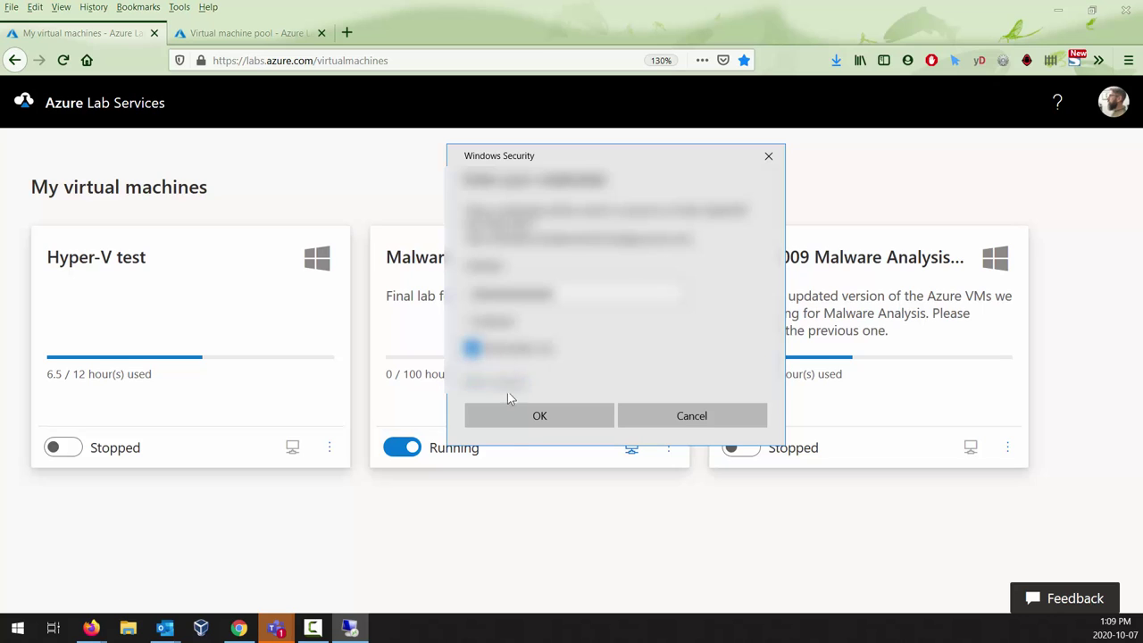
{"action": "left_click", "coordinate": [518, 415]}
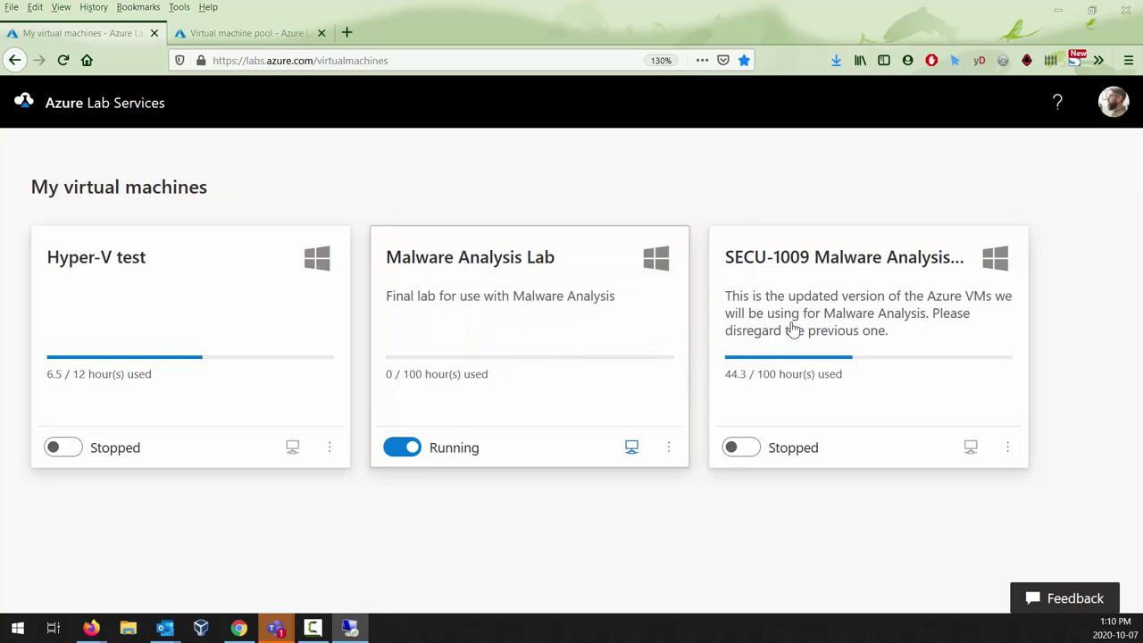
Step: Accept the lab machine's untrusted certificate with 'Don't ask me again' ticked
{"action": "left_click_drag", "start_coordinate": [651, 224], "coordinate": [447, 195]}
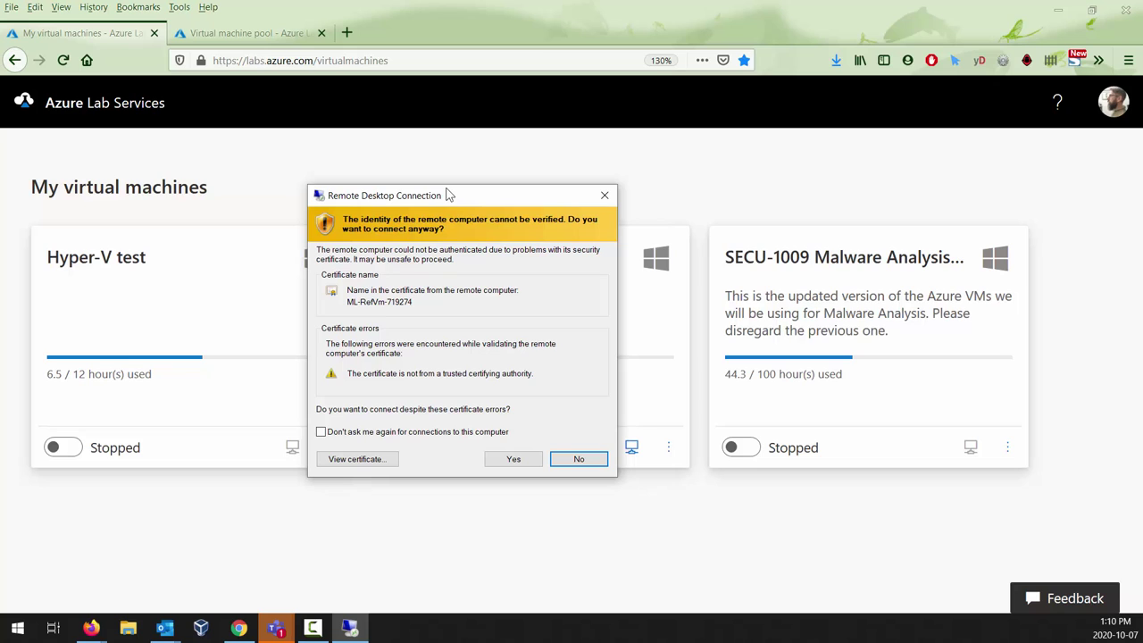
{"action": "left_click_drag", "start_coordinate": [449, 195], "coordinate": [514, 151]}
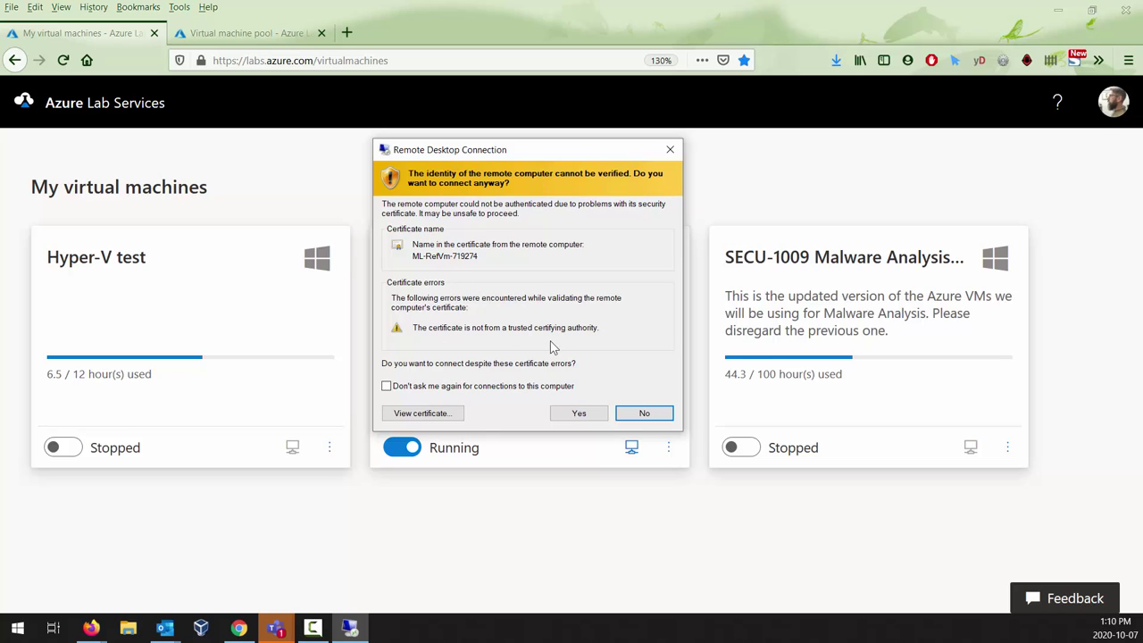
{"action": "left_click", "coordinate": [438, 388]}
{"action": "left_click", "coordinate": [578, 413]}
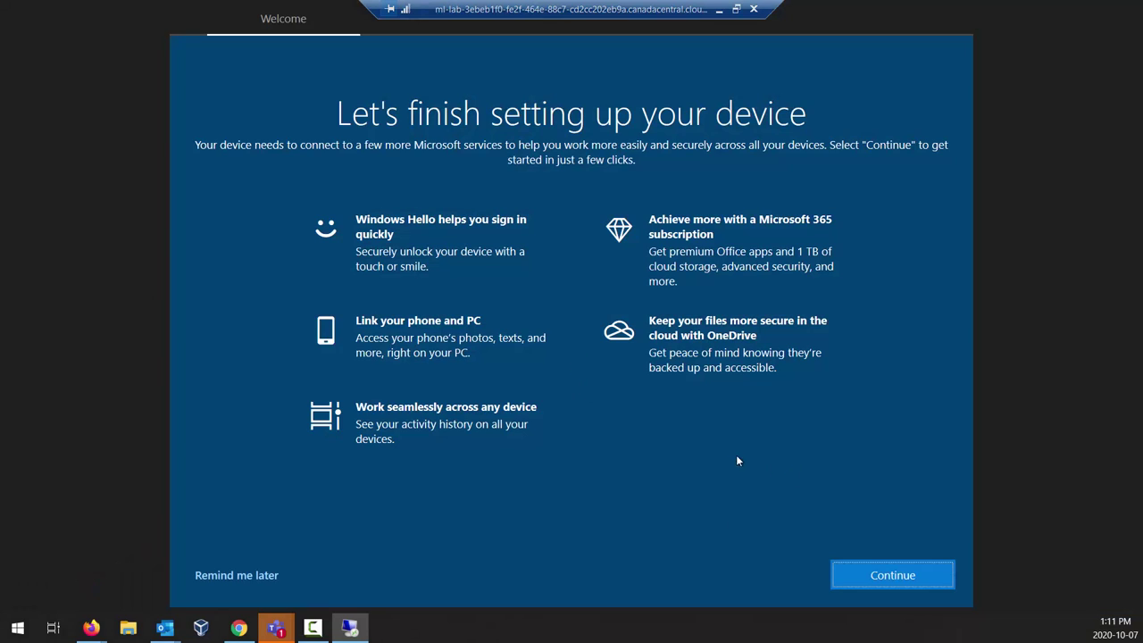
Step: Continue past Windows setup and cancel the Microsoft sign-in to reach the MALWARE desktop
{"action": "left_click", "coordinate": [910, 576]}
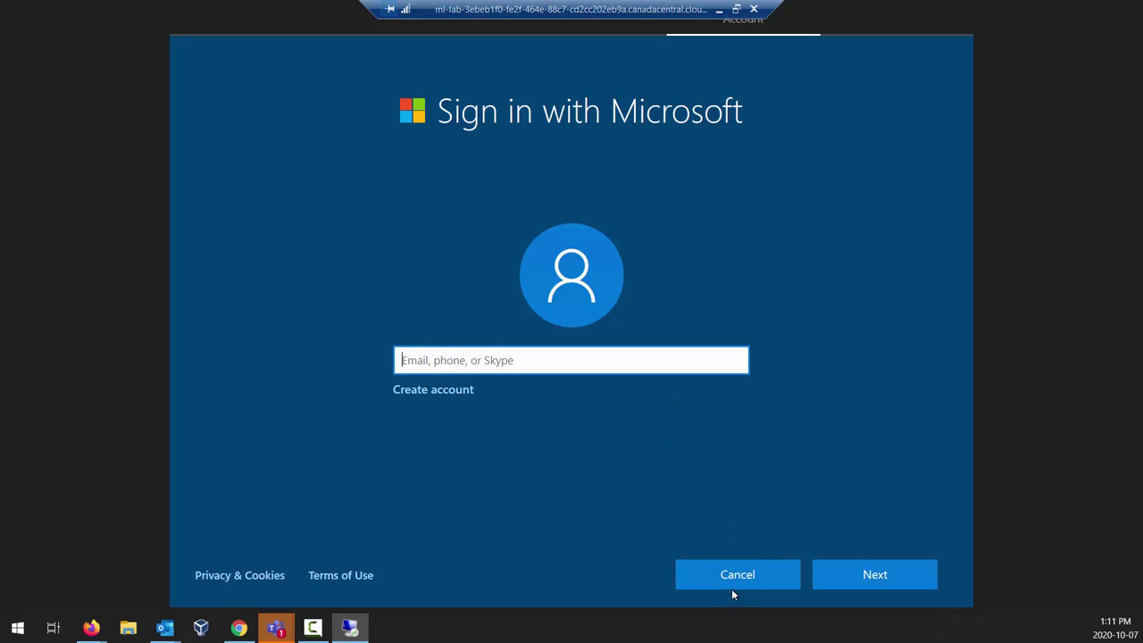
{"action": "left_click", "coordinate": [735, 585]}
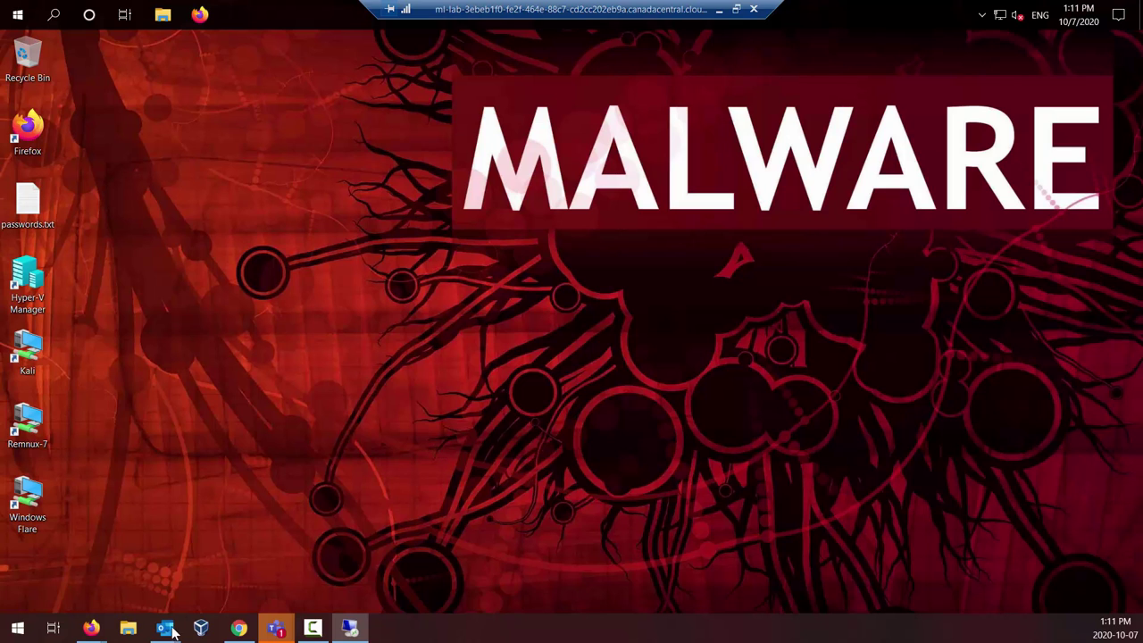
{"action": "mouse_move", "coordinate": [91, 630]}
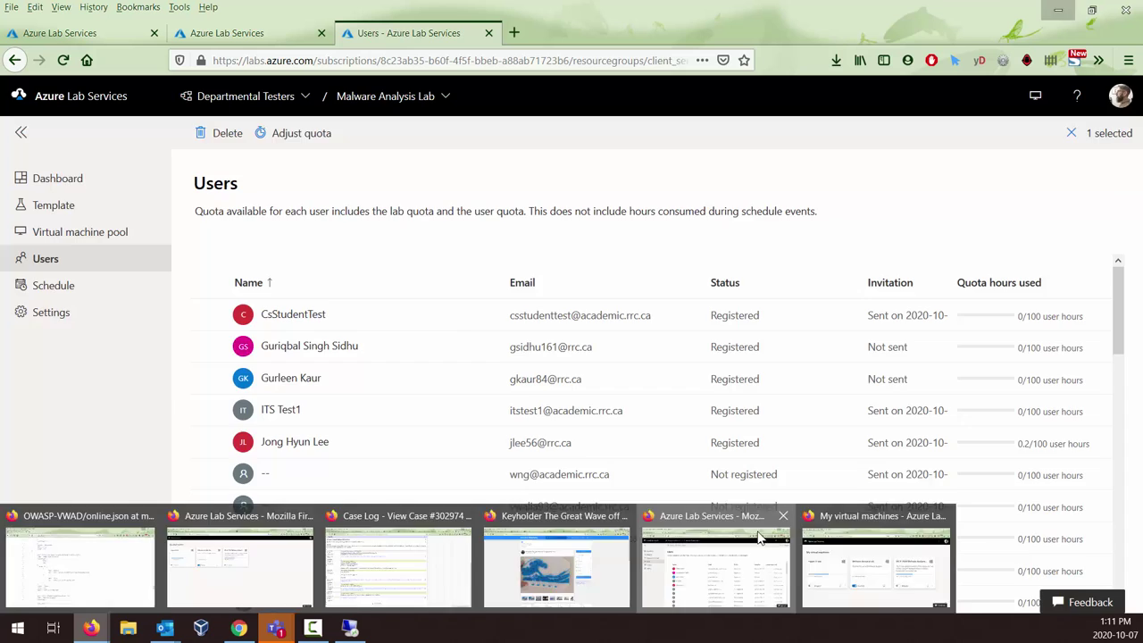
{"action": "left_click", "coordinate": [722, 545]}
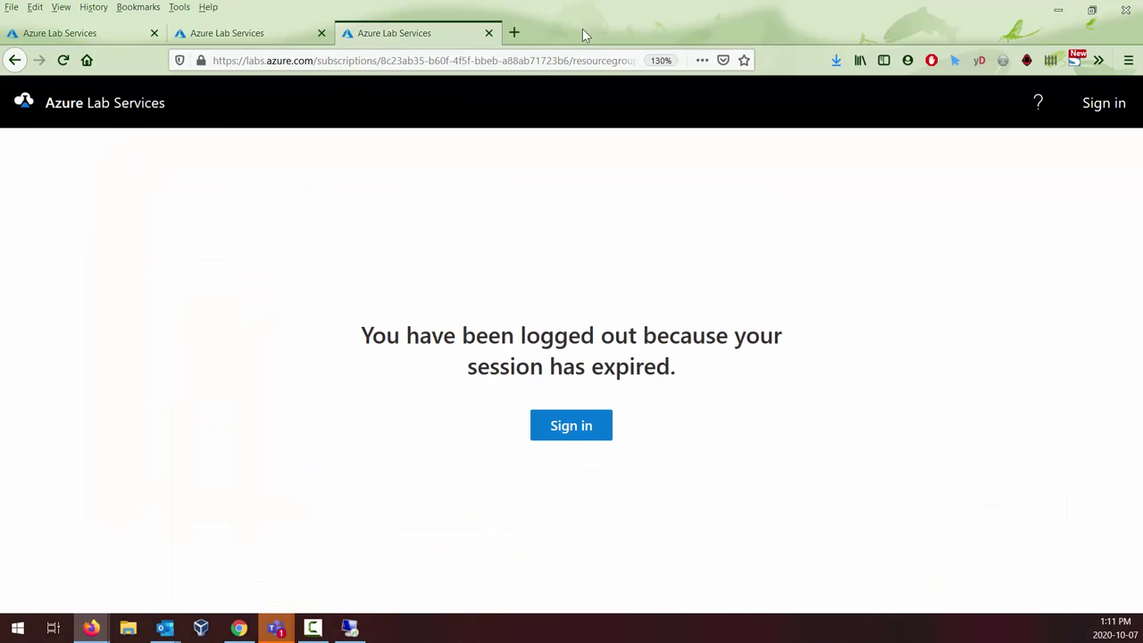
{"action": "key", "text": "alt+Tab"}
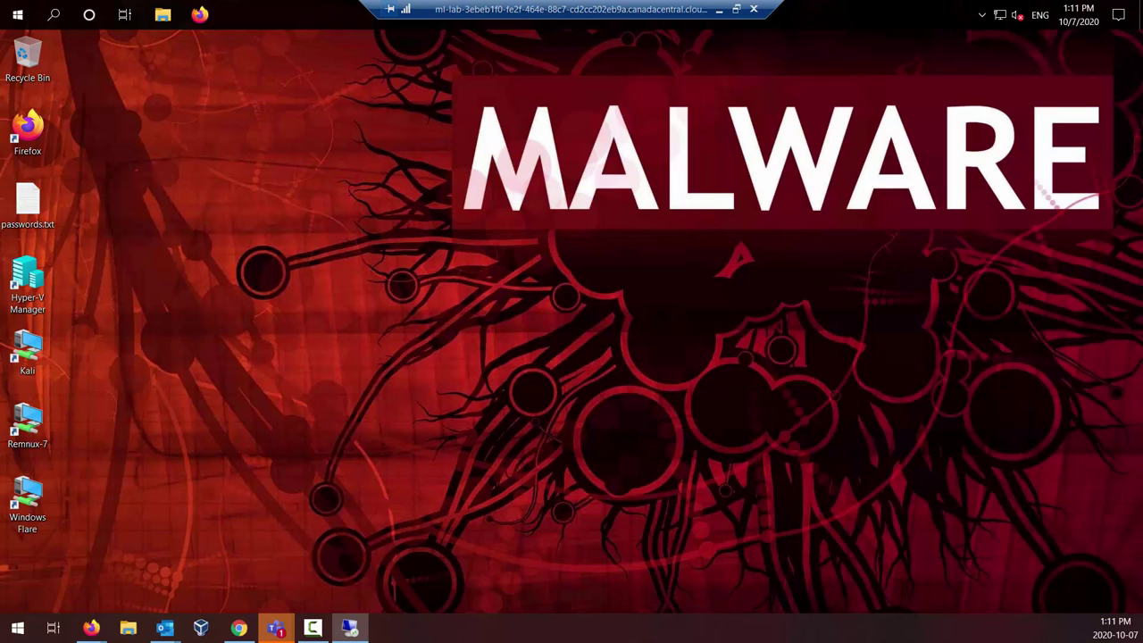
{"action": "left_click", "coordinate": [349, 628]}
{"action": "left_click", "coordinate": [350, 628]}
{"action": "left_click", "coordinate": [27, 282]}
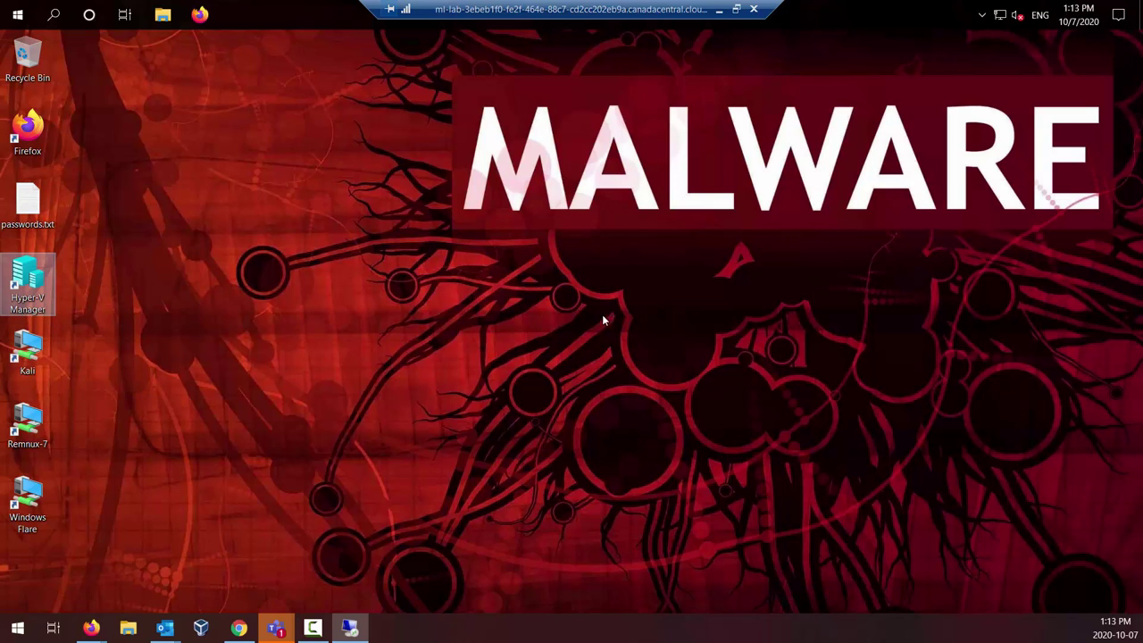
{"action": "left_click", "coordinate": [49, 207]}
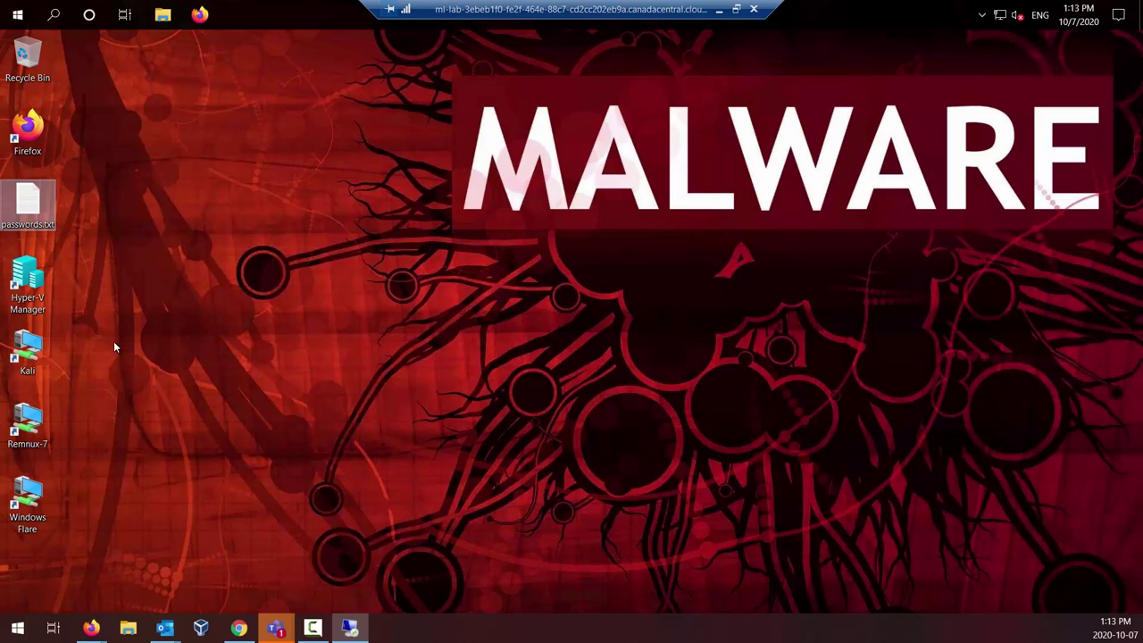
{"action": "double_click", "coordinate": [46, 207]}
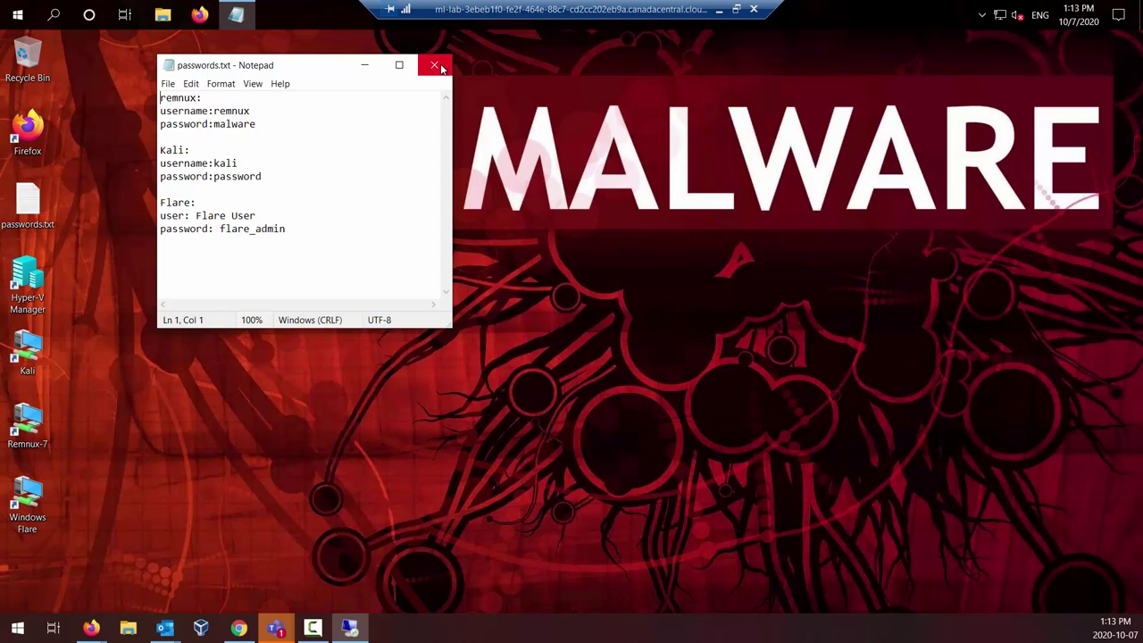
{"action": "left_click", "coordinate": [439, 66]}
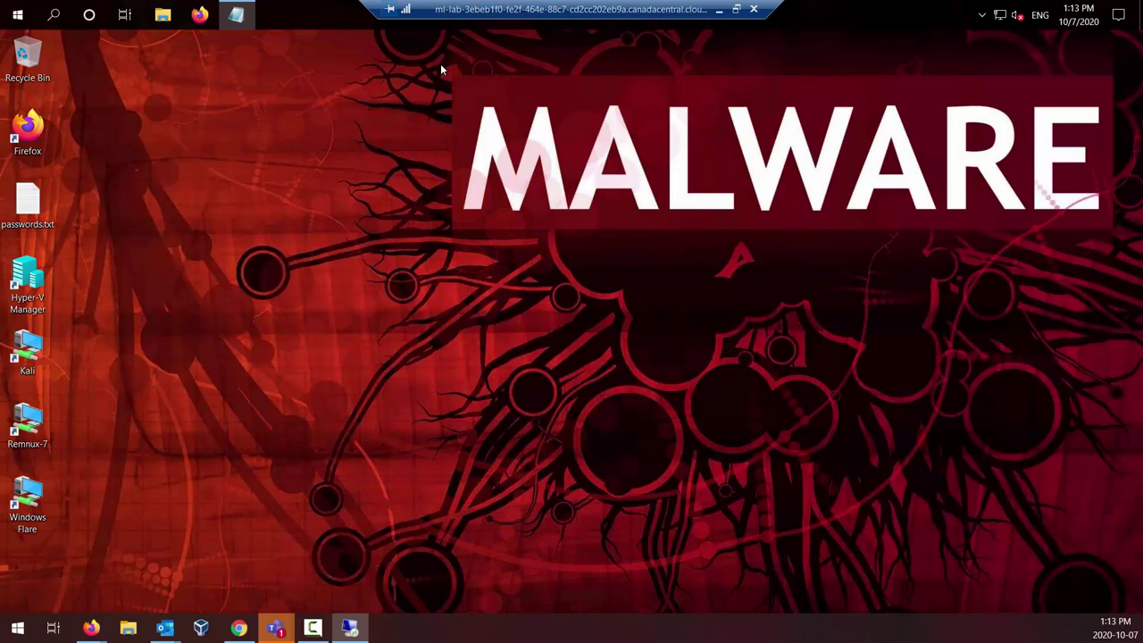
{"action": "double_click", "coordinate": [32, 195]}
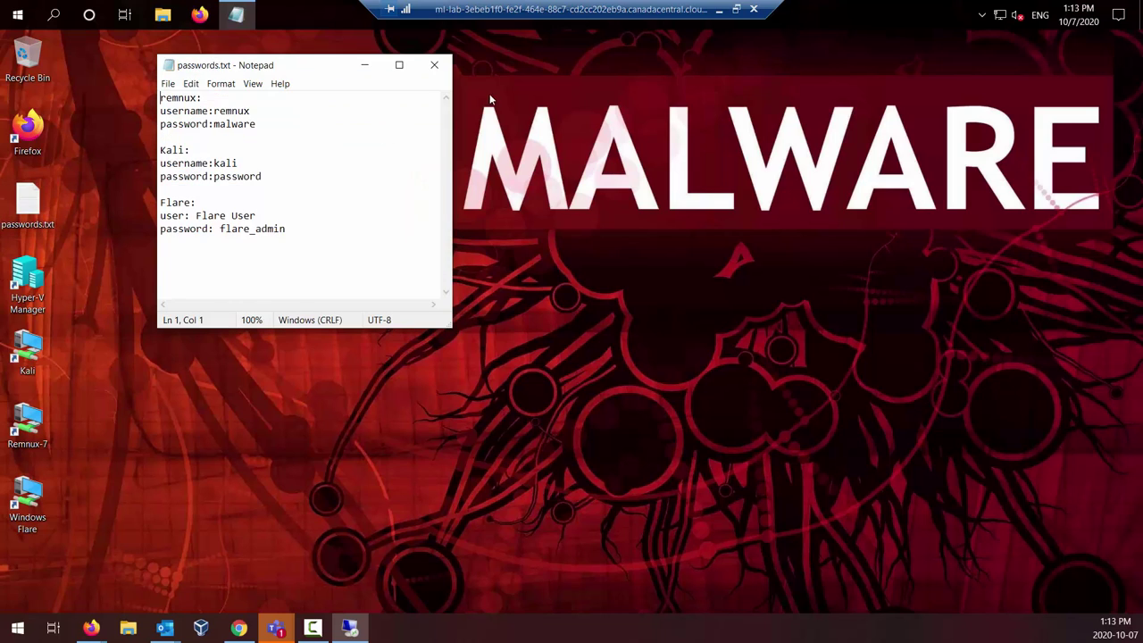
{"action": "left_click", "coordinate": [437, 68]}
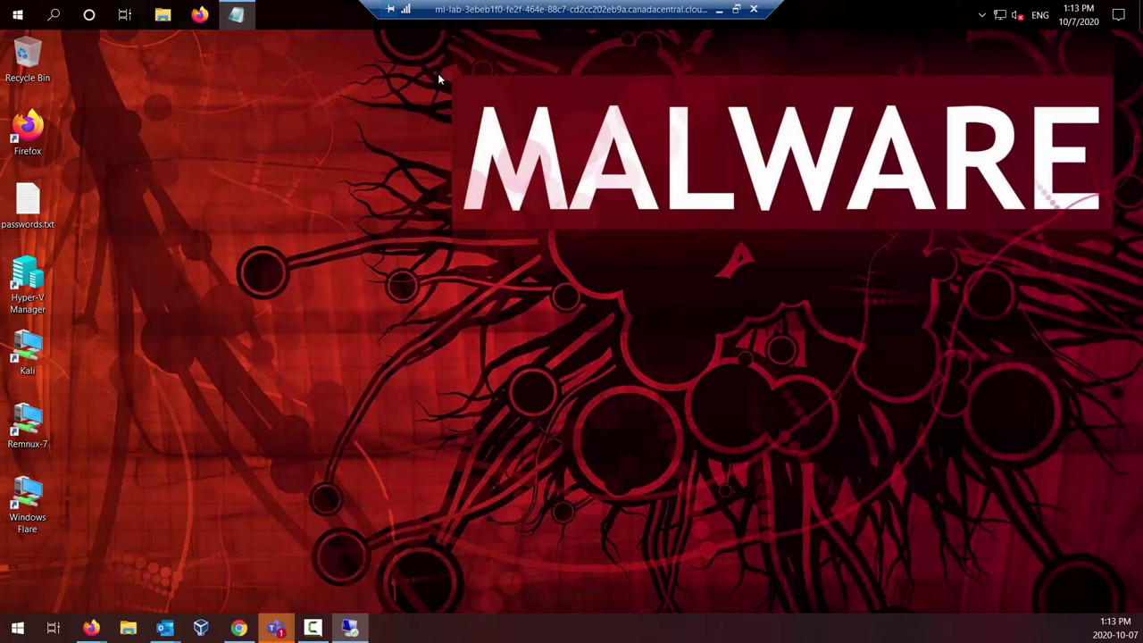
{"action": "double_click", "coordinate": [28, 289]}
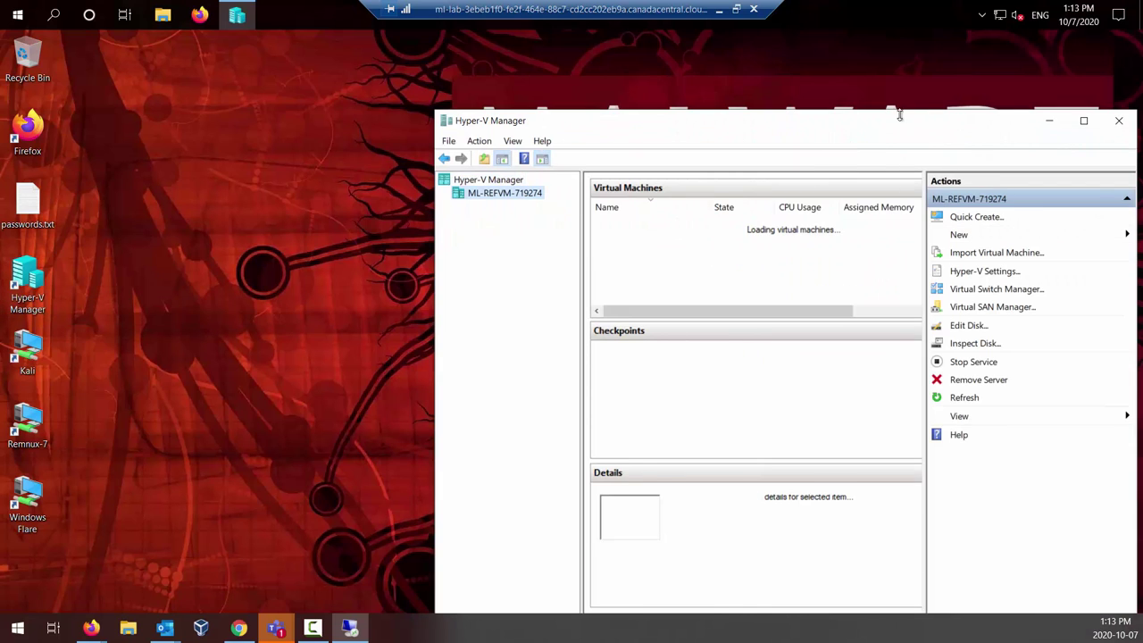
{"action": "left_click_drag", "start_coordinate": [876, 128], "coordinate": [758, 62]}
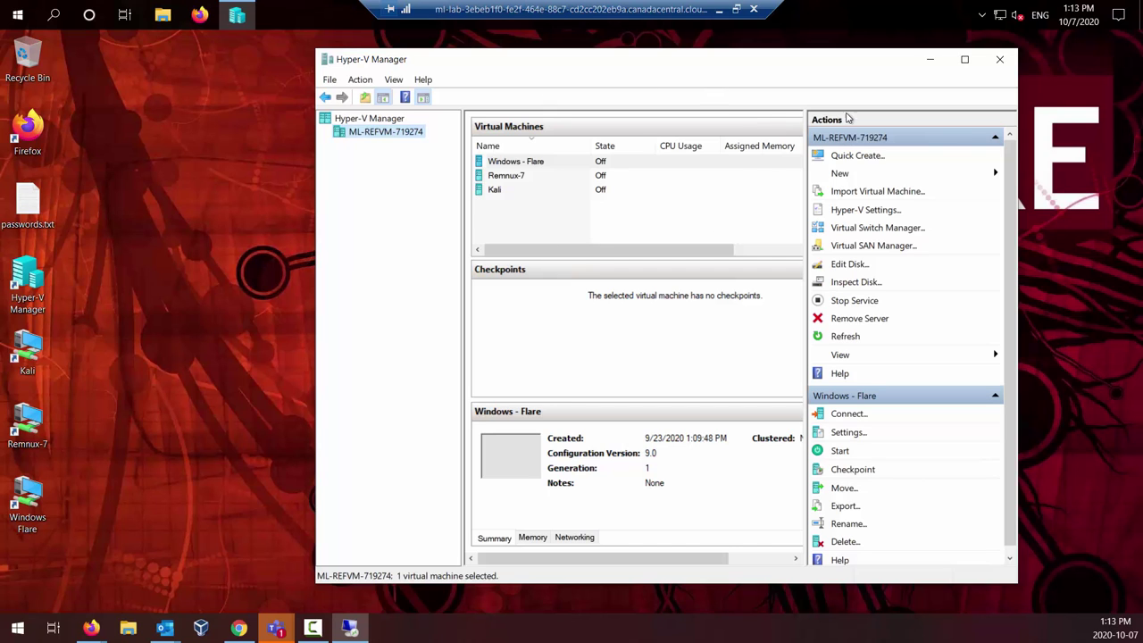
{"action": "left_click", "coordinate": [1001, 62]}
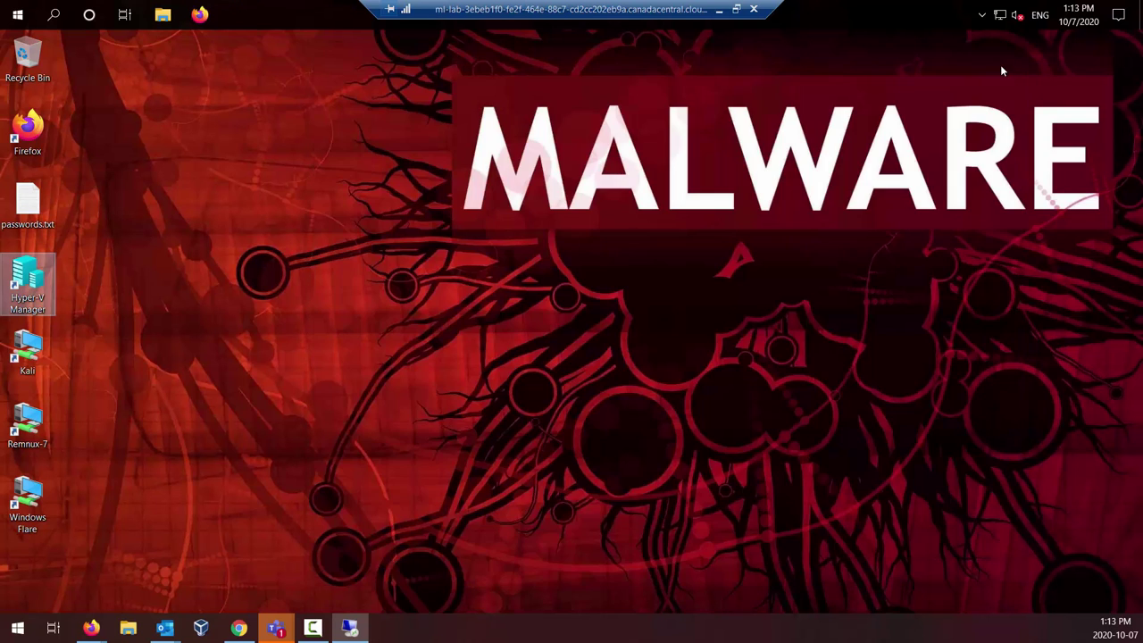
{"action": "double_click", "coordinate": [36, 298]}
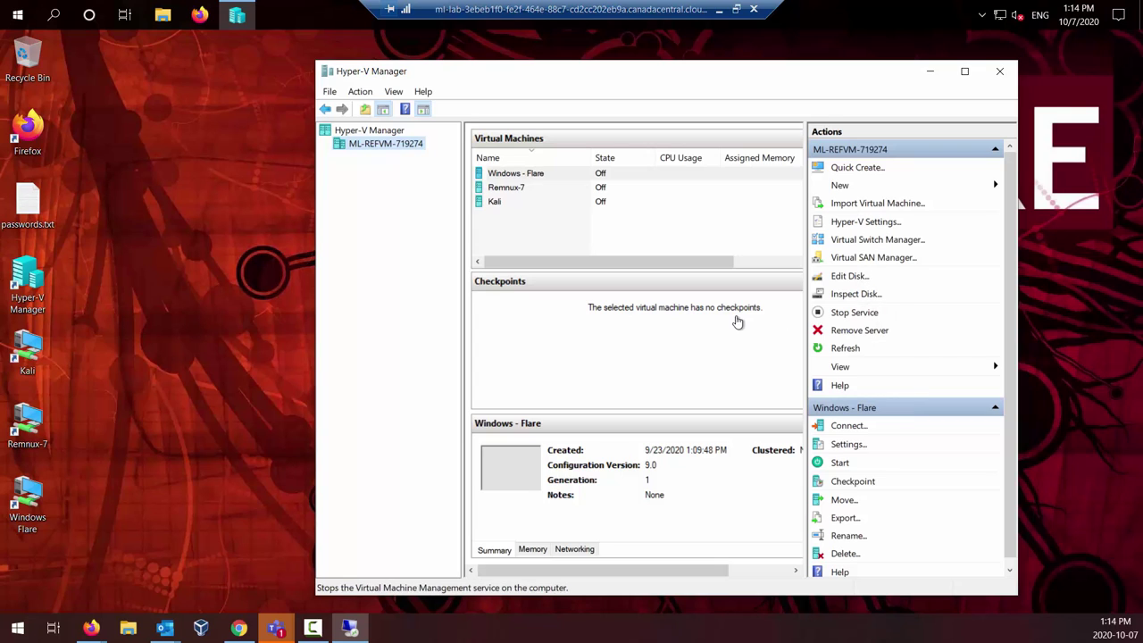
{"action": "left_click", "coordinate": [887, 245]}
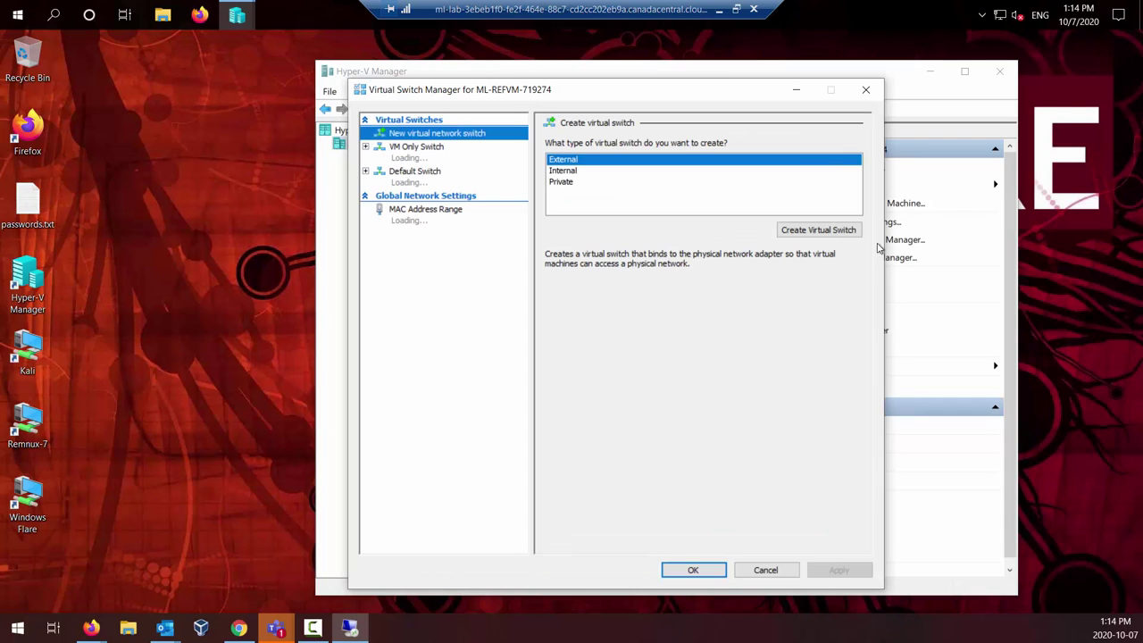
{"action": "left_click", "coordinate": [420, 160]}
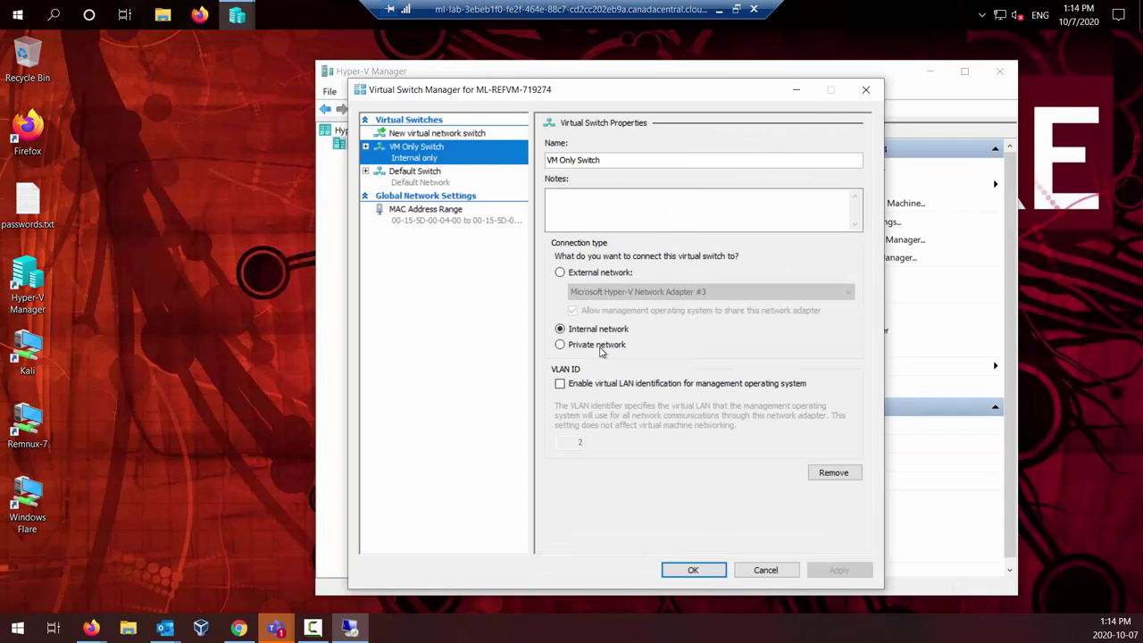
{"action": "left_click", "coordinate": [447, 182]}
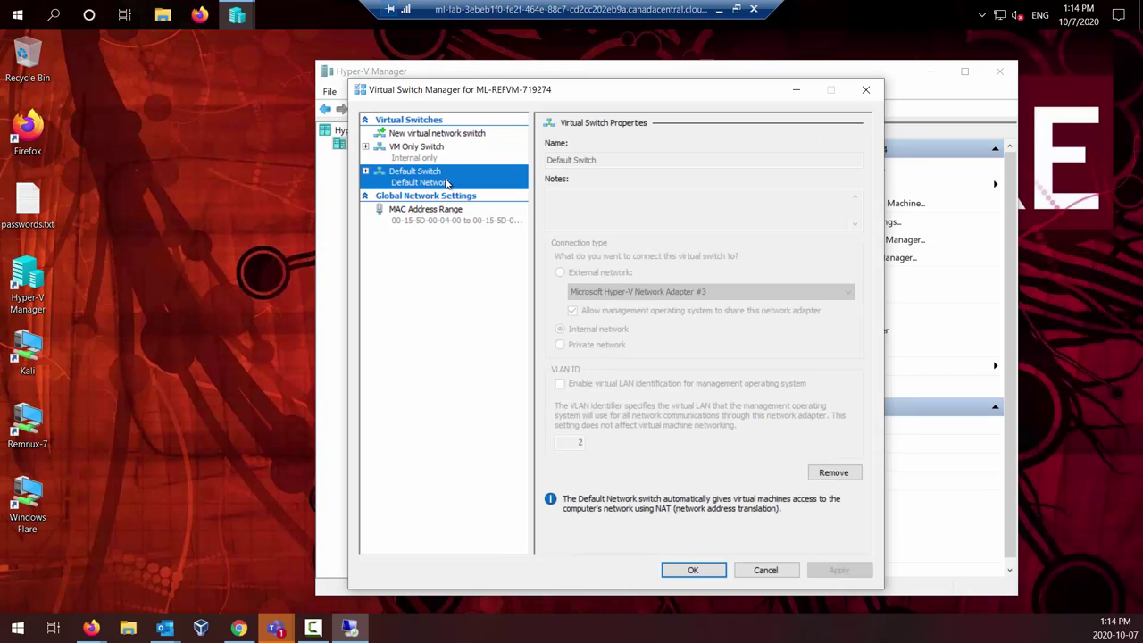
{"action": "left_click", "coordinate": [765, 570]}
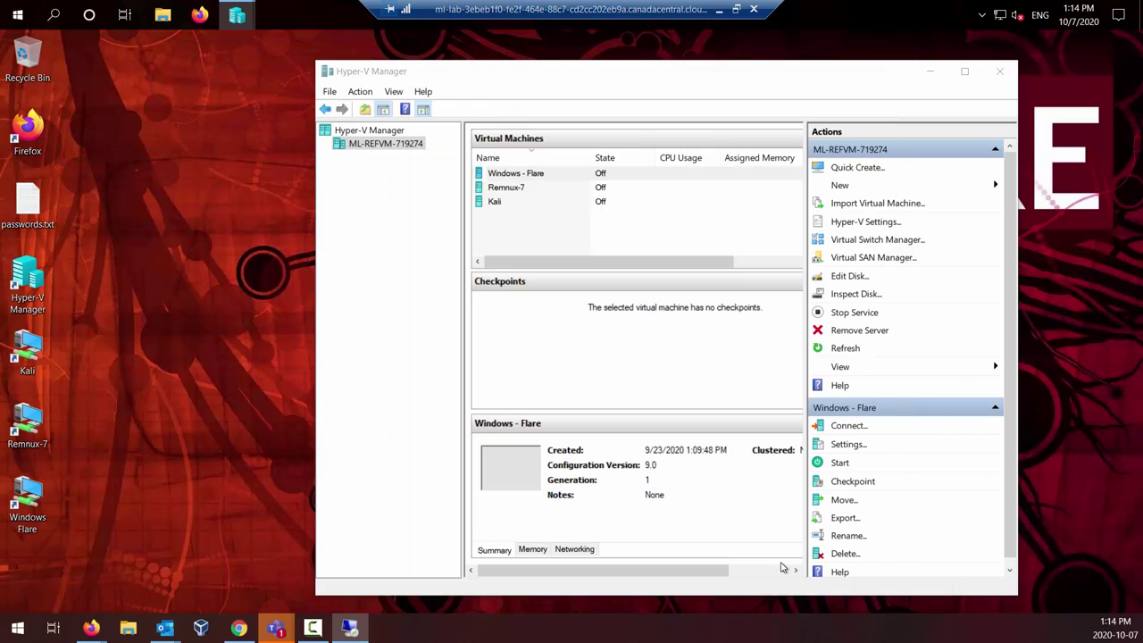
{"action": "left_click", "coordinate": [998, 72]}
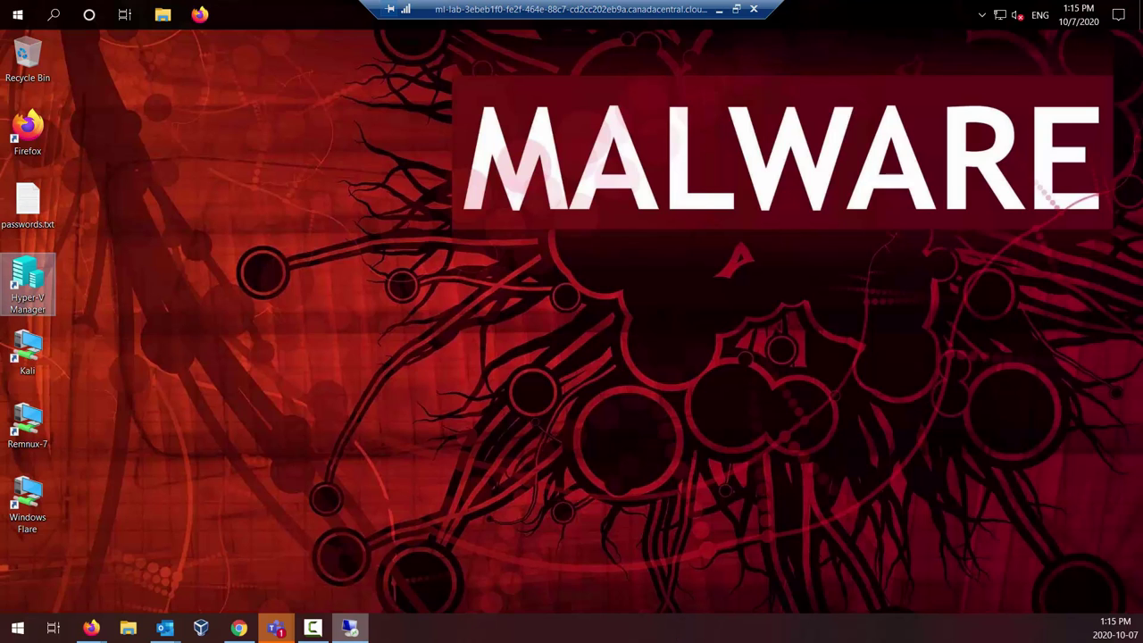
{"action": "double_click", "coordinate": [43, 284]}
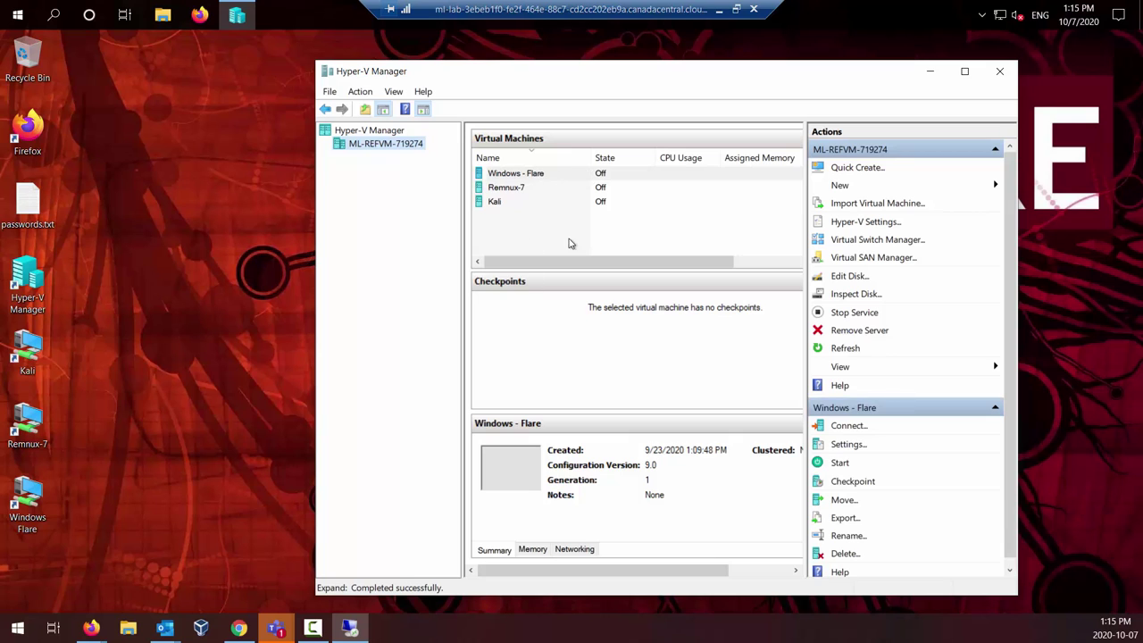
{"action": "left_click", "coordinate": [1000, 72]}
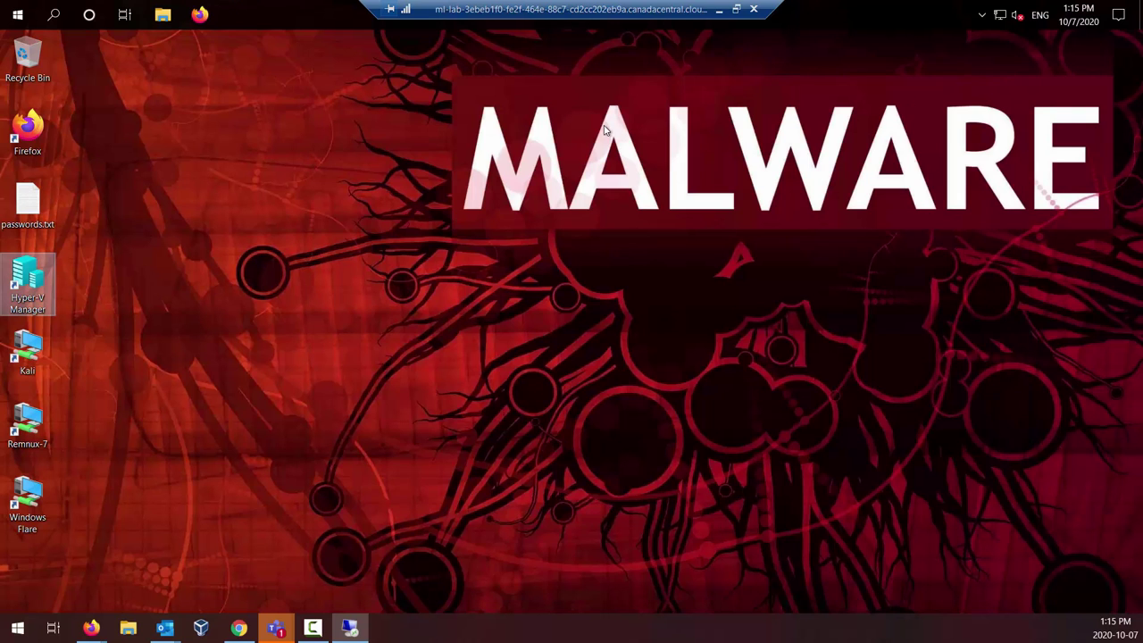
{"action": "left_click", "coordinate": [27, 348]}
{"action": "left_click", "coordinate": [13, 420]}
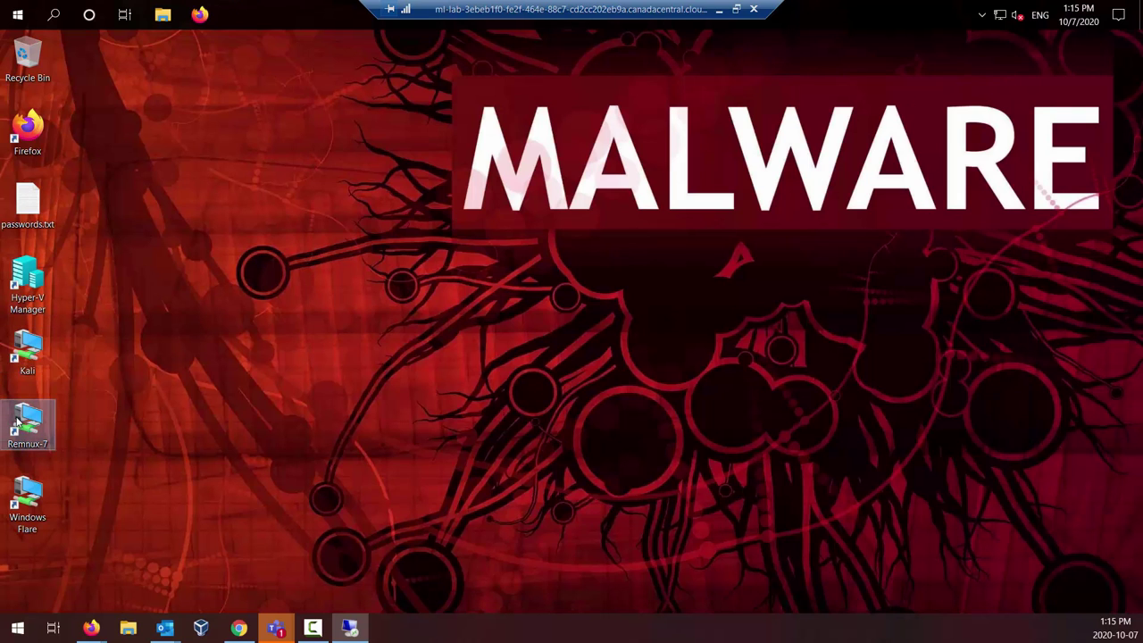
{"action": "left_click", "coordinate": [19, 497]}
{"action": "left_click", "coordinate": [164, 425]}
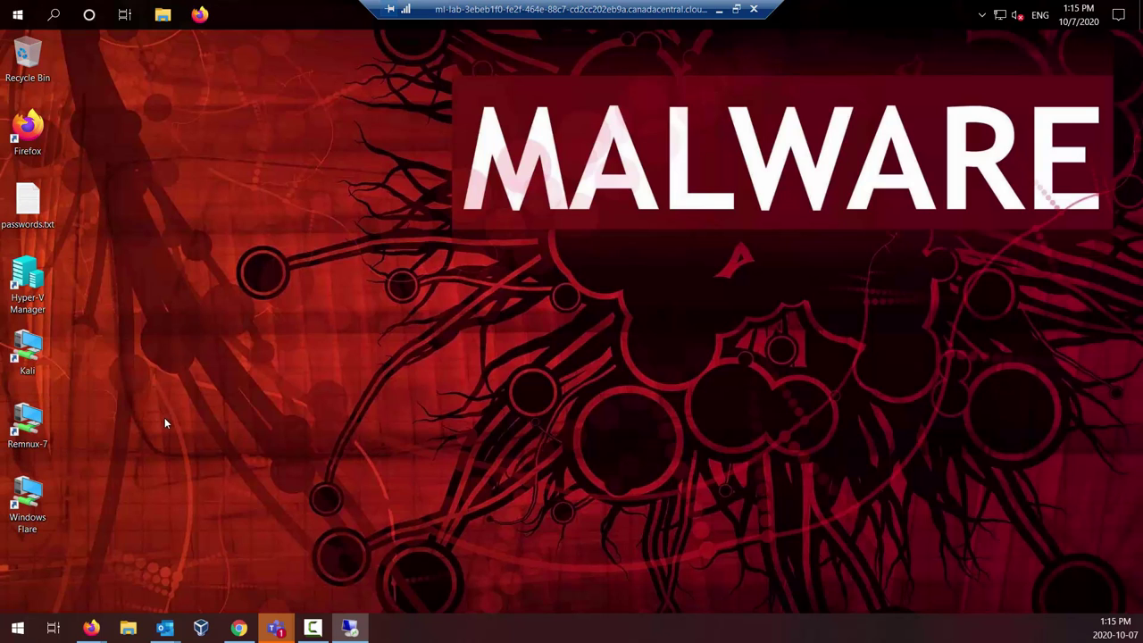
{"action": "left_click", "coordinate": [32, 344]}
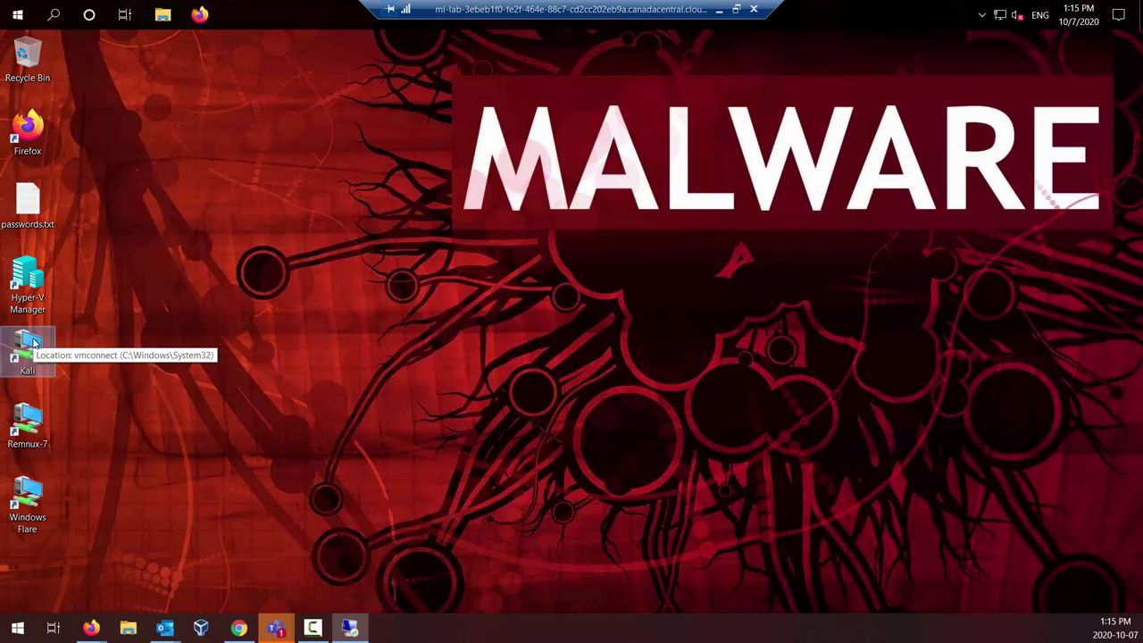
{"action": "left_click", "coordinate": [119, 426]}
{"action": "left_click", "coordinate": [45, 501]}
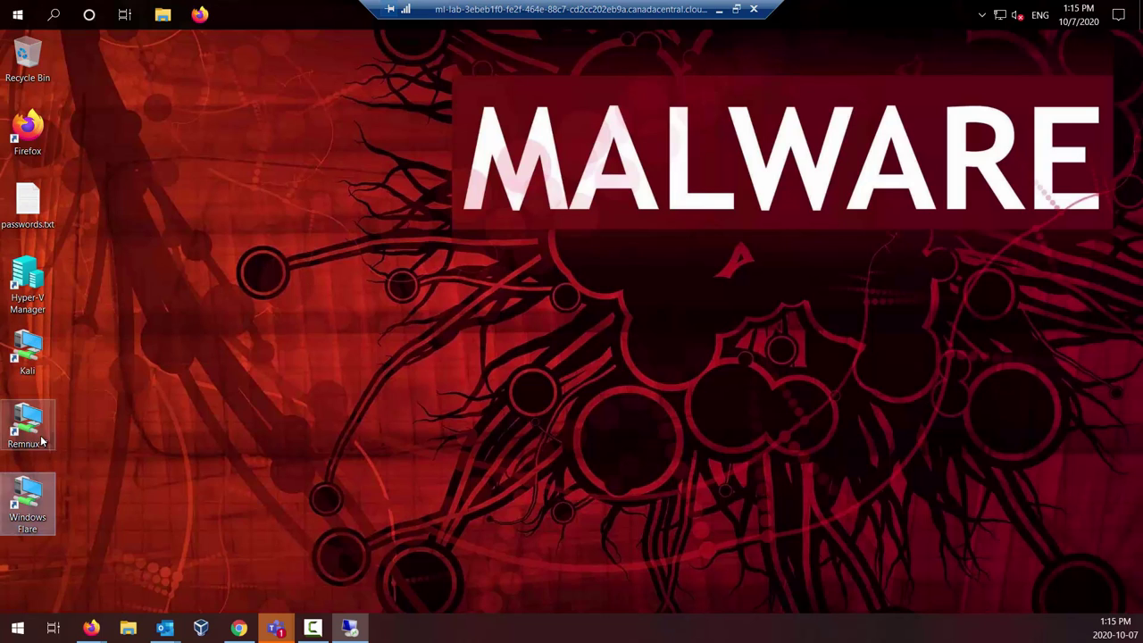
{"action": "left_click", "coordinate": [28, 350]}
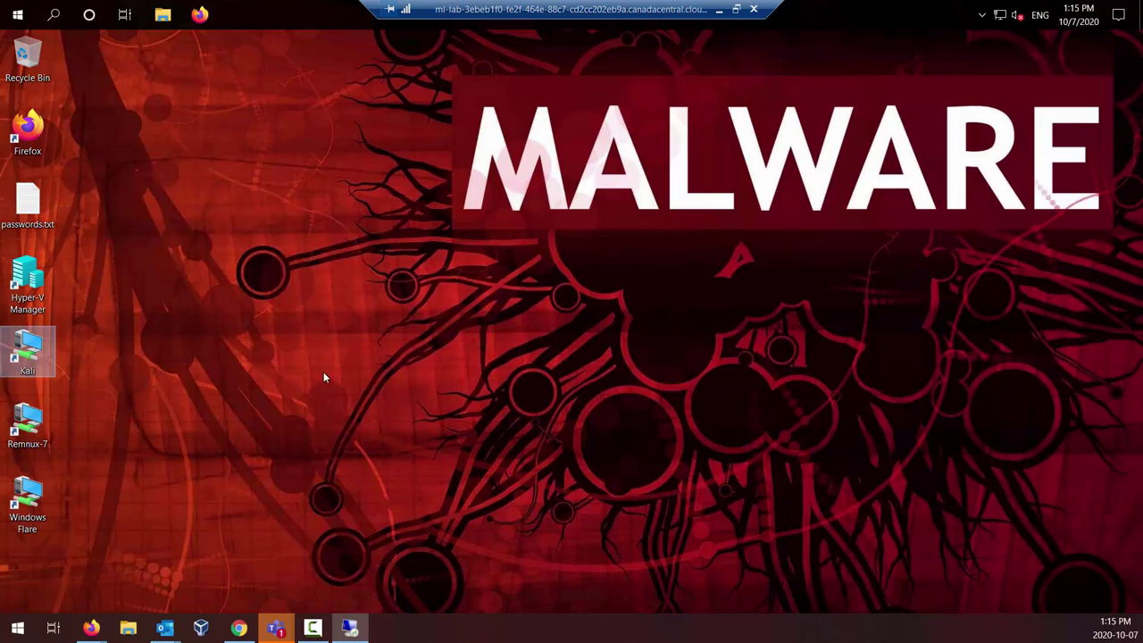
{"action": "left_click", "coordinate": [27, 425]}
{"action": "left_click", "coordinate": [28, 486]}
{"action": "left_click", "coordinate": [27, 423]}
{"action": "left_click", "coordinate": [27, 350]}
Step: Open the Kali VM's connection window, start it from its saved state, and shift it right
{"action": "double_click", "coordinate": [32, 370]}
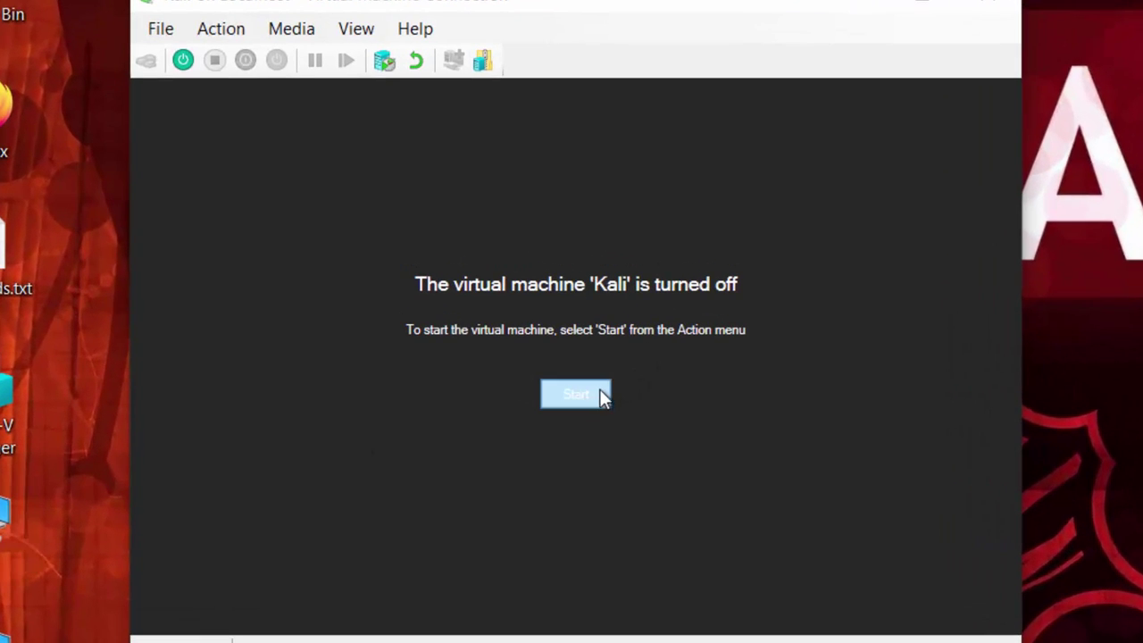
{"action": "left_click", "coordinate": [601, 391]}
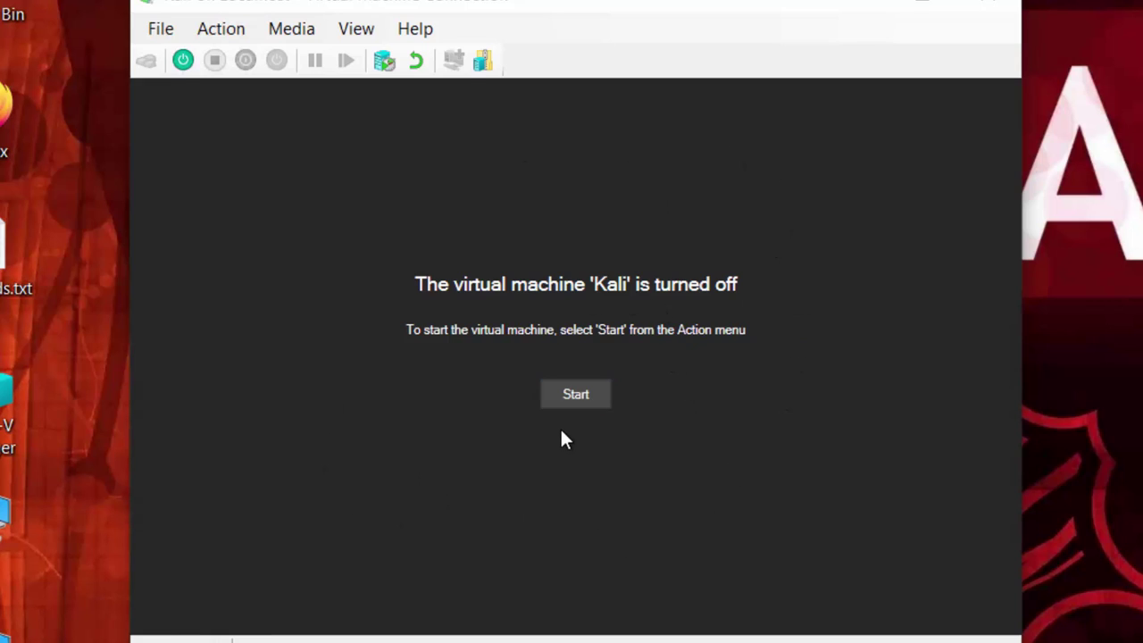
{"action": "left_click", "coordinate": [583, 396]}
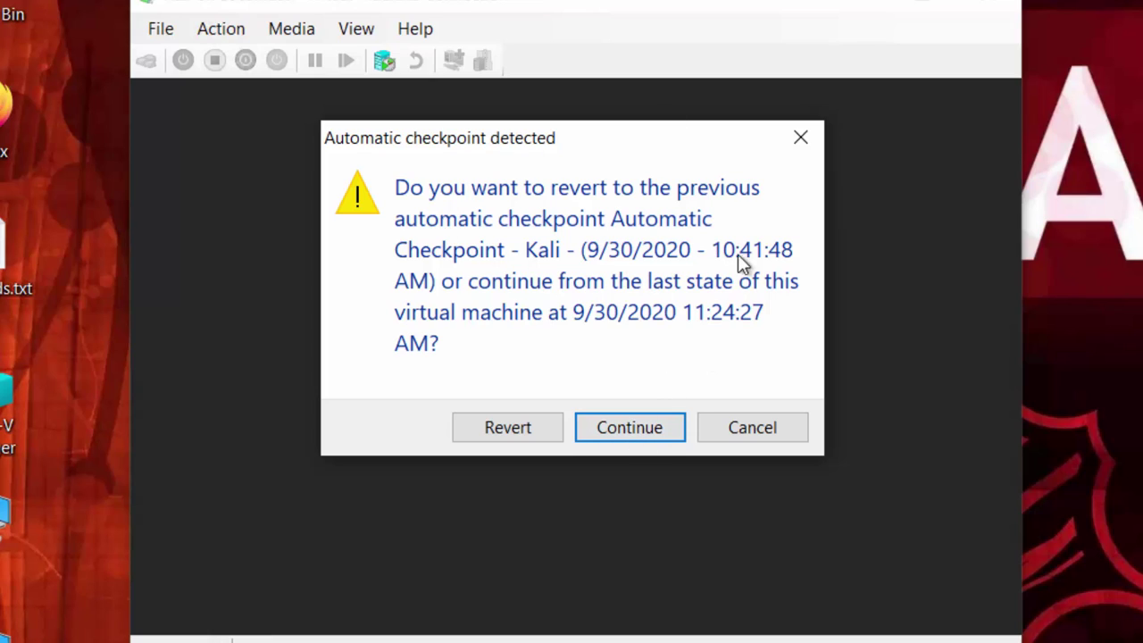
{"action": "left_click", "coordinate": [617, 437]}
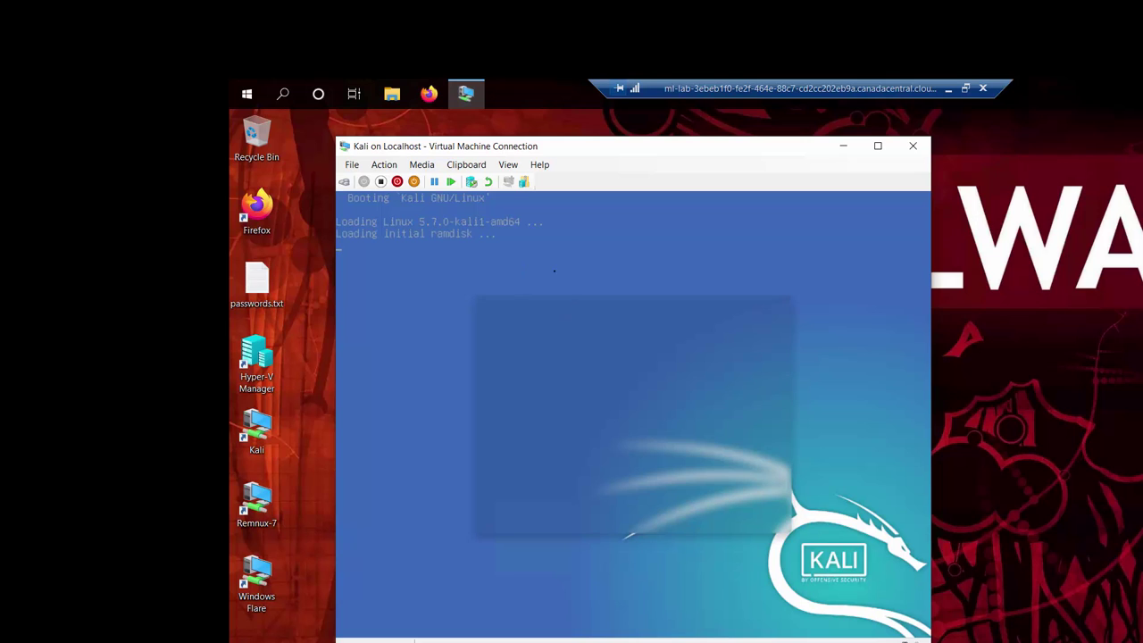
{"action": "left_click_drag", "start_coordinate": [669, 153], "coordinate": [763, 153]}
{"action": "left_click", "coordinate": [264, 284]}
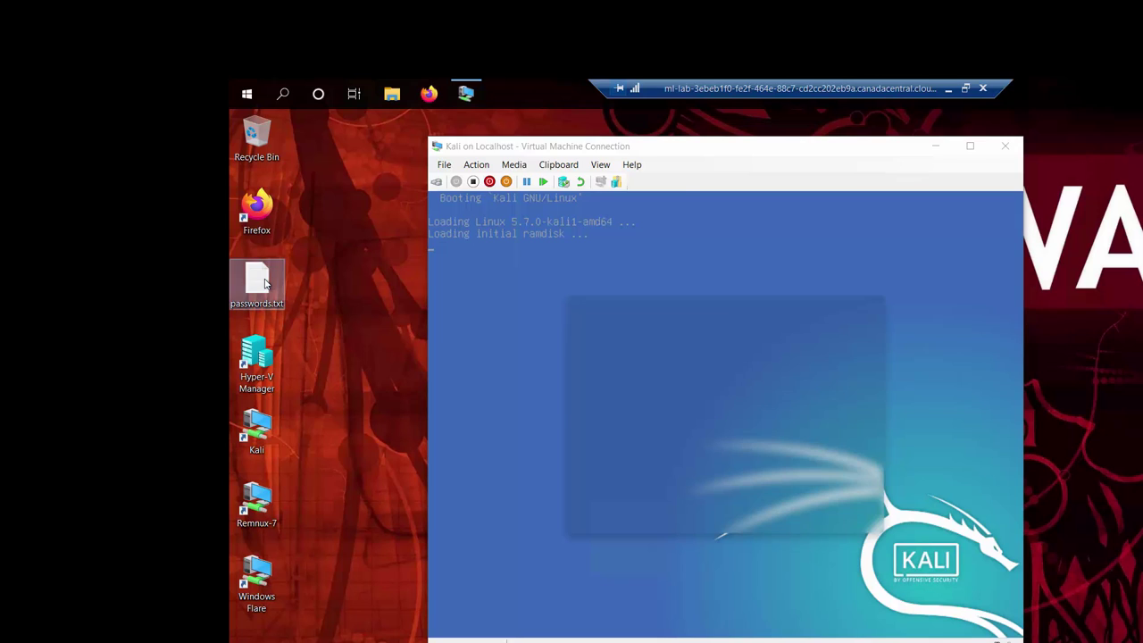
{"action": "double_click", "coordinate": [264, 284]}
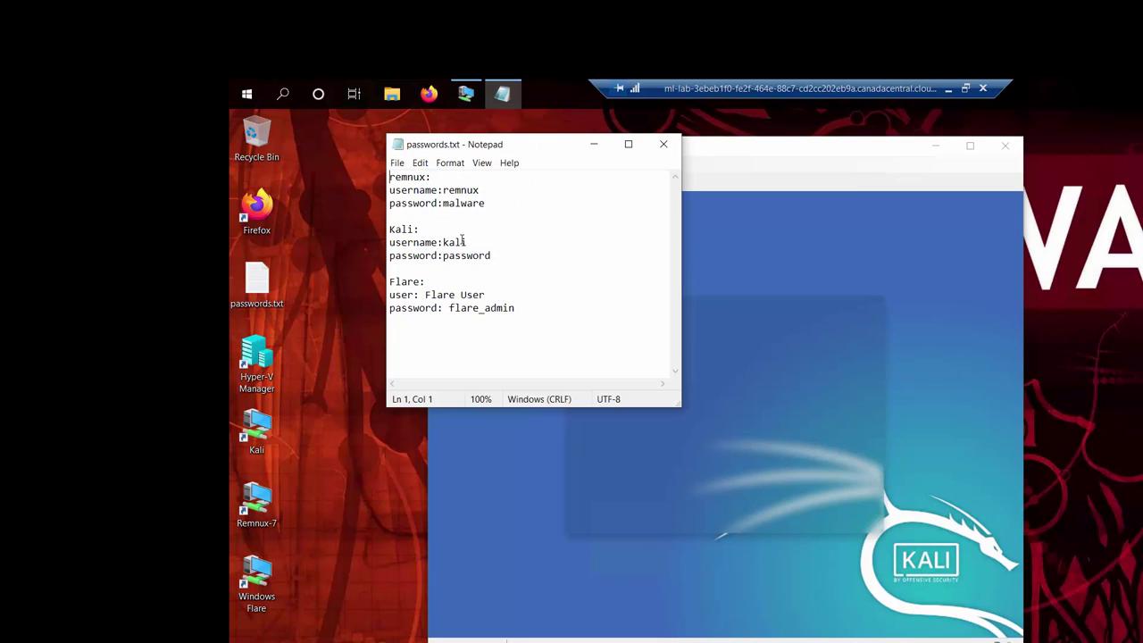
{"action": "left_click_drag", "start_coordinate": [390, 242], "coordinate": [465, 242]}
{"action": "double_click", "coordinate": [469, 255]}
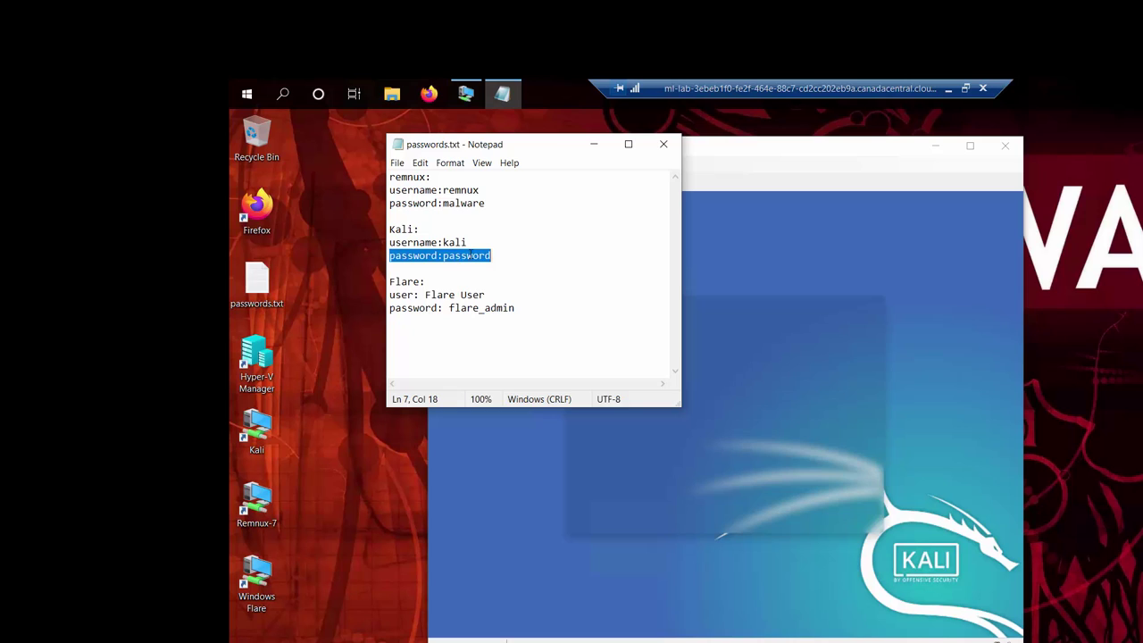
{"action": "left_click", "coordinate": [663, 144]}
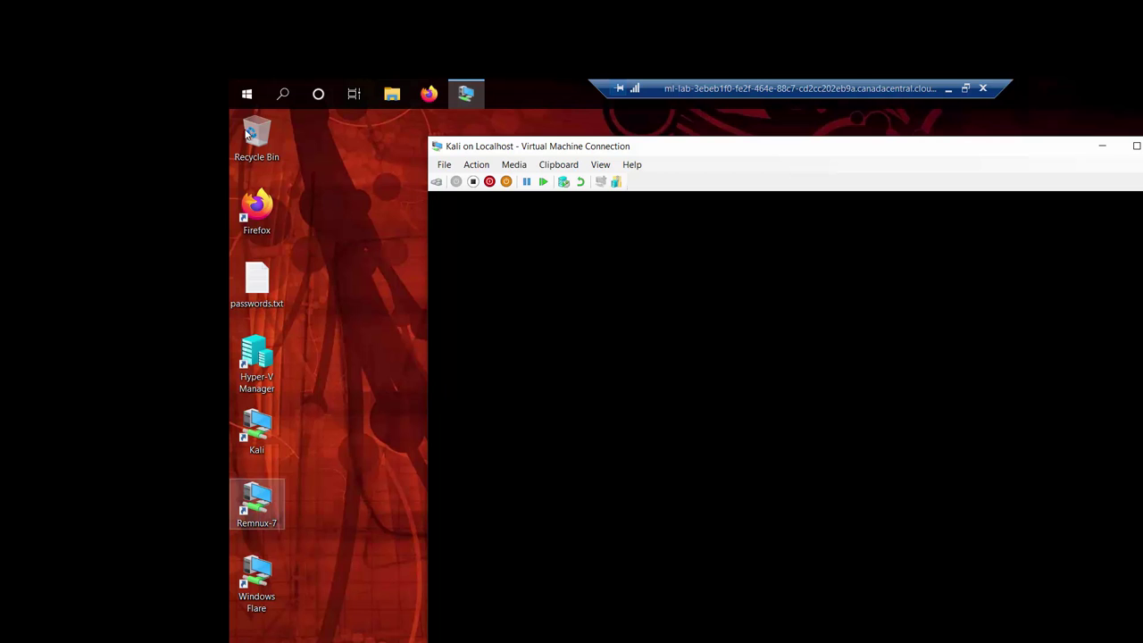
Step: Log in to Kali with its username and password, then open a terminal with Ctrl+Alt+T
{"action": "left_click_drag", "start_coordinate": [628, 149], "coordinate": [541, 127]}
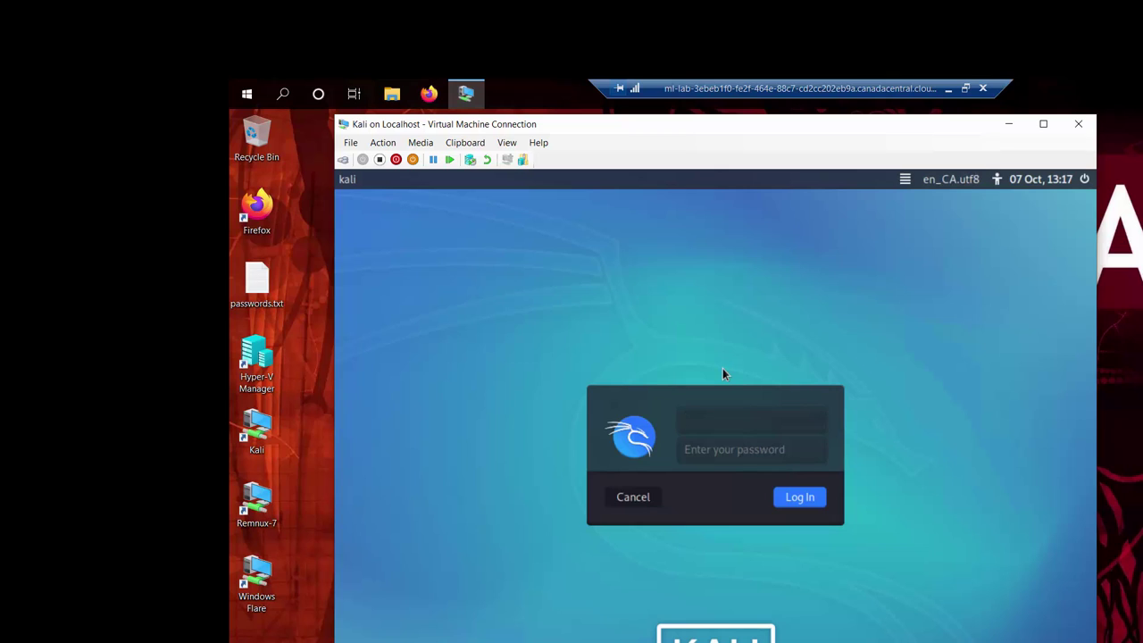
{"action": "type", "text": "kali"}
{"action": "key", "text": "Tab"}
{"action": "type", "text": "kalikali"}
{"action": "key", "text": "Return"}
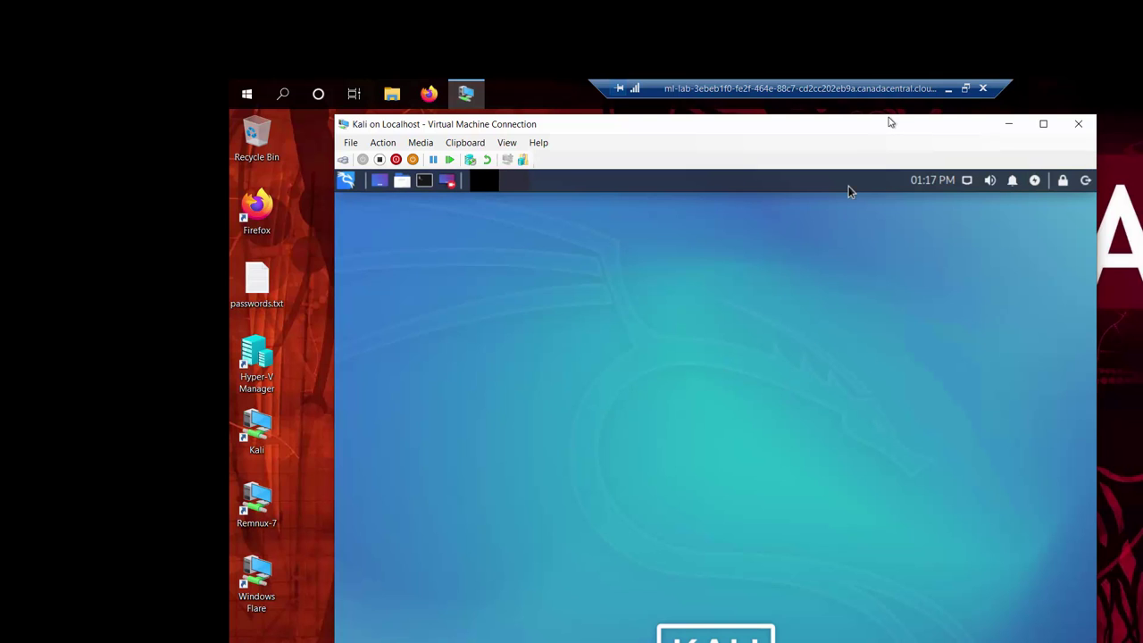
{"action": "key", "text": "ctrl+alt+t"}
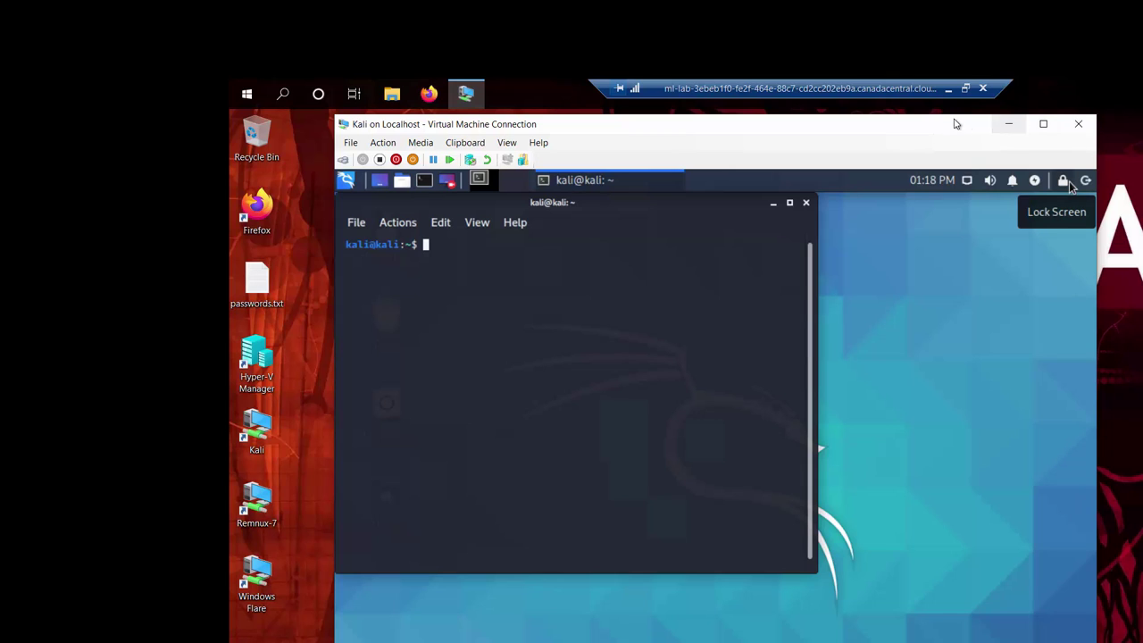
Step: Reposition the Kali window to keep desktop shortcuts uncovered, and select the Remnux-7 shortcut
{"action": "left_click_drag", "start_coordinate": [949, 127], "coordinate": [966, 150]}
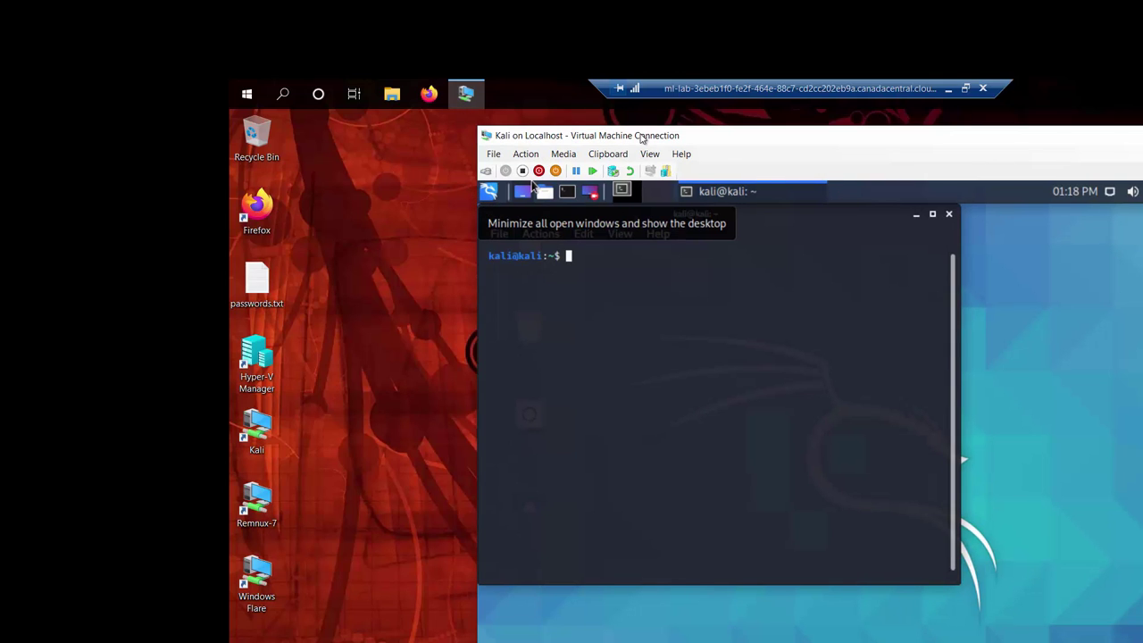
{"action": "left_click", "coordinate": [625, 128]}
{"action": "left_click_drag", "start_coordinate": [622, 130], "coordinate": [560, 109]}
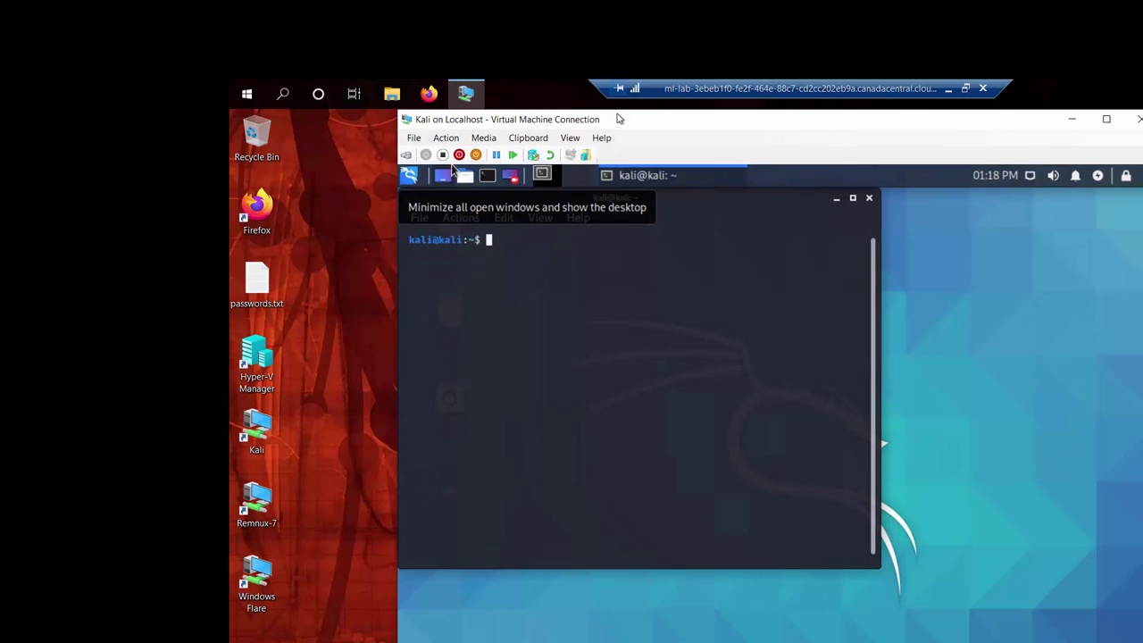
{"action": "left_click_drag", "start_coordinate": [684, 122], "coordinate": [654, 115]}
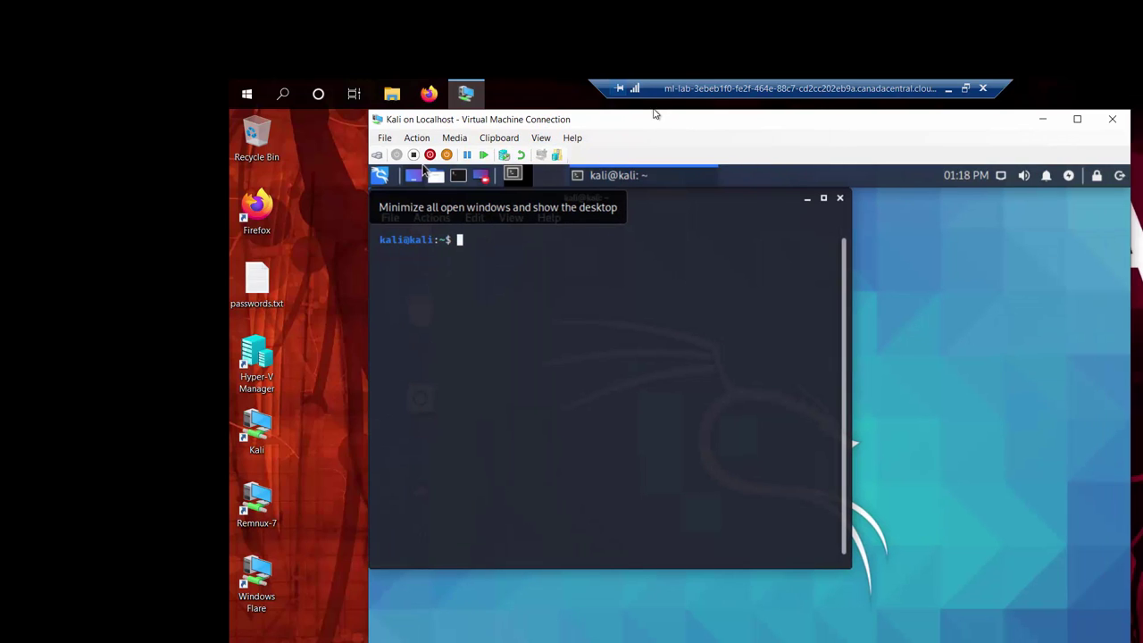
{"action": "left_click", "coordinate": [259, 504]}
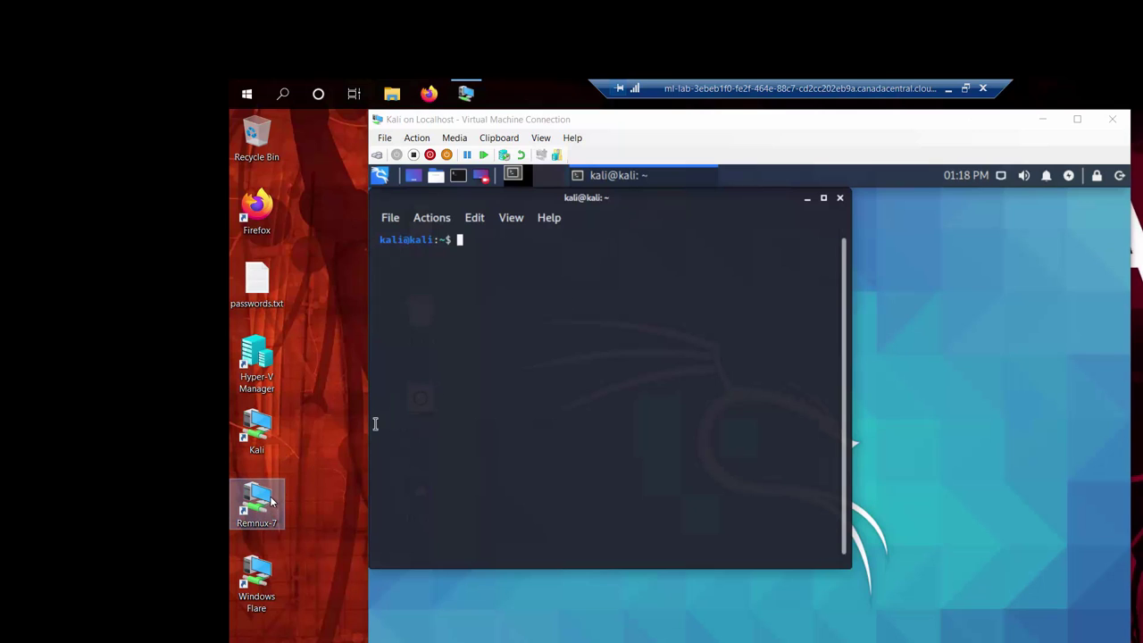
Step: Open the Remnux-7 connection window, power on the VM, and drag the window over Kali
{"action": "double_click", "coordinate": [269, 502]}
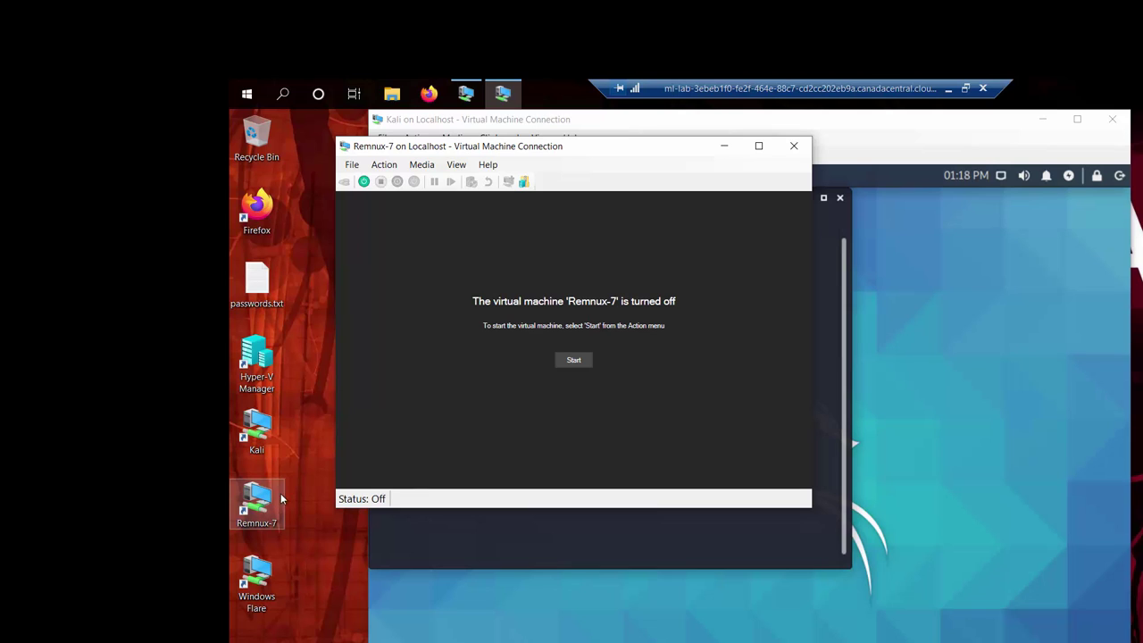
{"action": "left_click", "coordinate": [575, 360]}
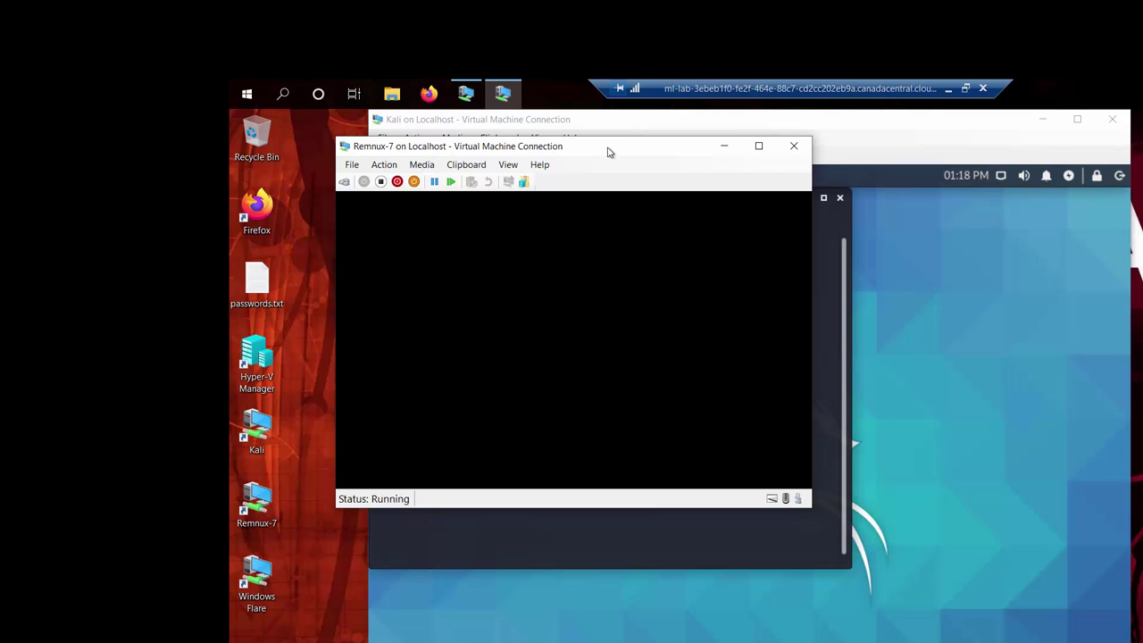
{"action": "left_click_drag", "start_coordinate": [607, 150], "coordinate": [707, 168]}
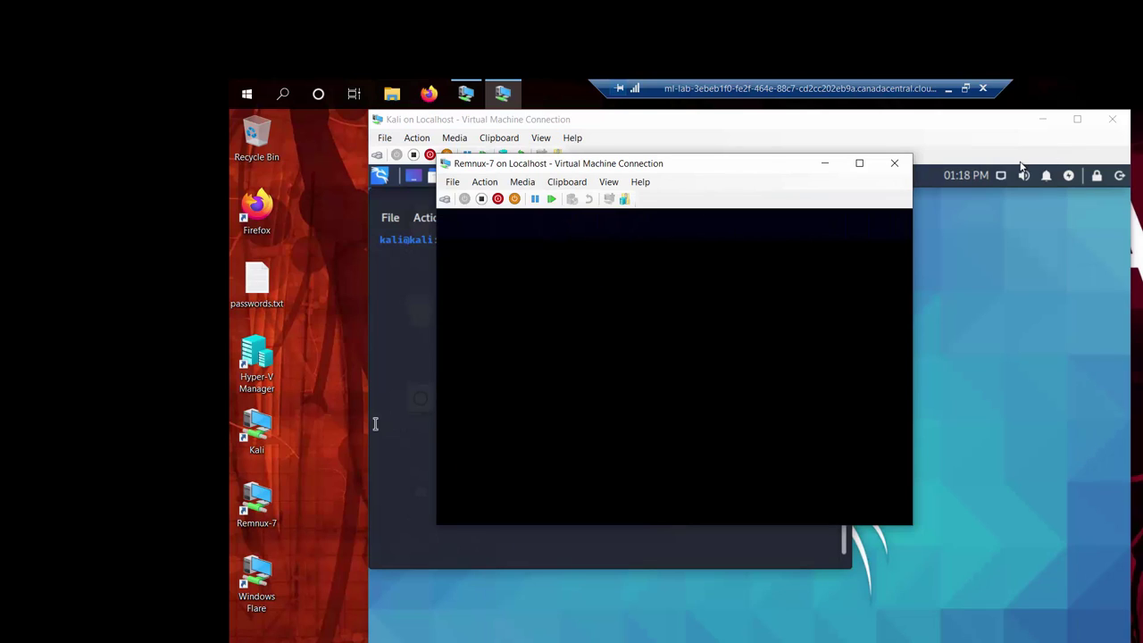
Step: Browse the Kali window's View, Media and Help menus, then bring the Remnux-7 login screen forward
{"action": "left_click", "coordinate": [527, 132]}
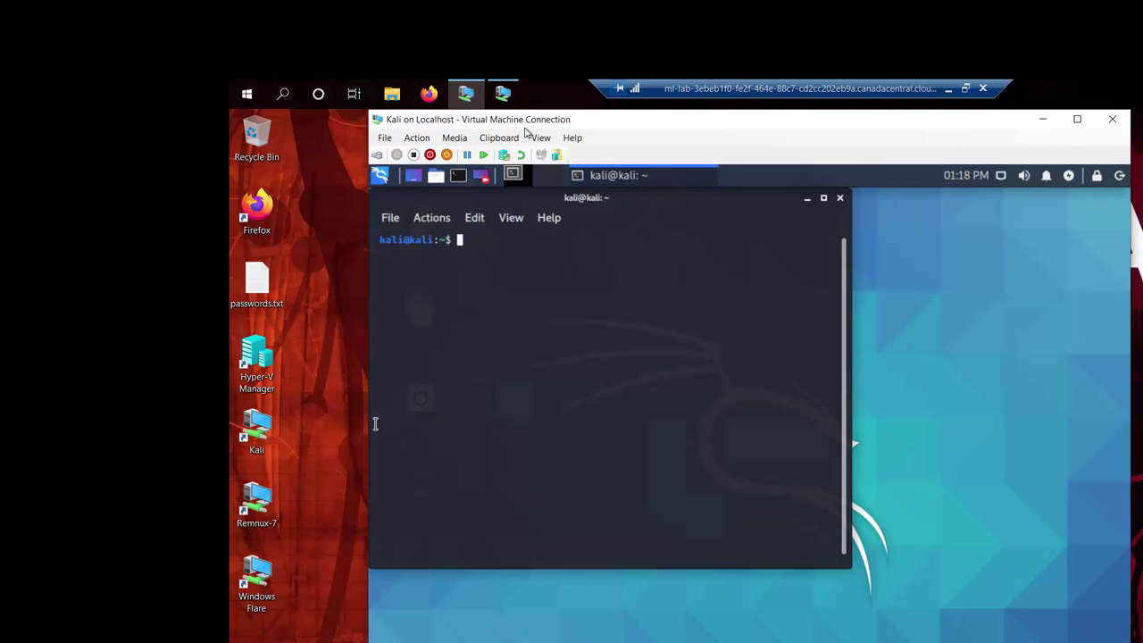
{"action": "left_click", "coordinate": [386, 139]}
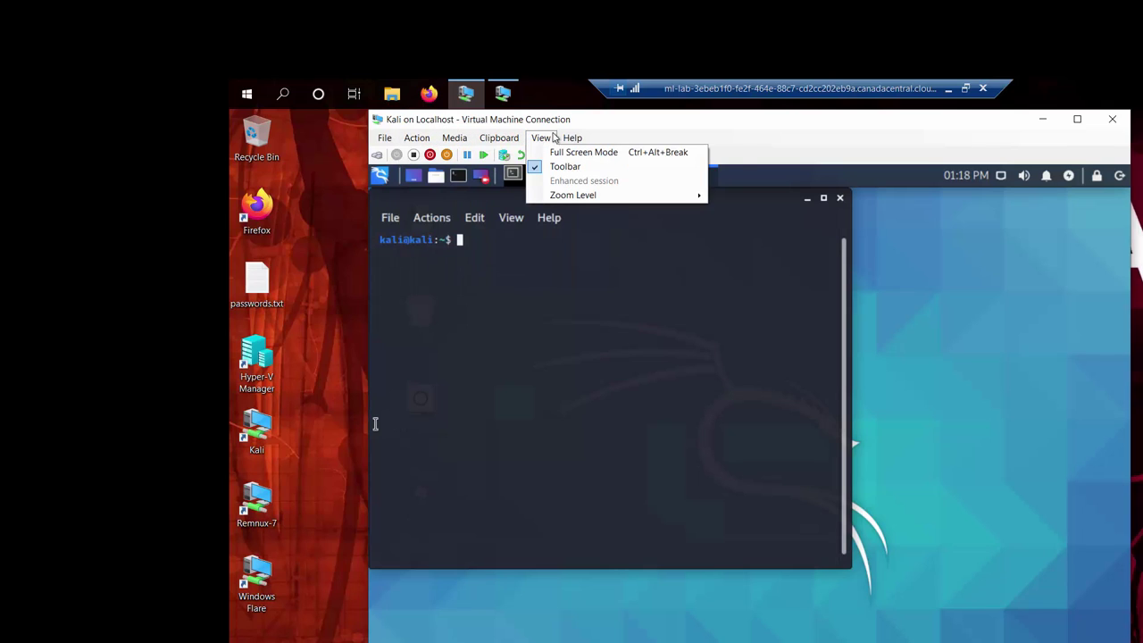
{"action": "left_click", "coordinate": [533, 107]}
{"action": "key", "text": "Down"}
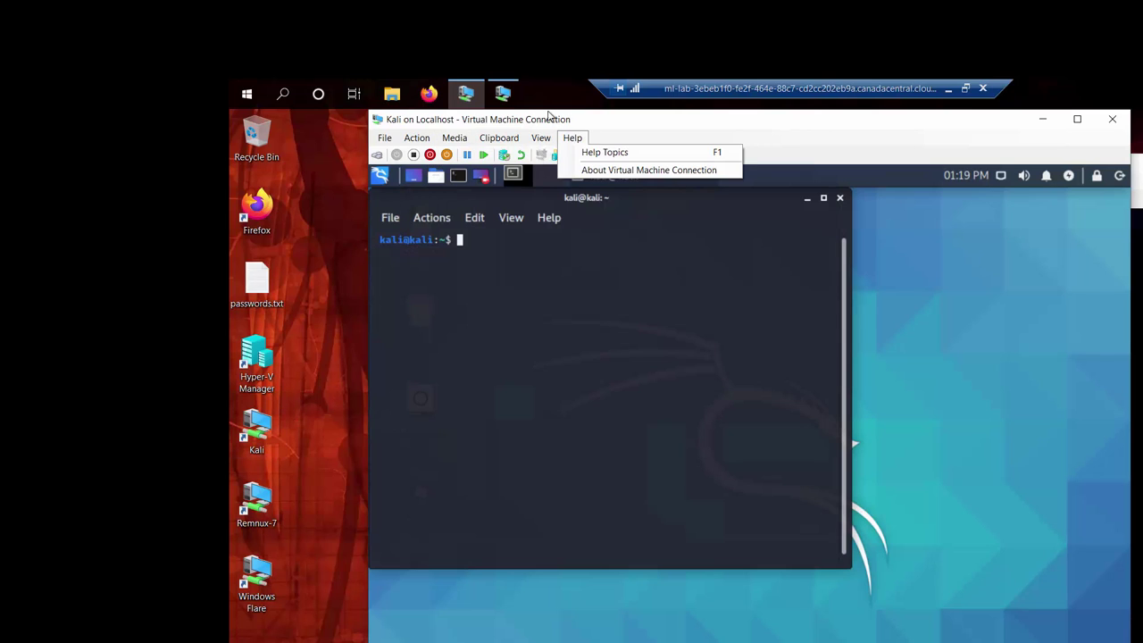
{"action": "left_click", "coordinate": [501, 93]}
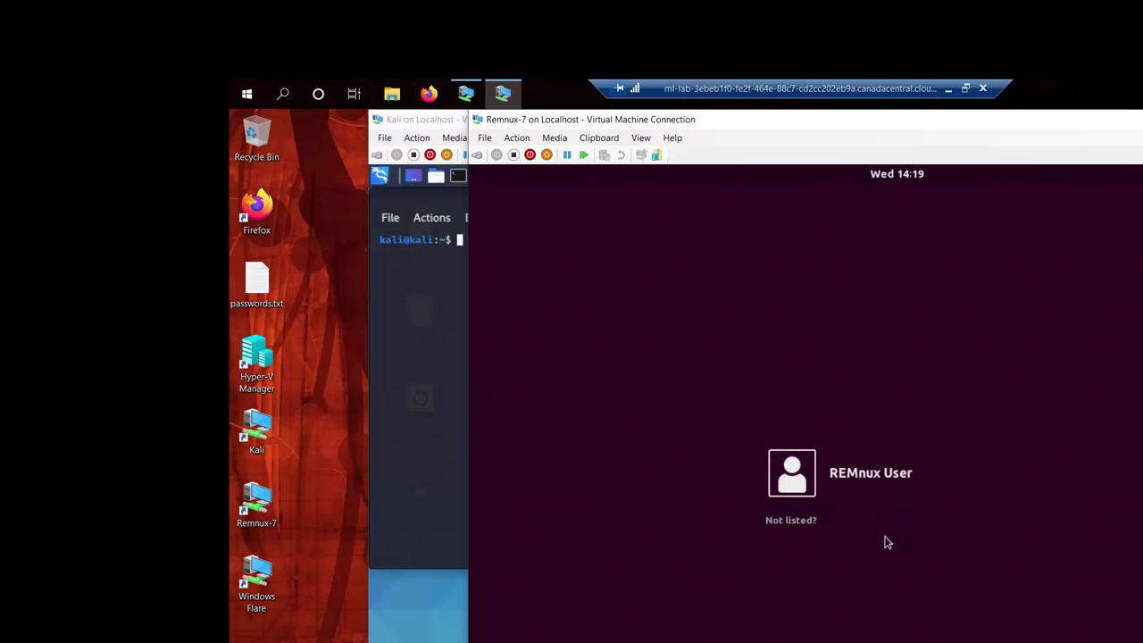
Step: Sign in to Remnux-7 as REMnux User with the account password
{"action": "left_click", "coordinate": [852, 475]}
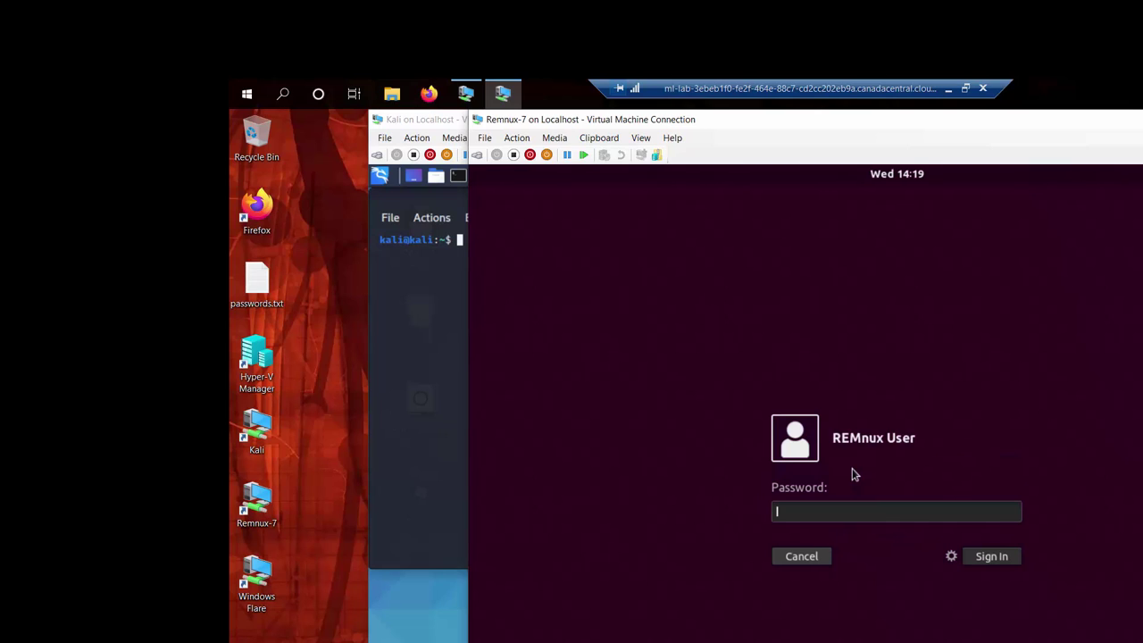
{"action": "type", "text": "malw"}
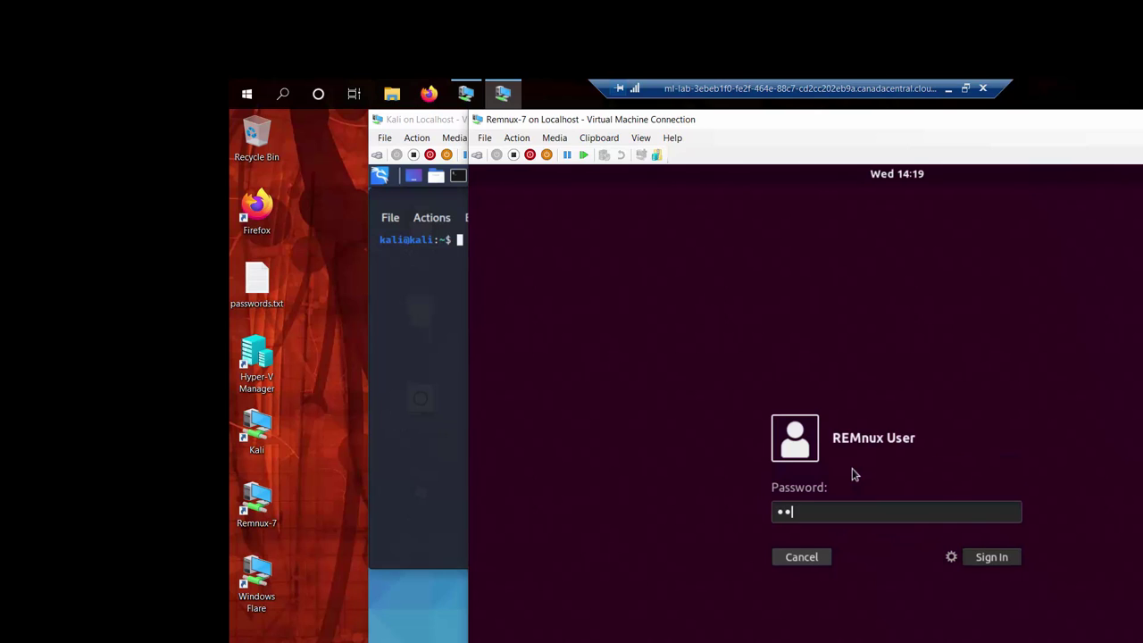
{"action": "type", "text": "are"}
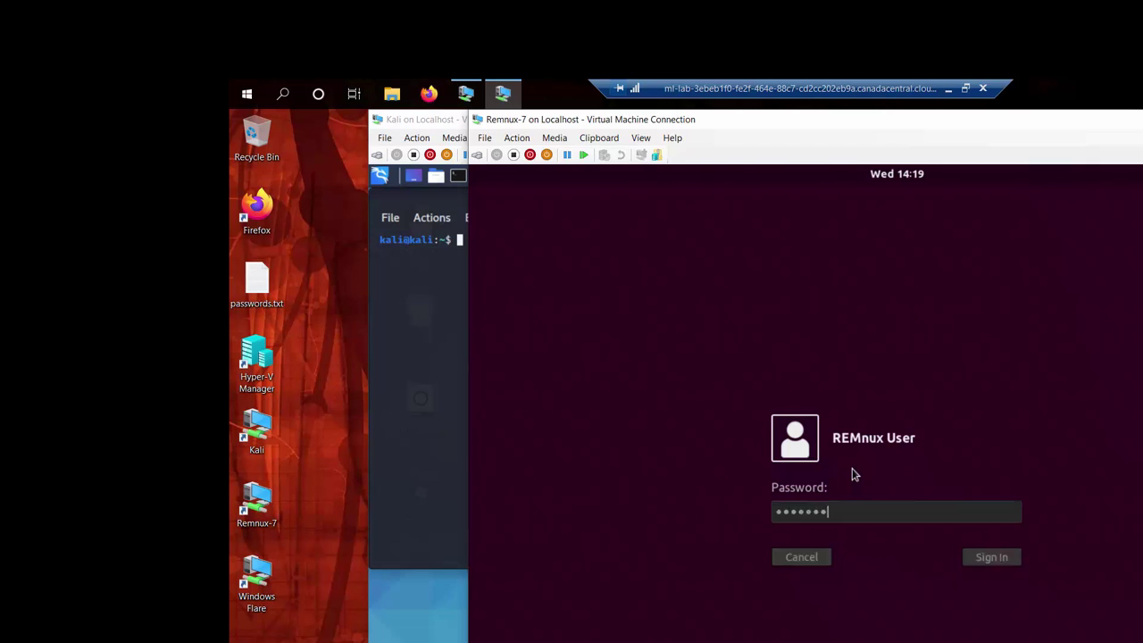
{"action": "key", "text": "Return"}
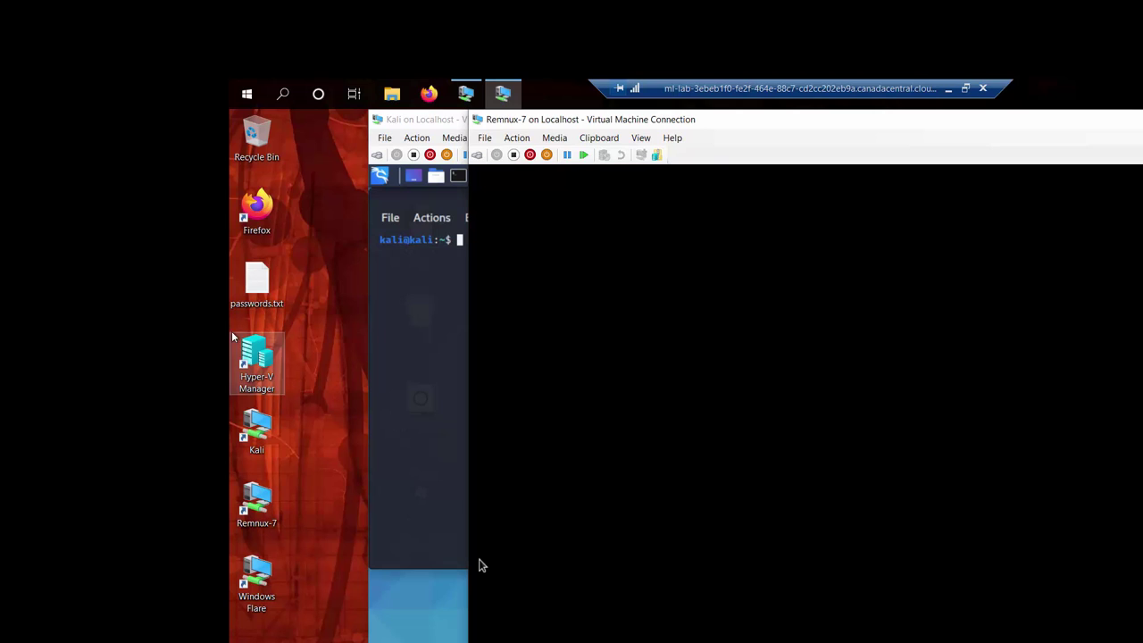
Step: Check the REMnux username and password lines in passwords.txt
{"action": "left_click", "coordinate": [264, 275]}
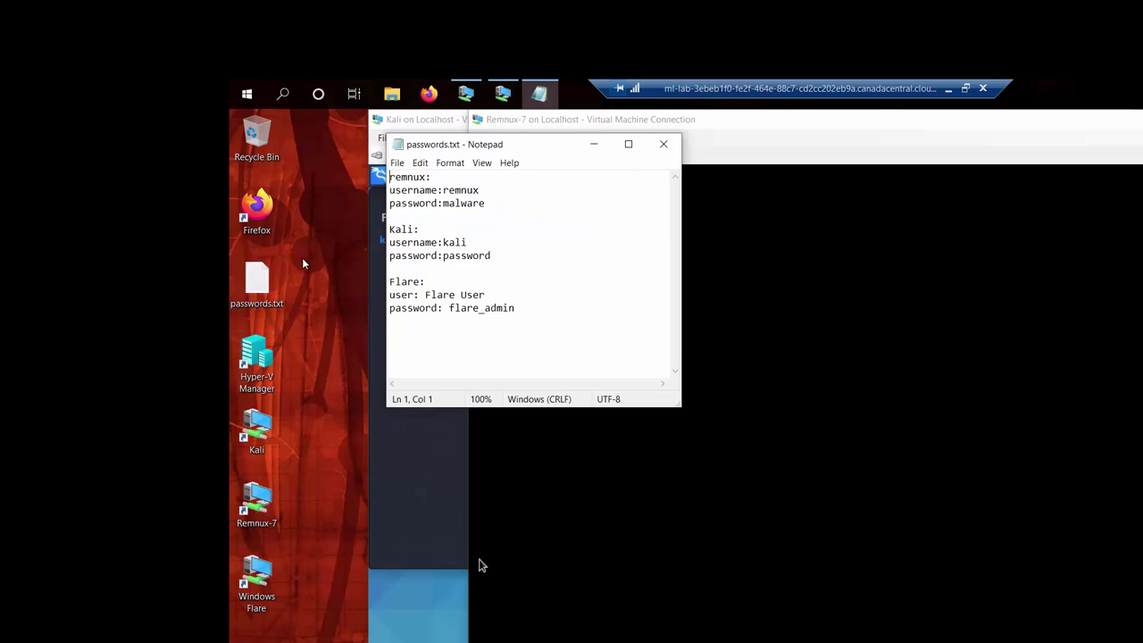
{"action": "double_click", "coordinate": [470, 190]}
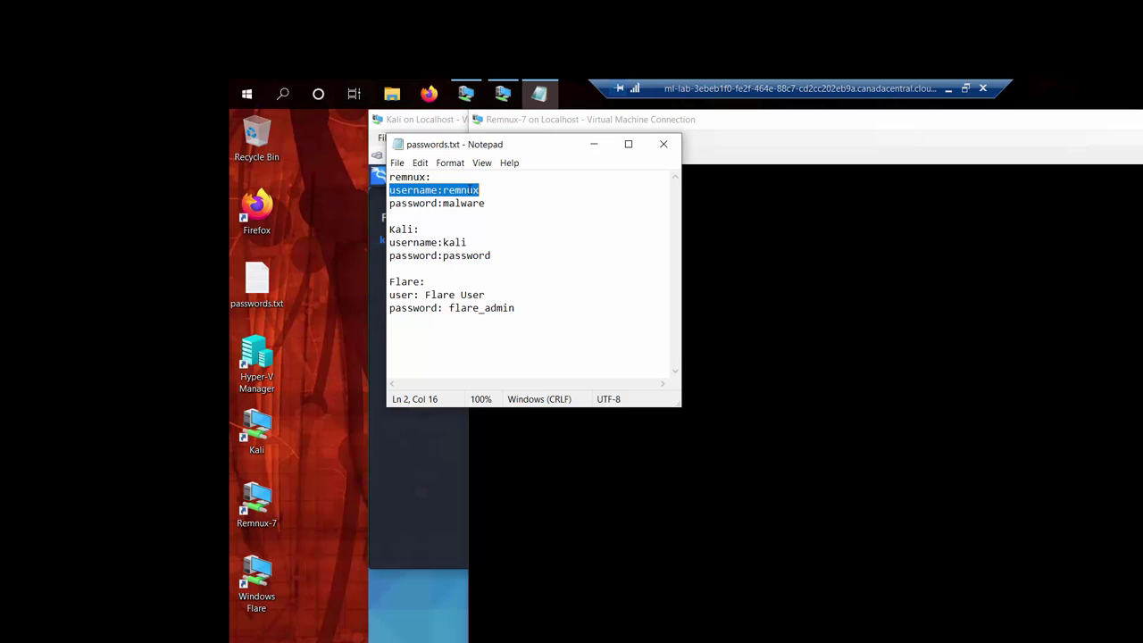
{"action": "double_click", "coordinate": [478, 203]}
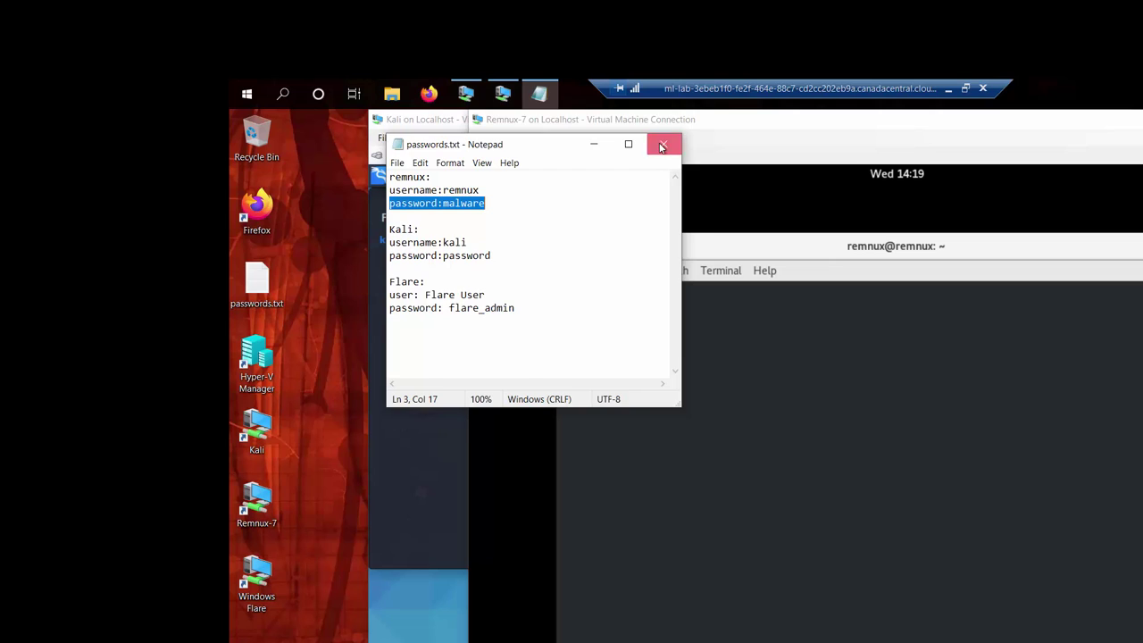
Step: Close passwords.txt, move and restore the REMnux terminal, and bring the Kali terminal forward
{"action": "left_click", "coordinate": [661, 147]}
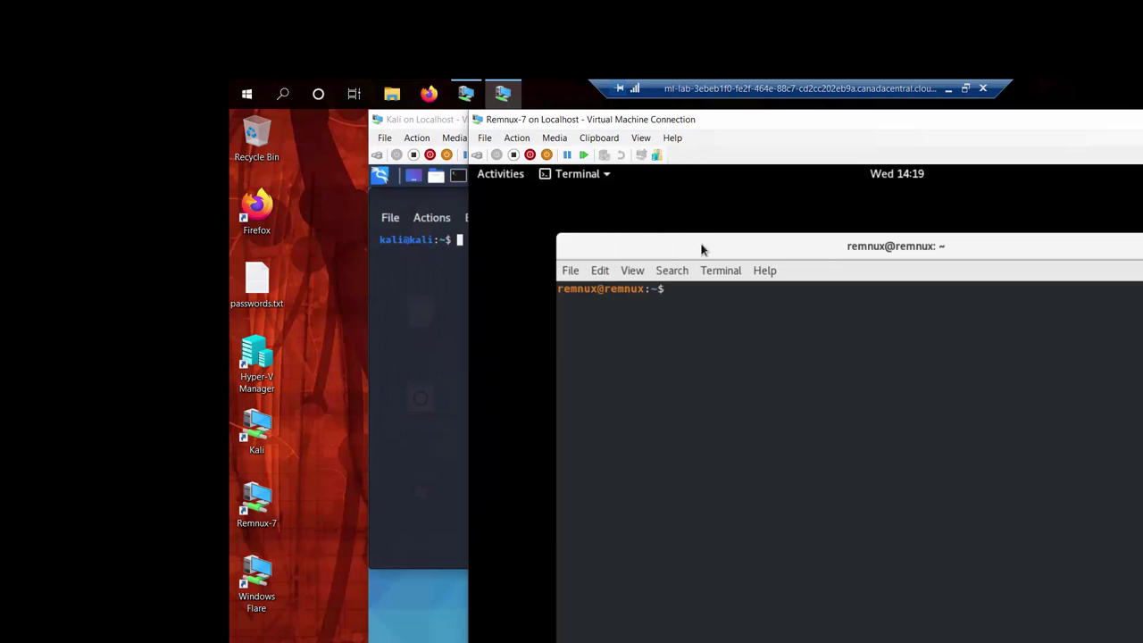
{"action": "left_click_drag", "start_coordinate": [717, 245], "coordinate": [742, 196]}
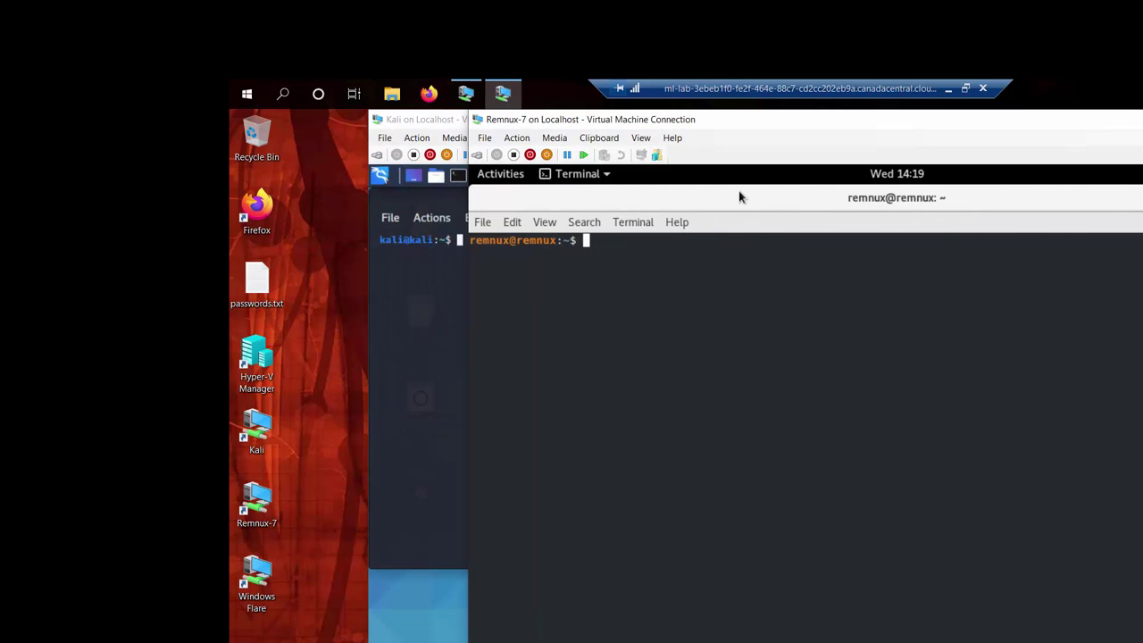
{"action": "double_click", "coordinate": [742, 196]}
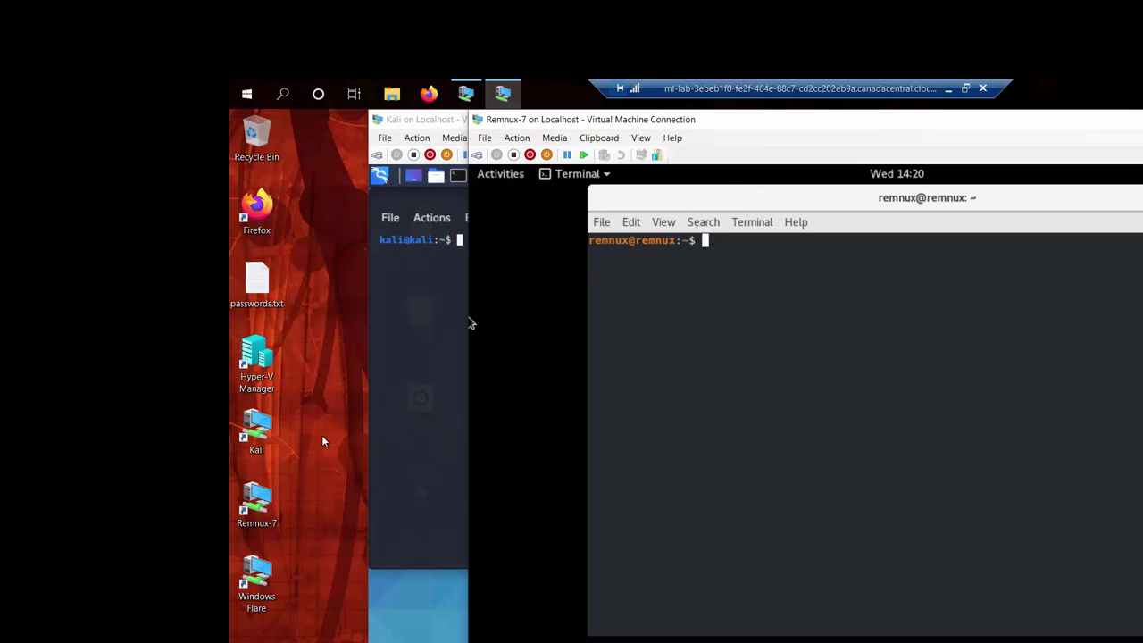
{"action": "left_click", "coordinate": [378, 395]}
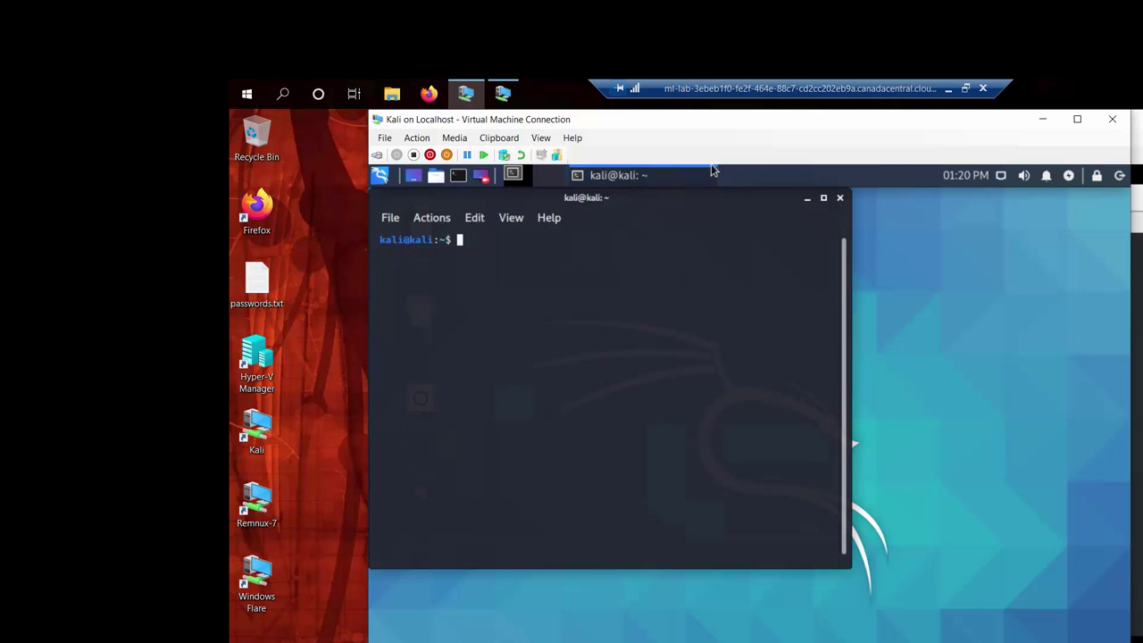
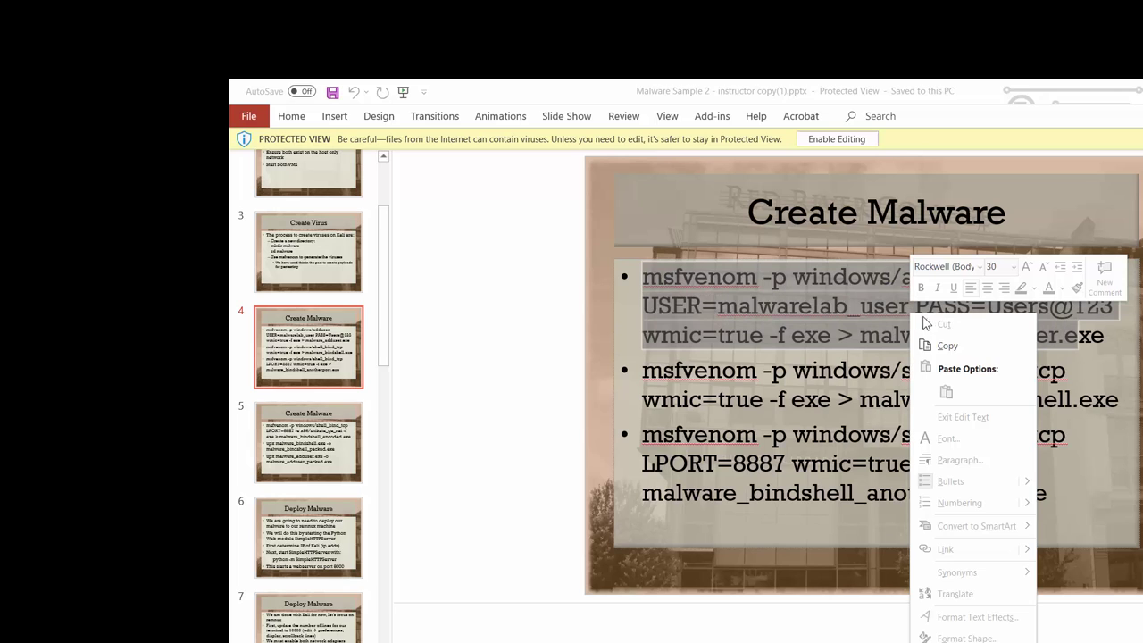
Step: Copy the selected first msfvenom adduser command from the Create Malware slide
{"action": "left_click", "coordinate": [946, 352]}
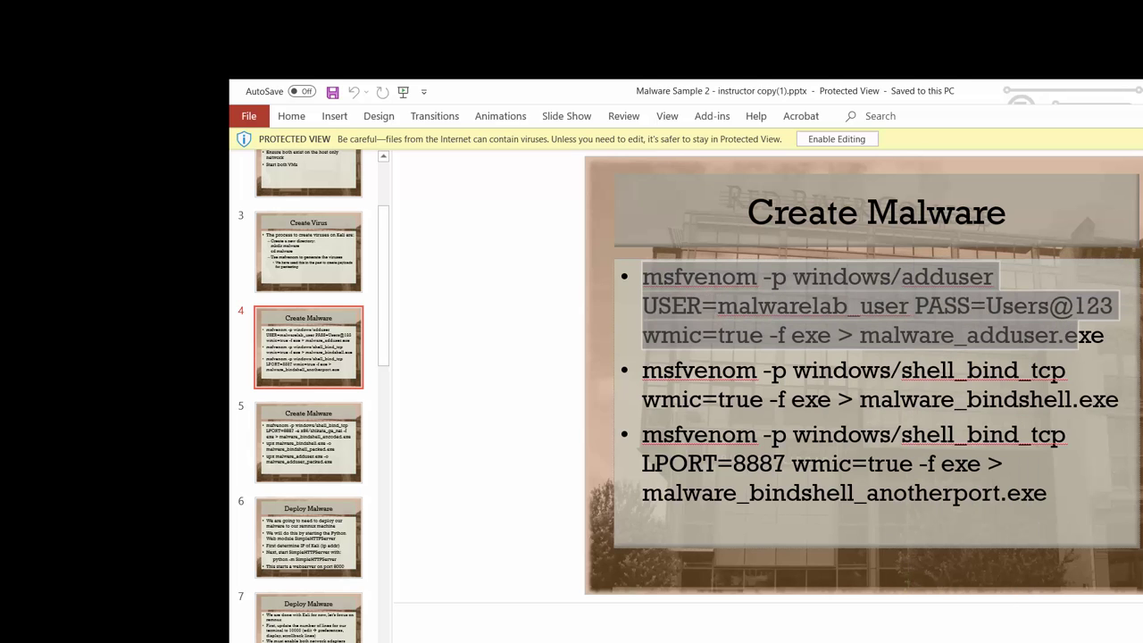
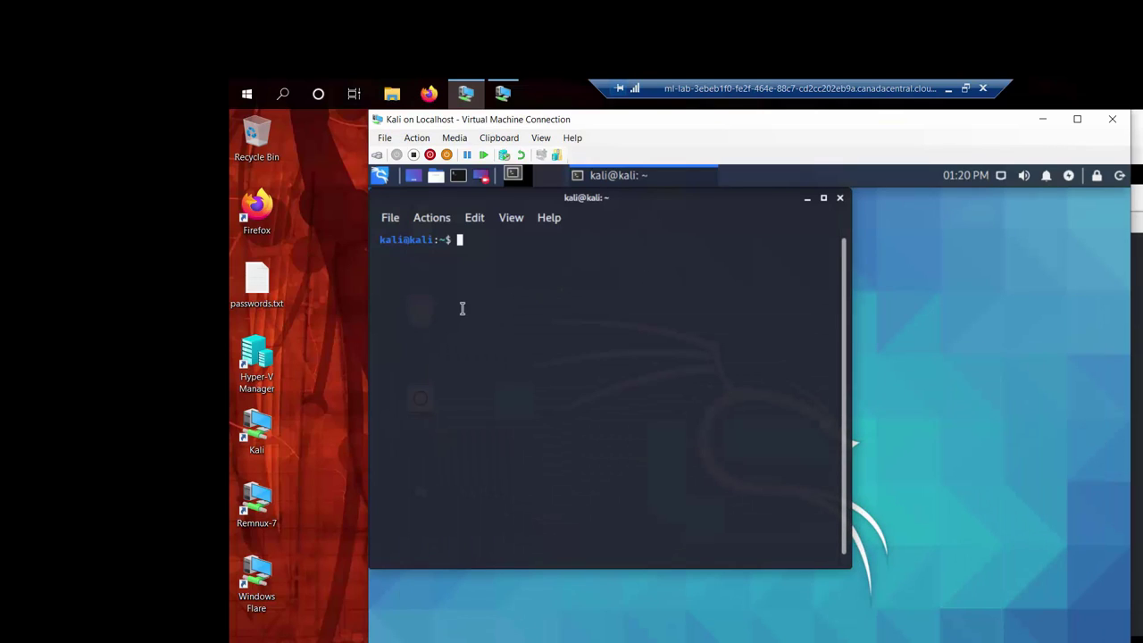
Step: Use Paste Selection from the terminal's right-click menu to paste text at the empty Kali prompt
{"action": "right_click", "coordinate": [461, 308]}
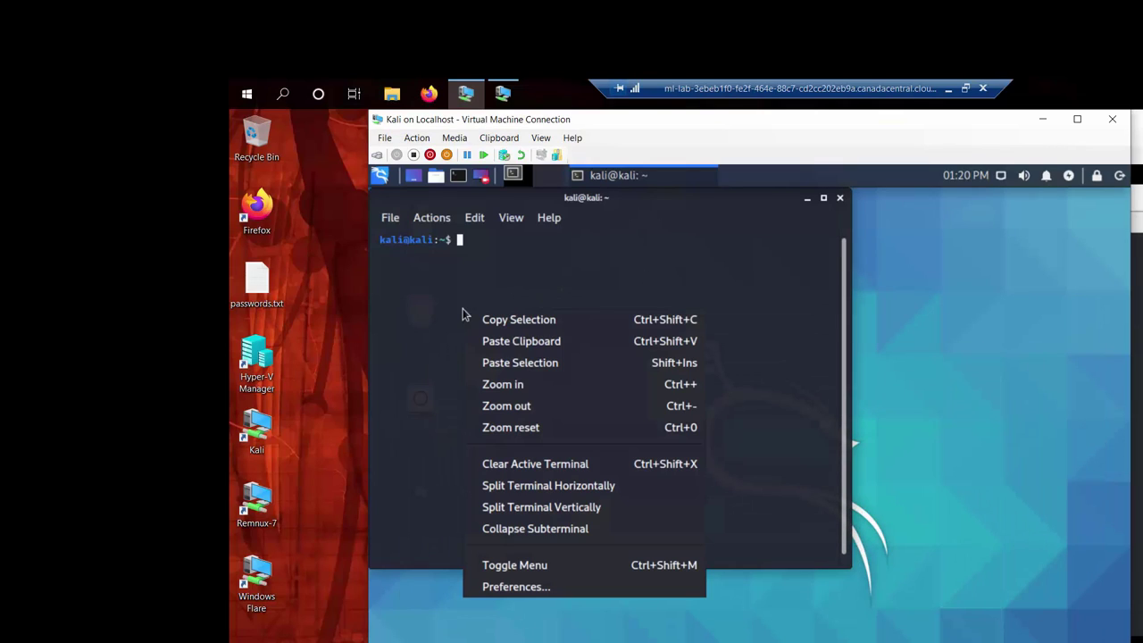
{"action": "left_click", "coordinate": [551, 362]}
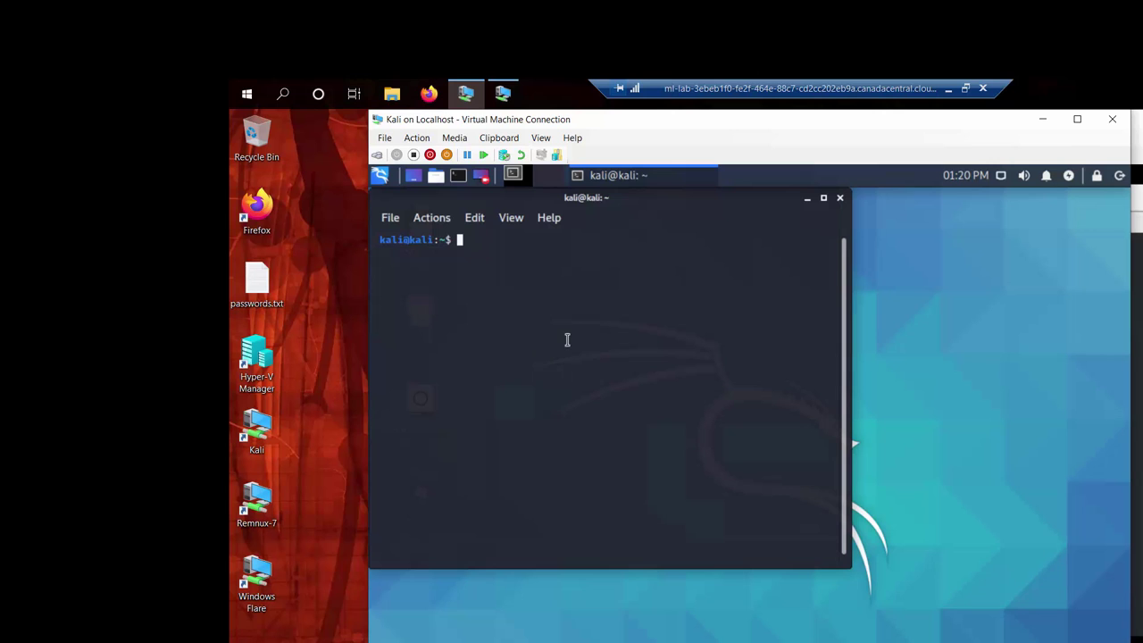
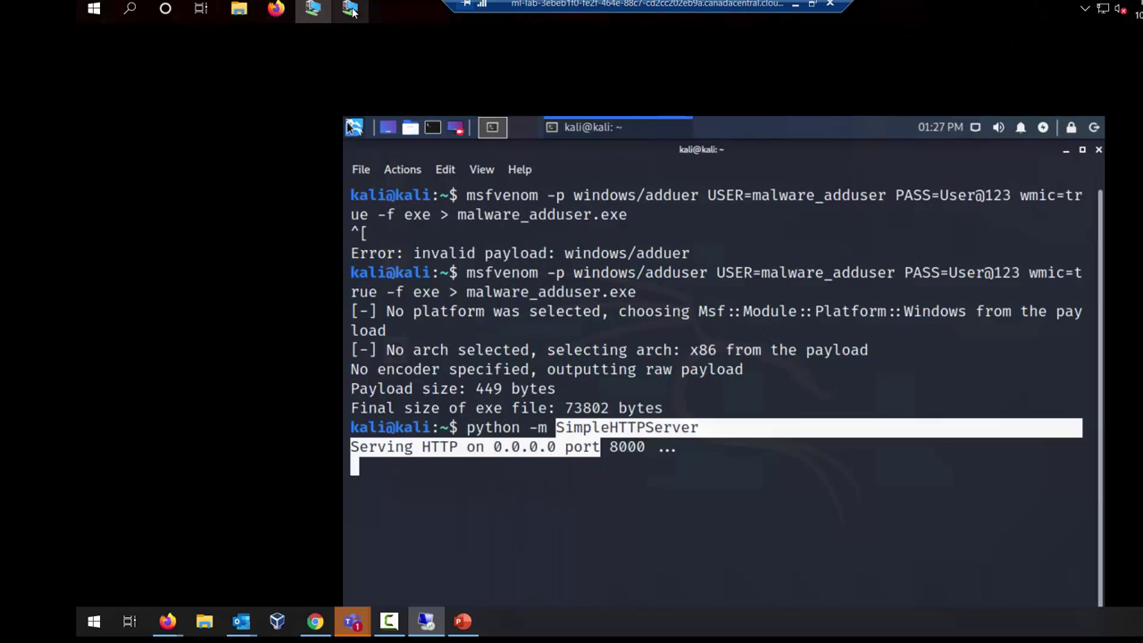
Step: Bring the REMnux virtual machine window to the front, leaving the port 8000 server running
{"action": "left_click", "coordinate": [349, 8]}
Step: Shift the REMnux window slightly left and open the GNOME Activities overview
{"action": "left_click_drag", "start_coordinate": [547, 39], "coordinate": [519, 38]}
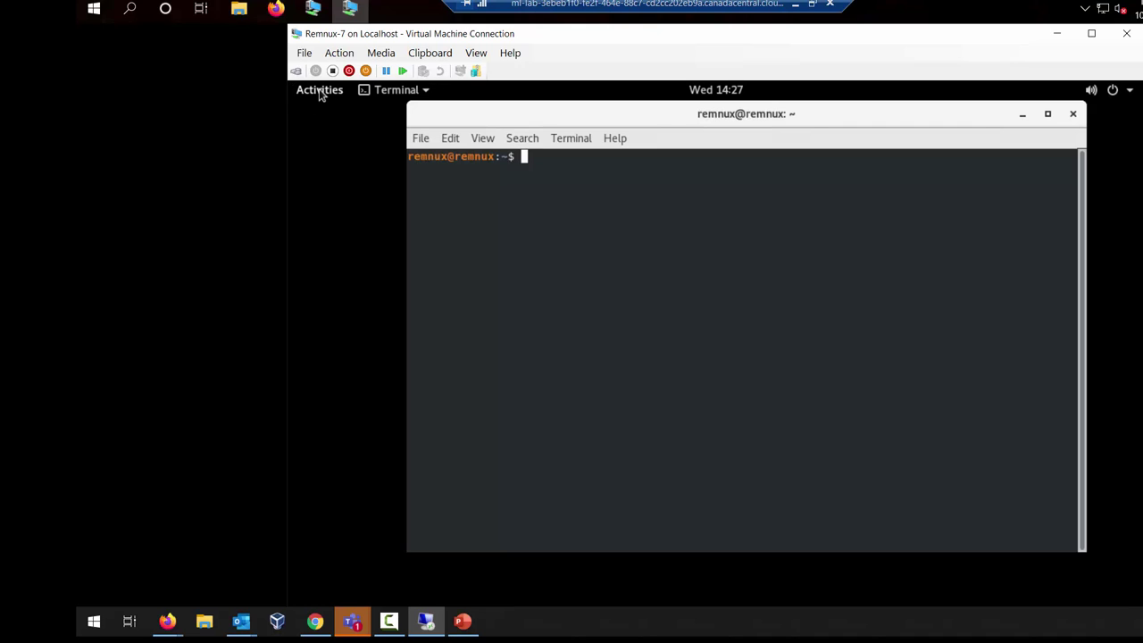
{"action": "left_click", "coordinate": [321, 93]}
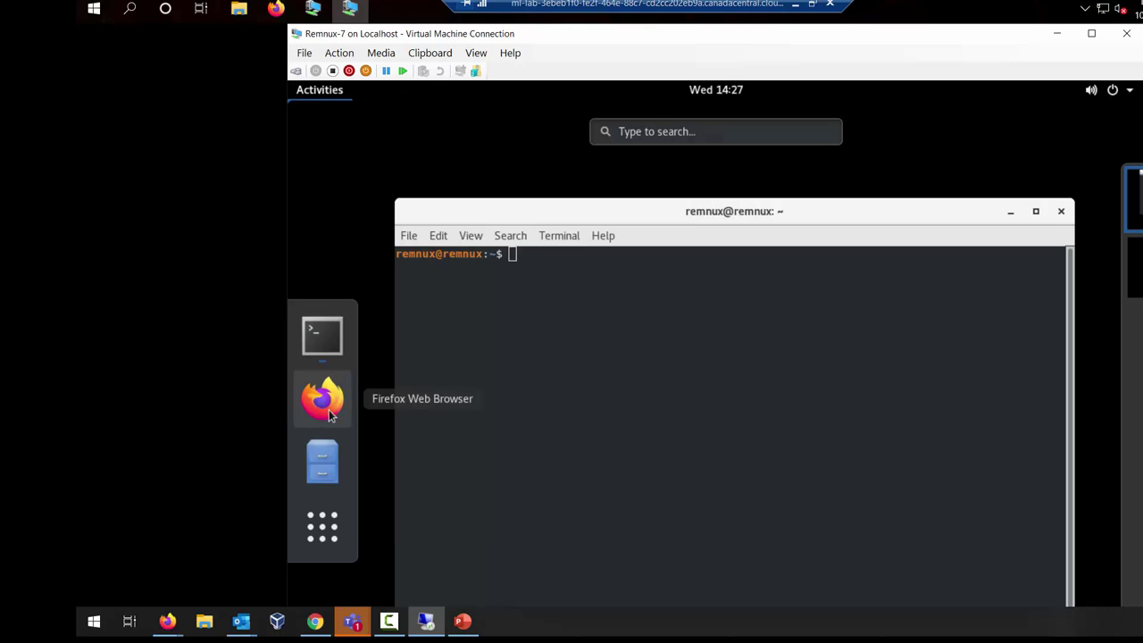
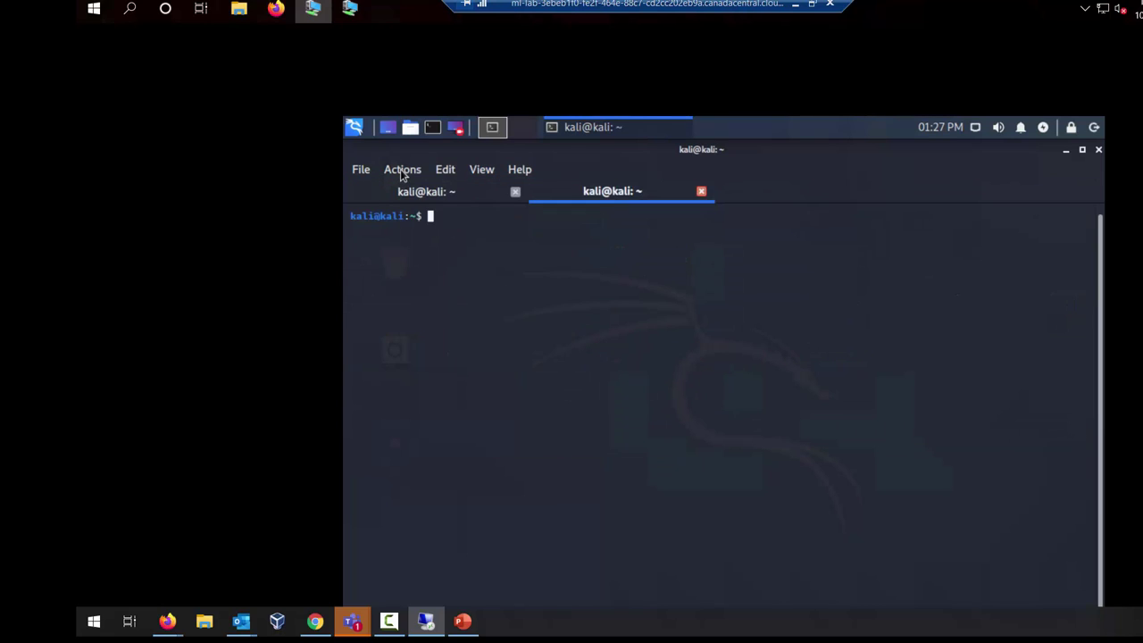
Step: Run ip addr in Kali, enlarge the terminal text, and highlight eth1's address 192.168.56.103
{"action": "type", "text": "ip addr"}
{"action": "key", "text": "Return"}
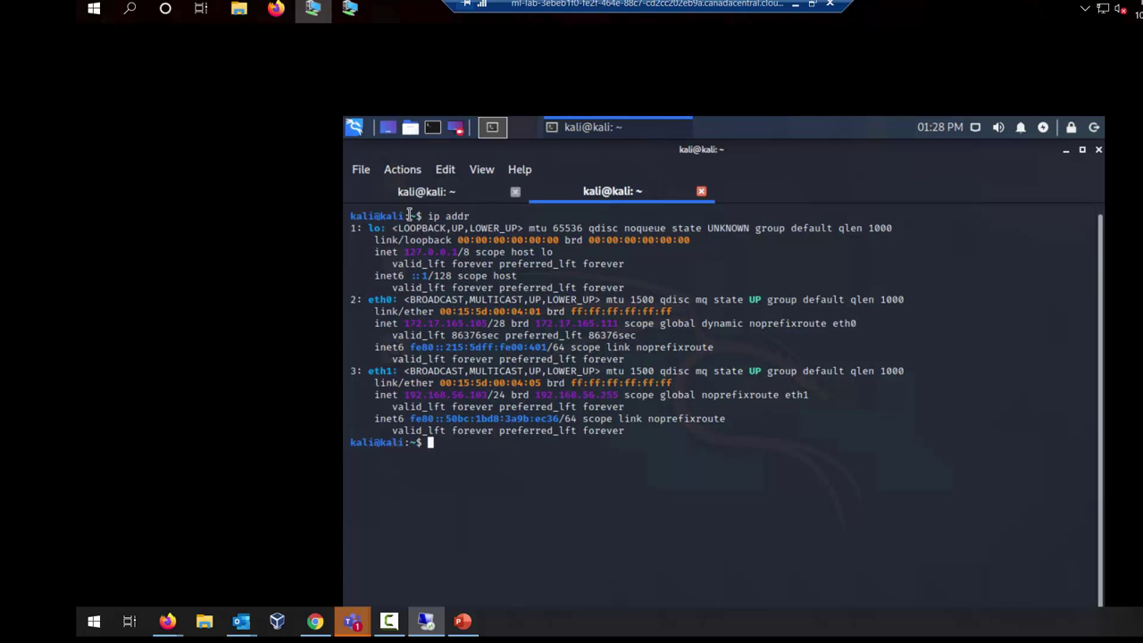
{"action": "key", "text": "ctrl+plus"}
{"action": "key", "text": "ctrl+plus"}
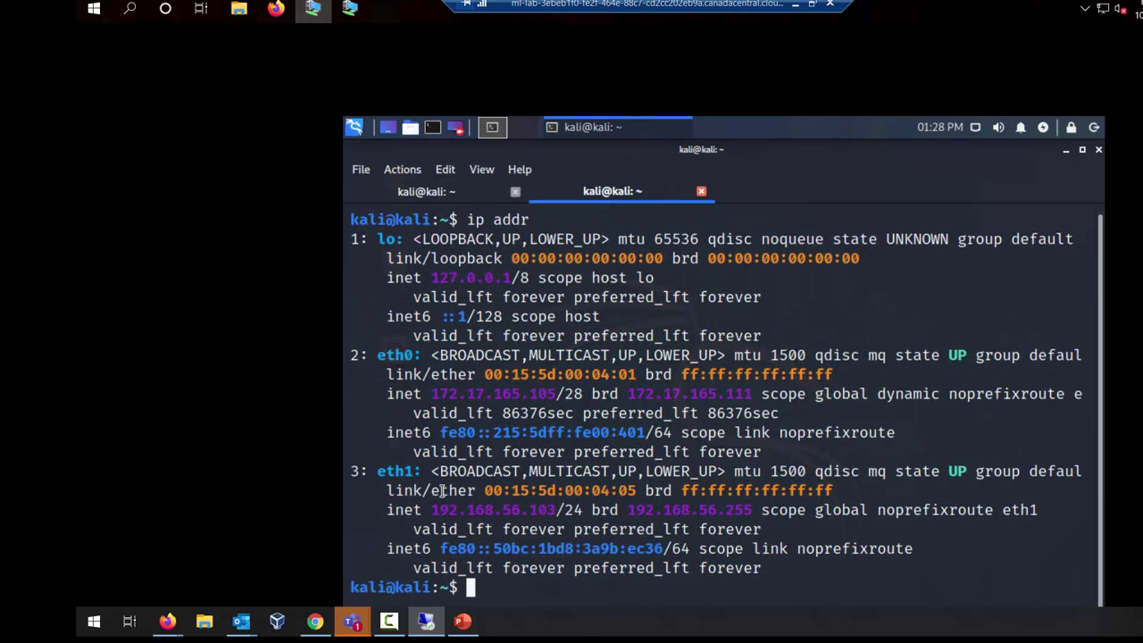
{"action": "double_click", "coordinate": [439, 512]}
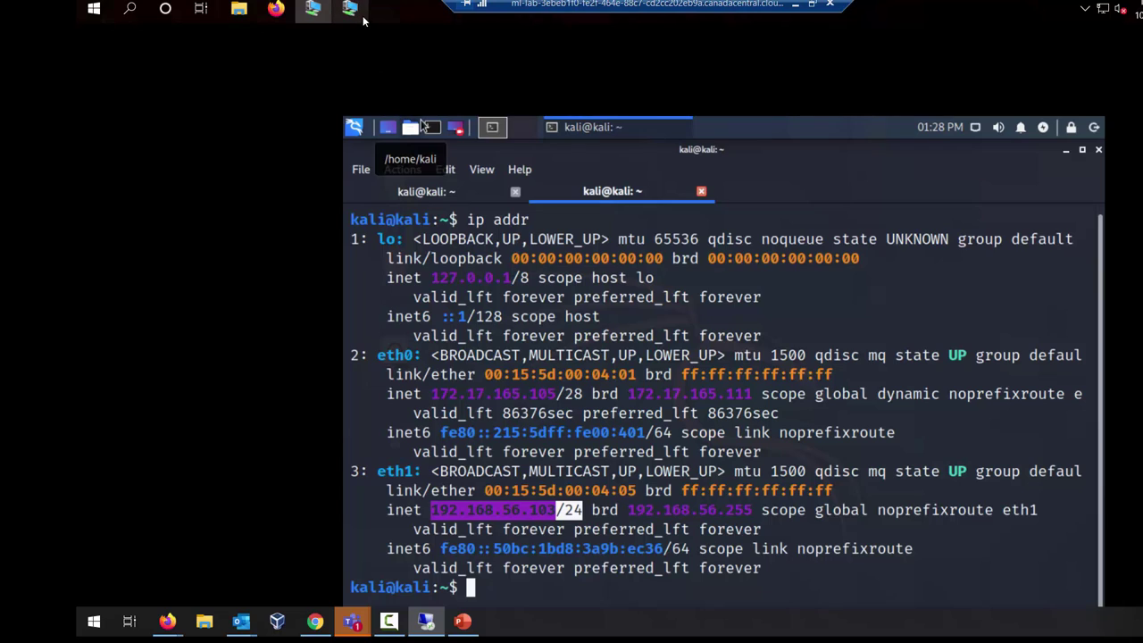
{"action": "mouse_move", "coordinate": [359, 16]}
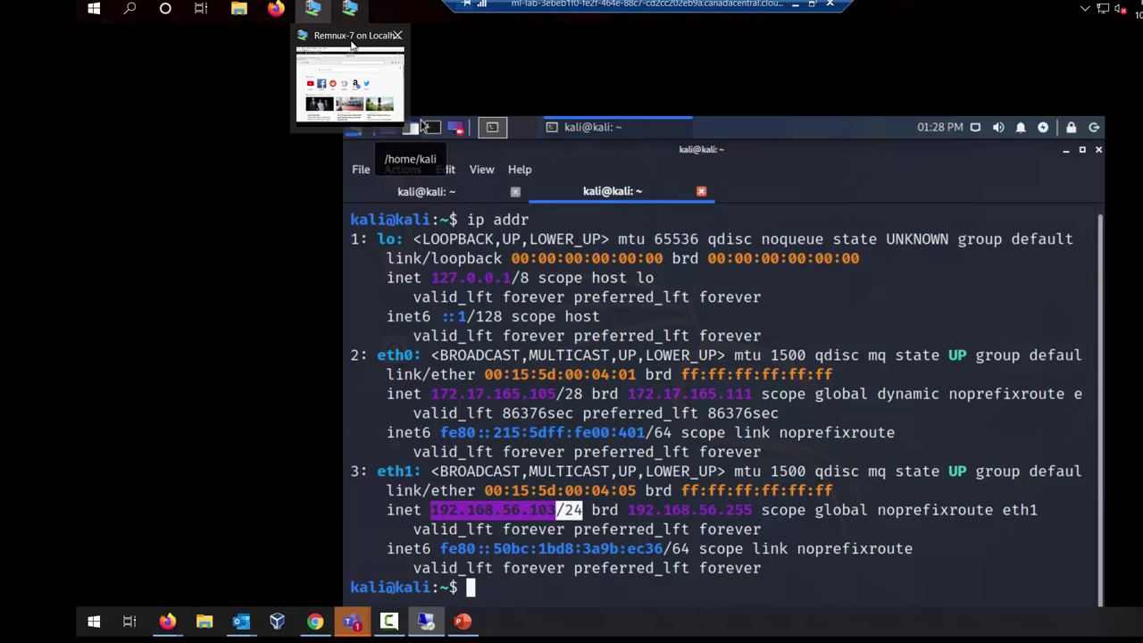
{"action": "mouse_move", "coordinate": [323, 20]}
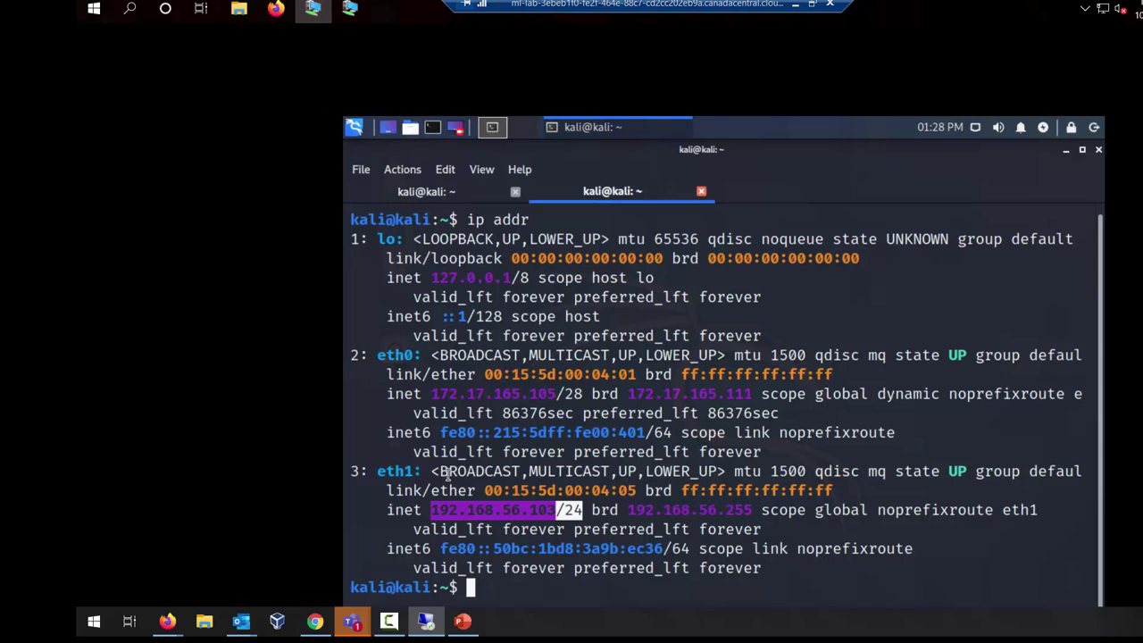
Step: In REMnux Firefox, load the Kali web server listing at 192.168.56.103:8000
{"action": "left_click", "coordinate": [360, 12]}
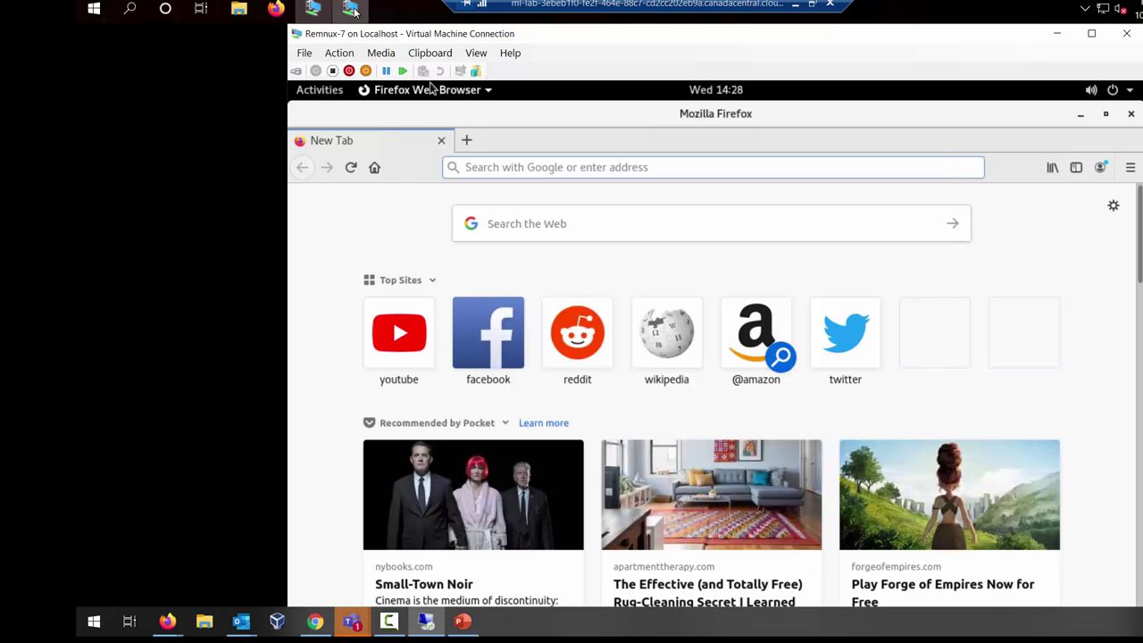
{"action": "left_click", "coordinate": [541, 170]}
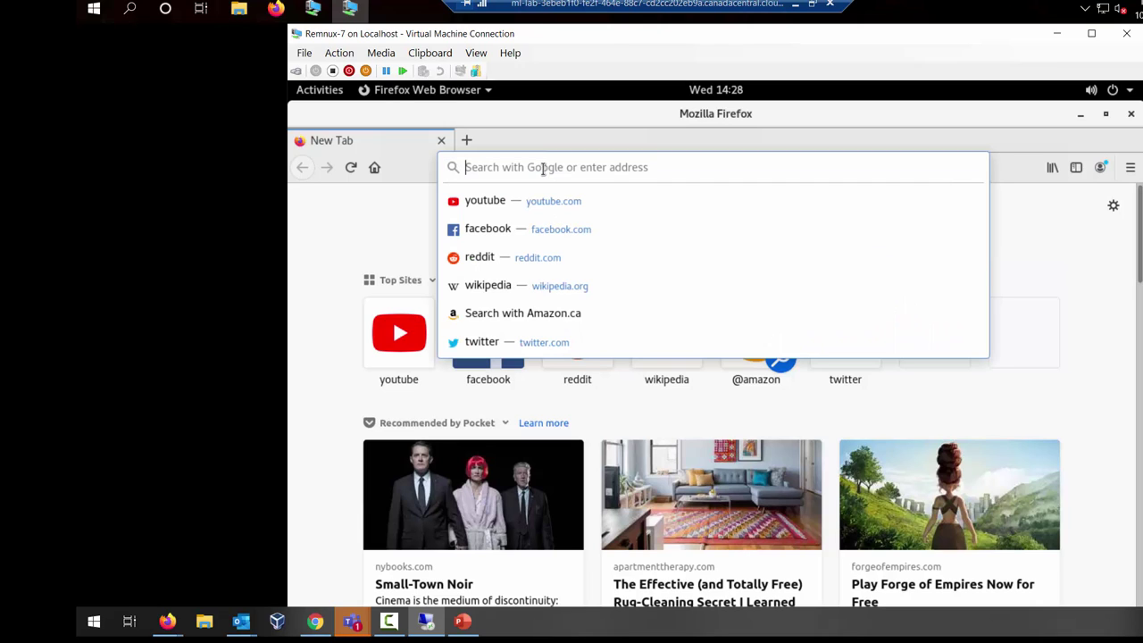
{"action": "type", "text": "192l"}
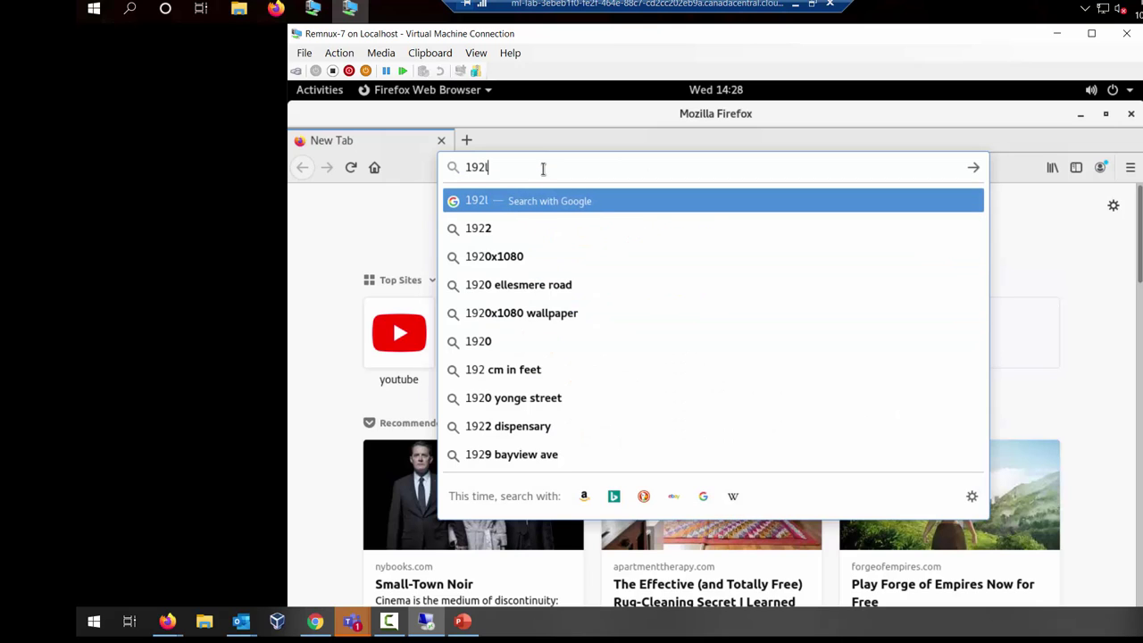
{"action": "type", "text": "168"}
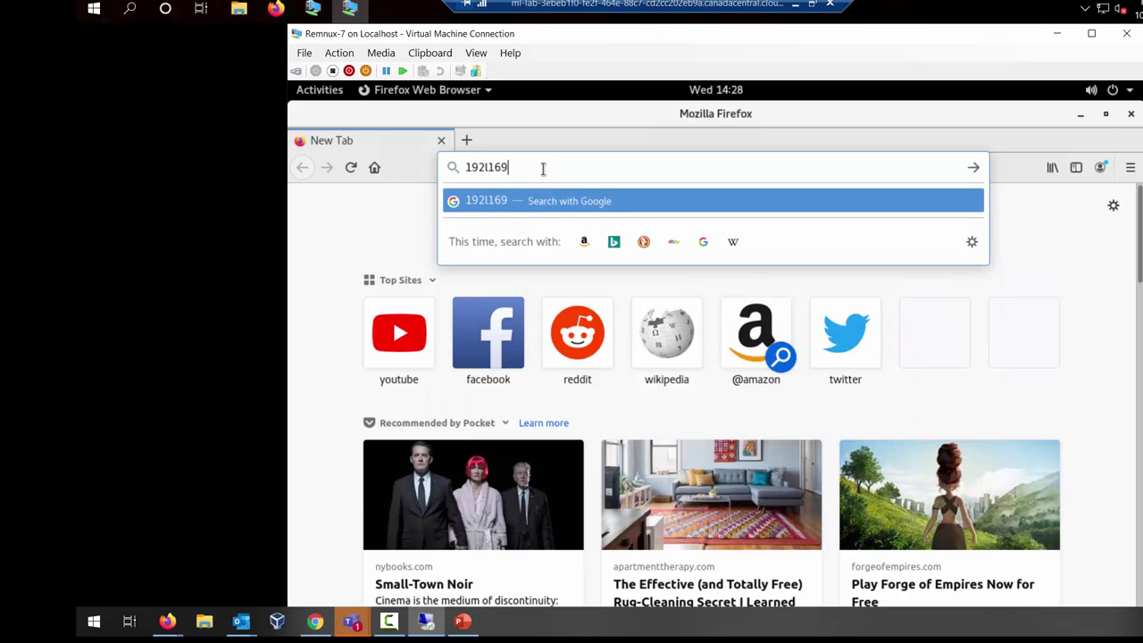
{"action": "key", "text": "BackSpace"}
{"action": "key", "text": "BackSpace"}
{"action": "key", "text": "BackSpace"}
{"action": "key", "text": "BackSpace"}
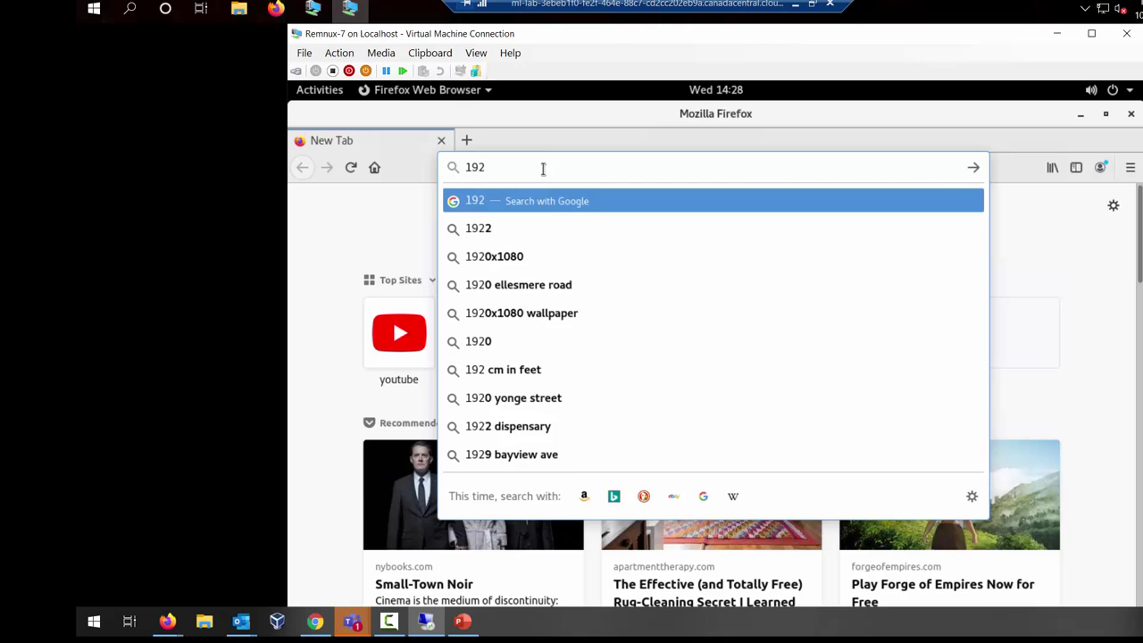
{"action": "type", "text": ".168"}
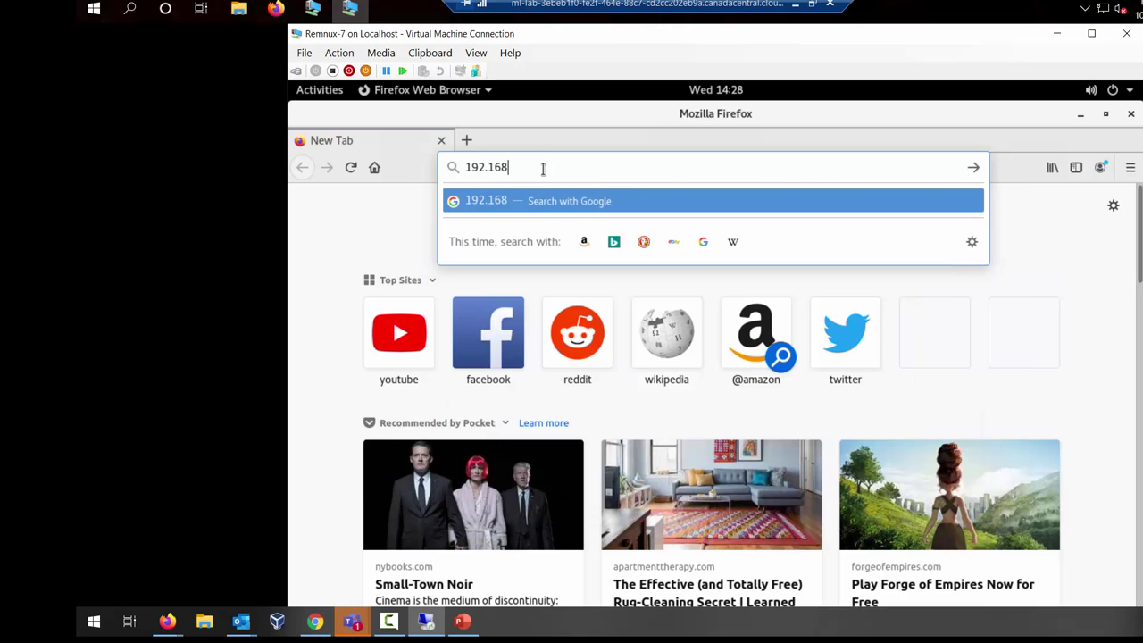
{"action": "type", "text": ".56.103:"}
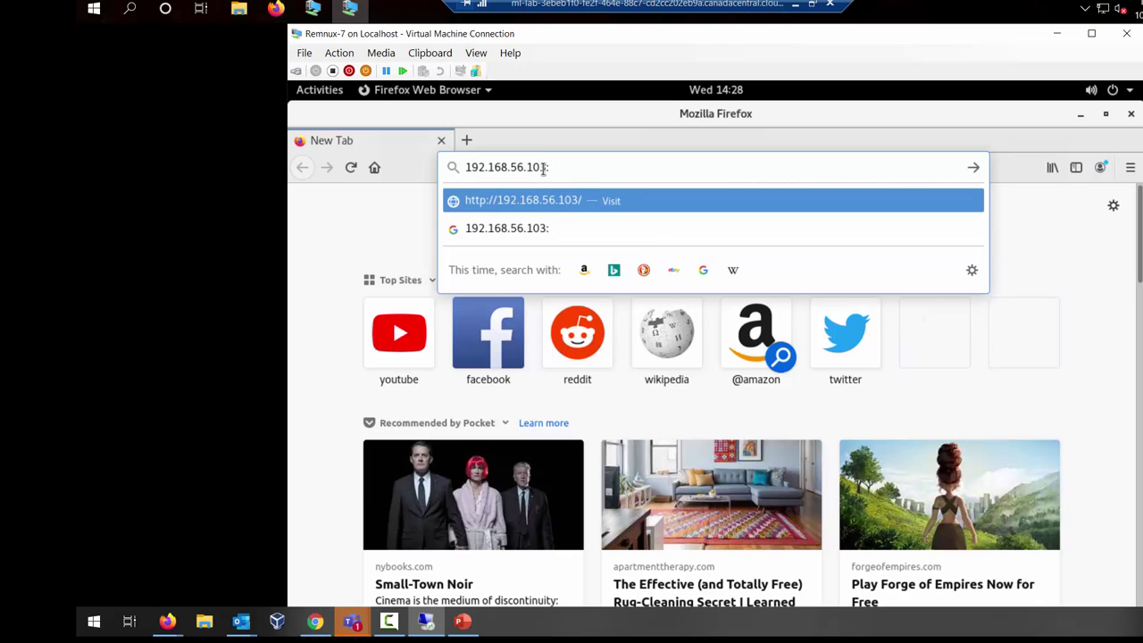
{"action": "type", "text": "8000"}
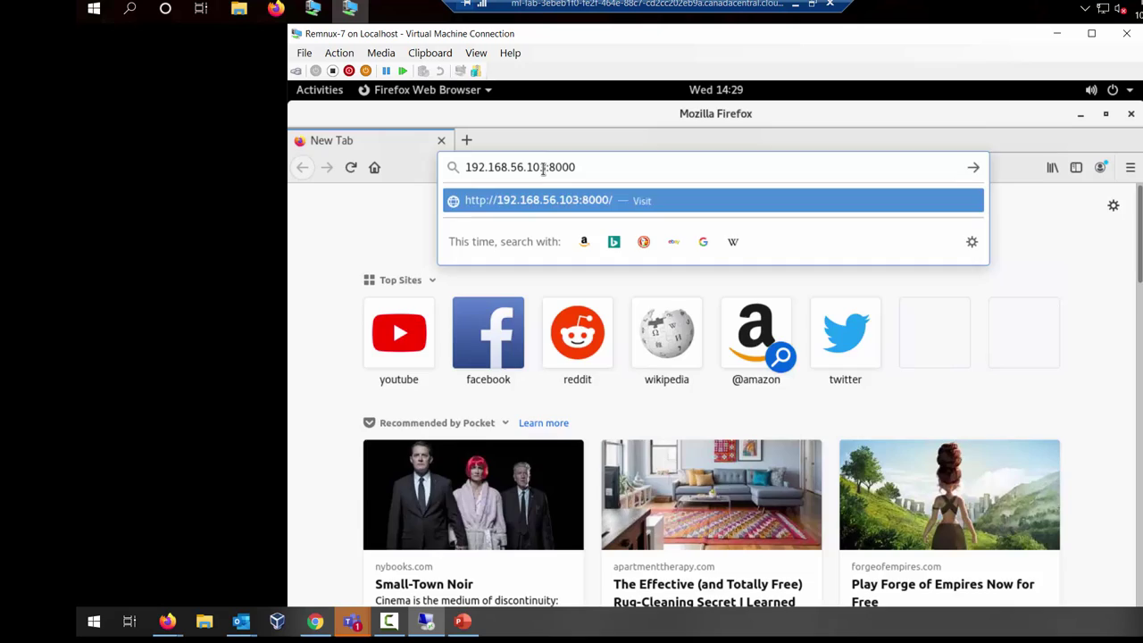
{"action": "key", "text": "Return"}
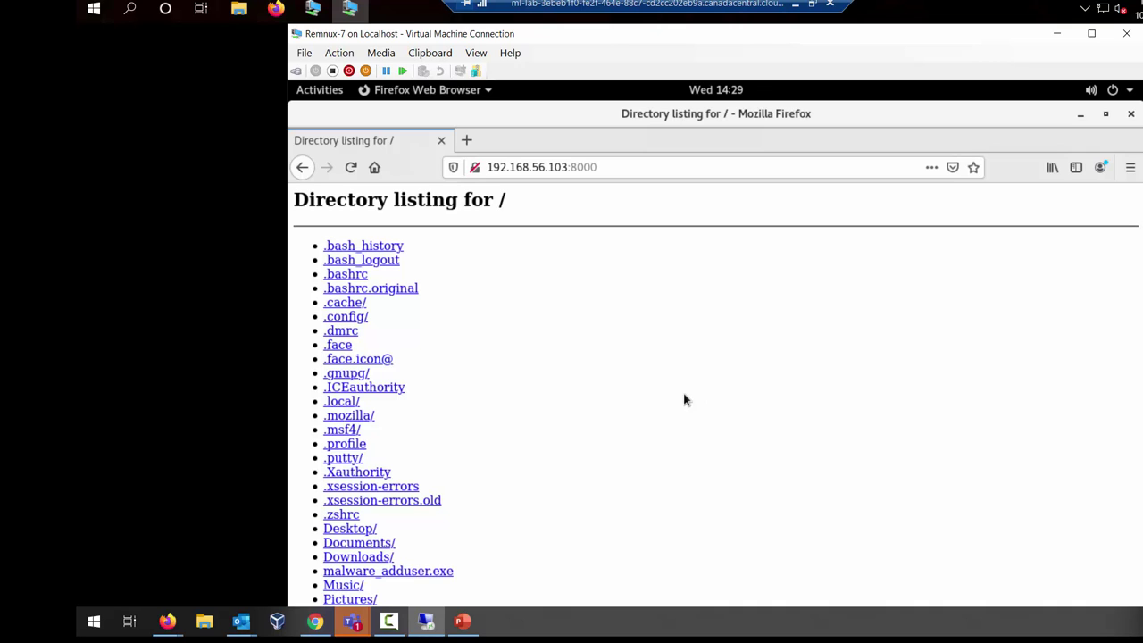
Step: Restore the full-screen lab remote session to a window and move the e-mail window aside
{"action": "left_click", "coordinate": [1104, 34]}
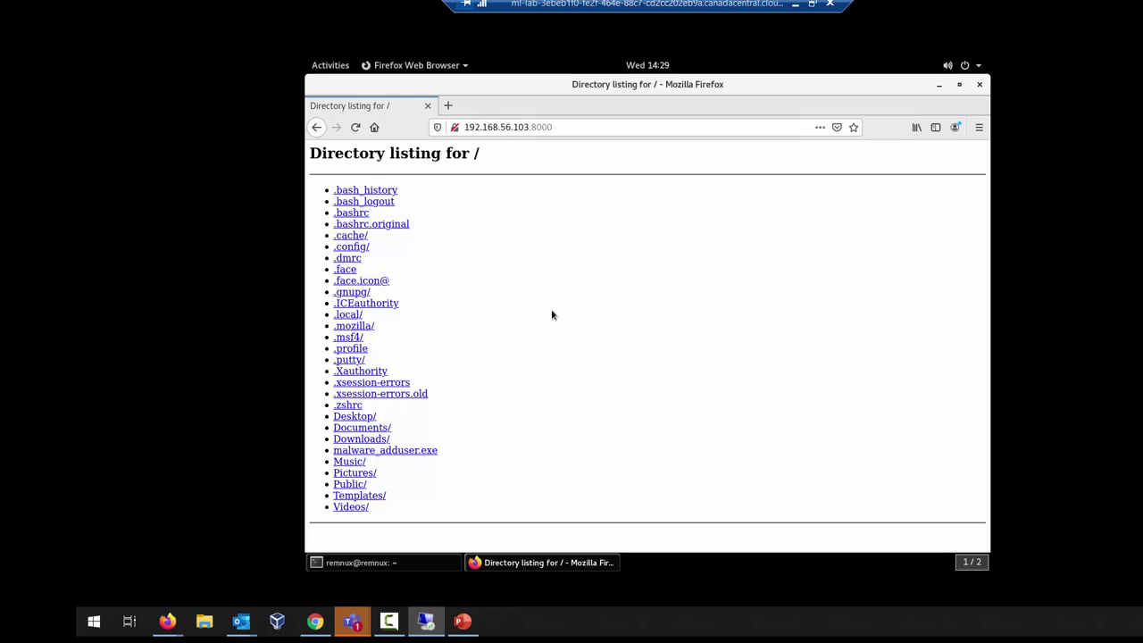
{"action": "key", "text": "alt+Tab"}
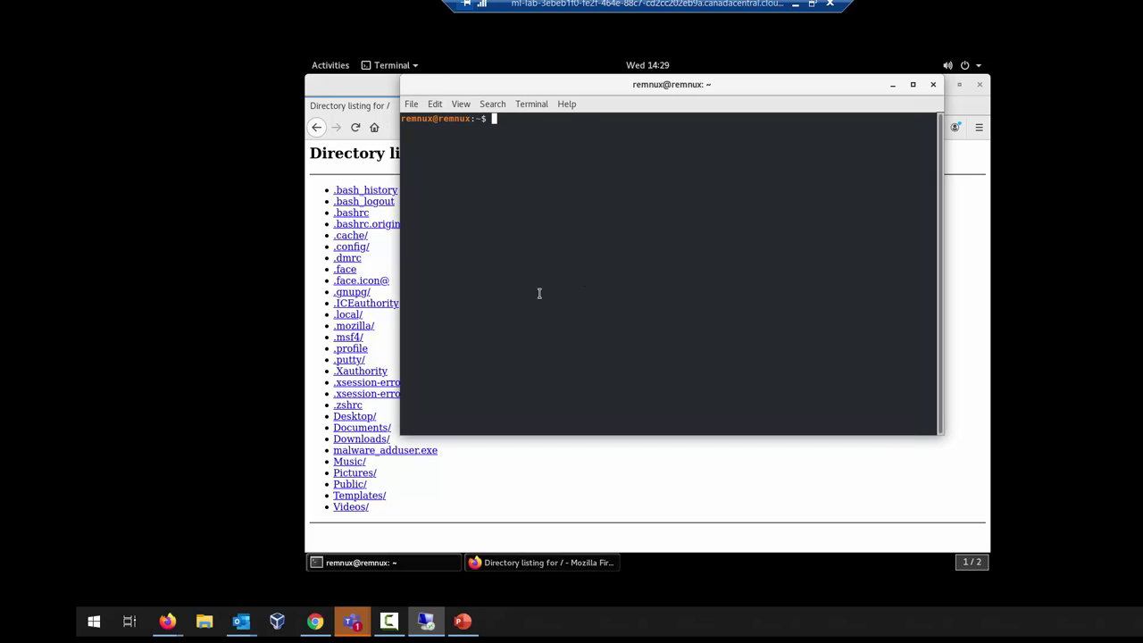
{"action": "key", "text": "alt+Tab"}
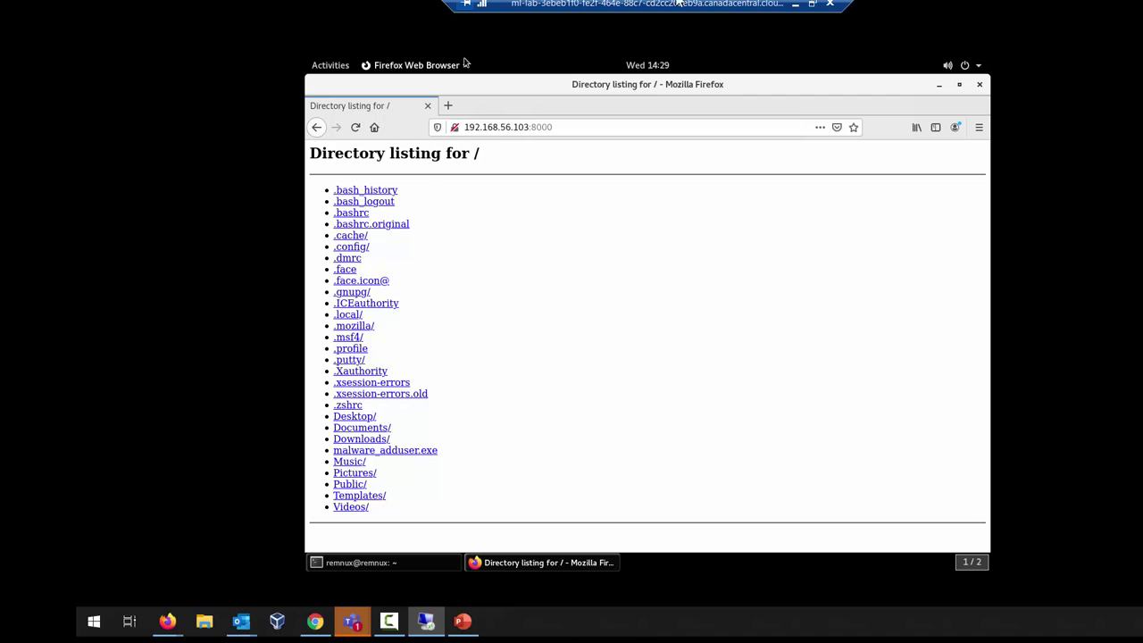
{"action": "left_click", "coordinate": [812, 4]}
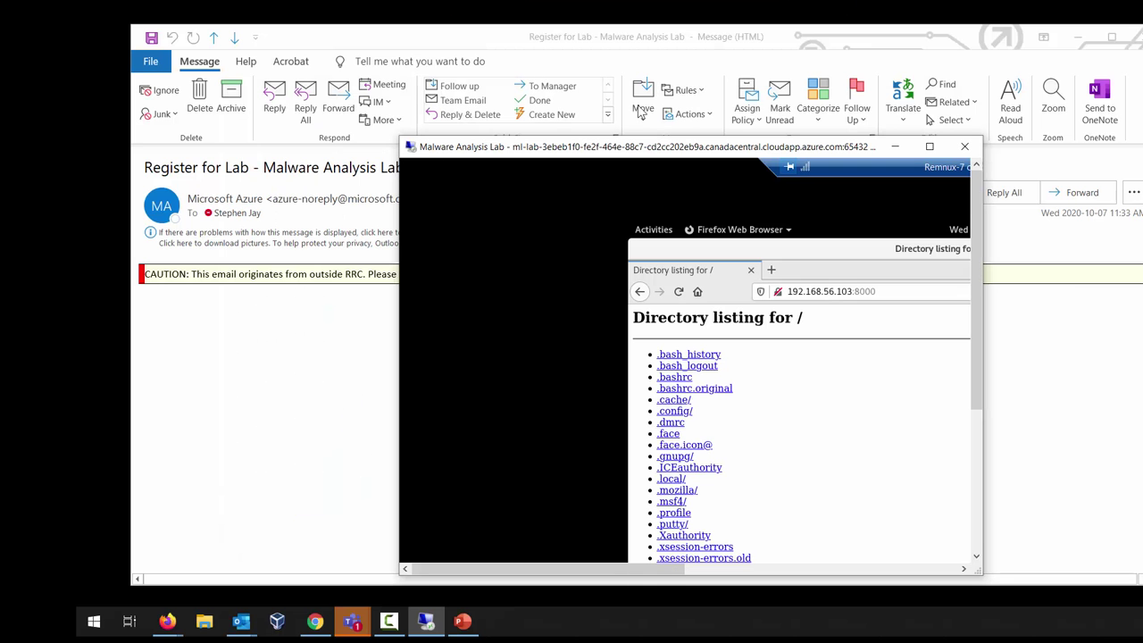
{"action": "left_click", "coordinate": [1077, 36]}
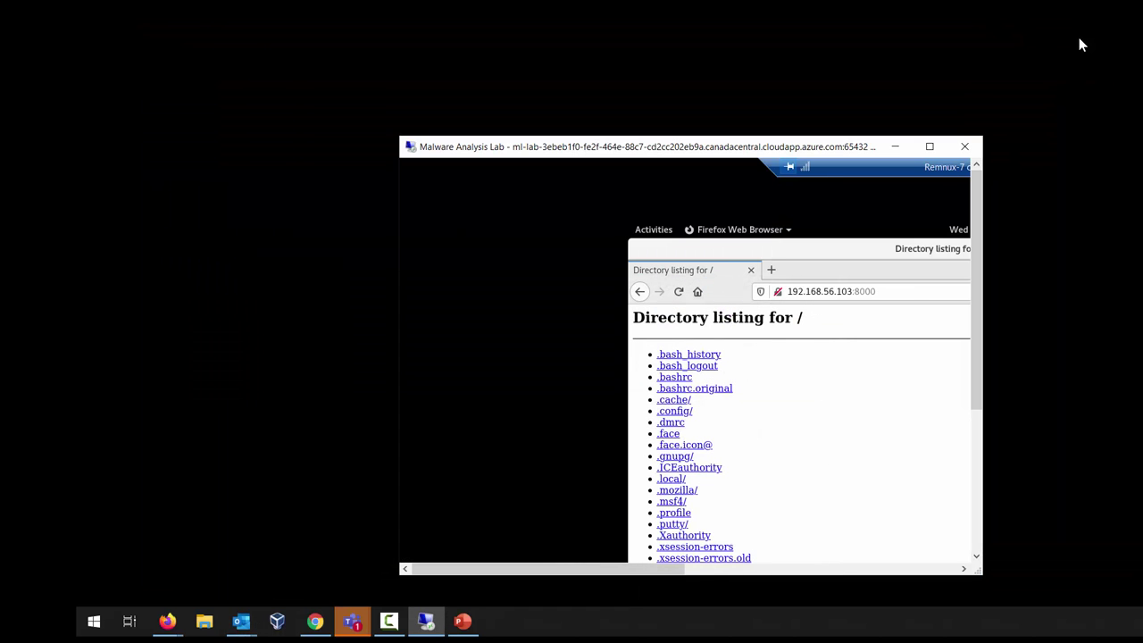
Step: Shrink the lab session window and drag it up and to the left
{"action": "mouse_move", "coordinate": [757, 7]}
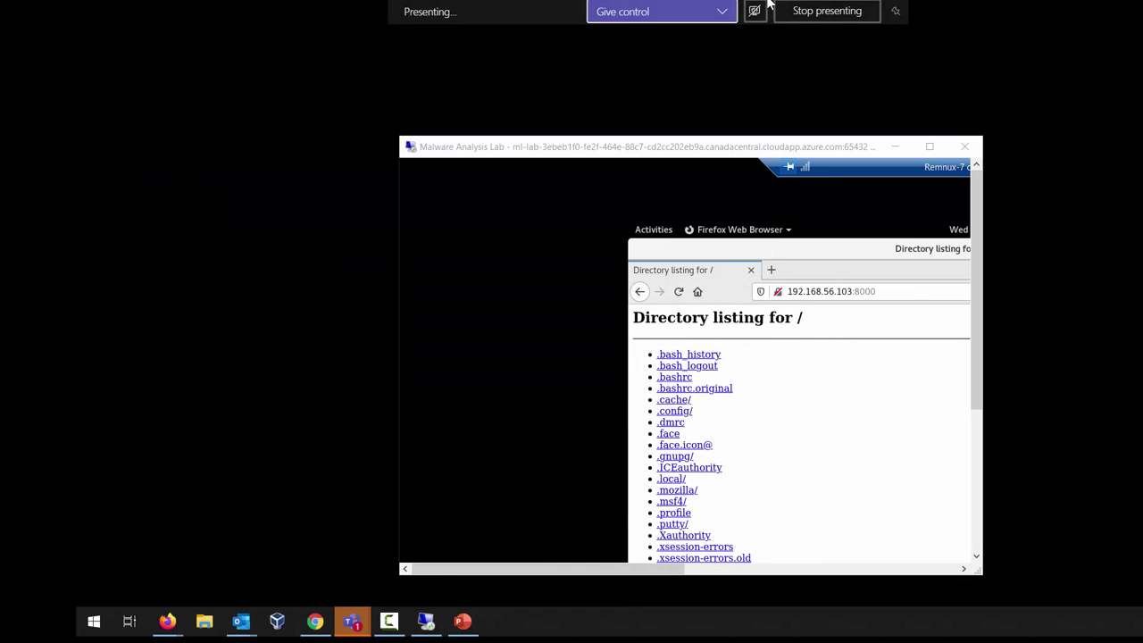
{"action": "left_click", "coordinate": [929, 147]}
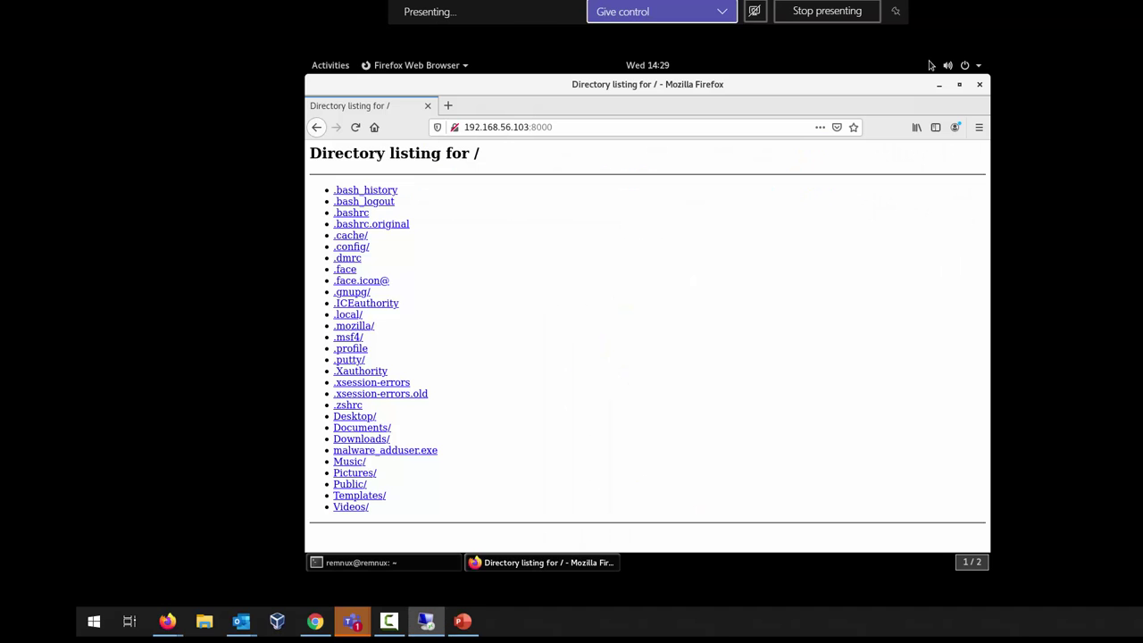
{"action": "left_click", "coordinate": [426, 621]}
{"action": "left_click", "coordinate": [426, 621]}
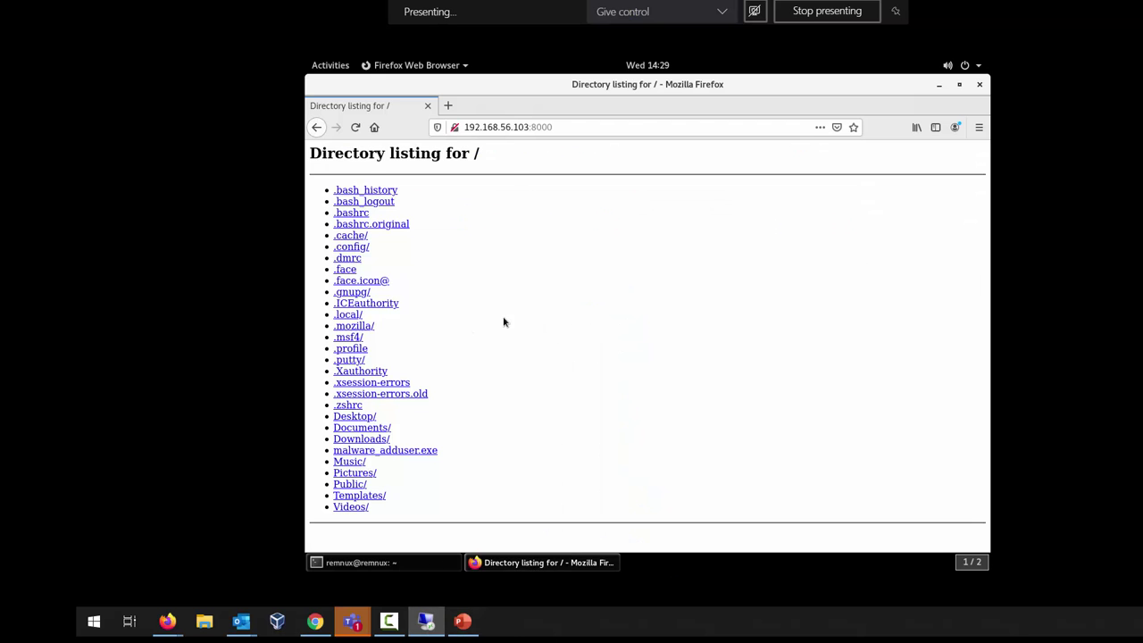
{"action": "mouse_move", "coordinate": [795, 49]}
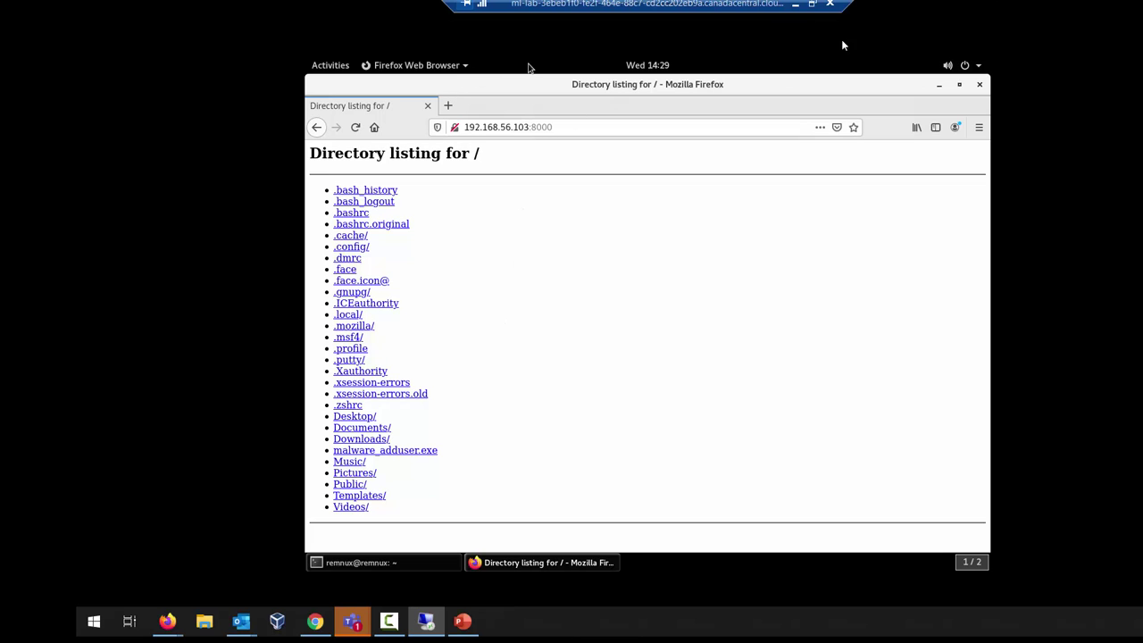
{"action": "left_click", "coordinate": [817, 4]}
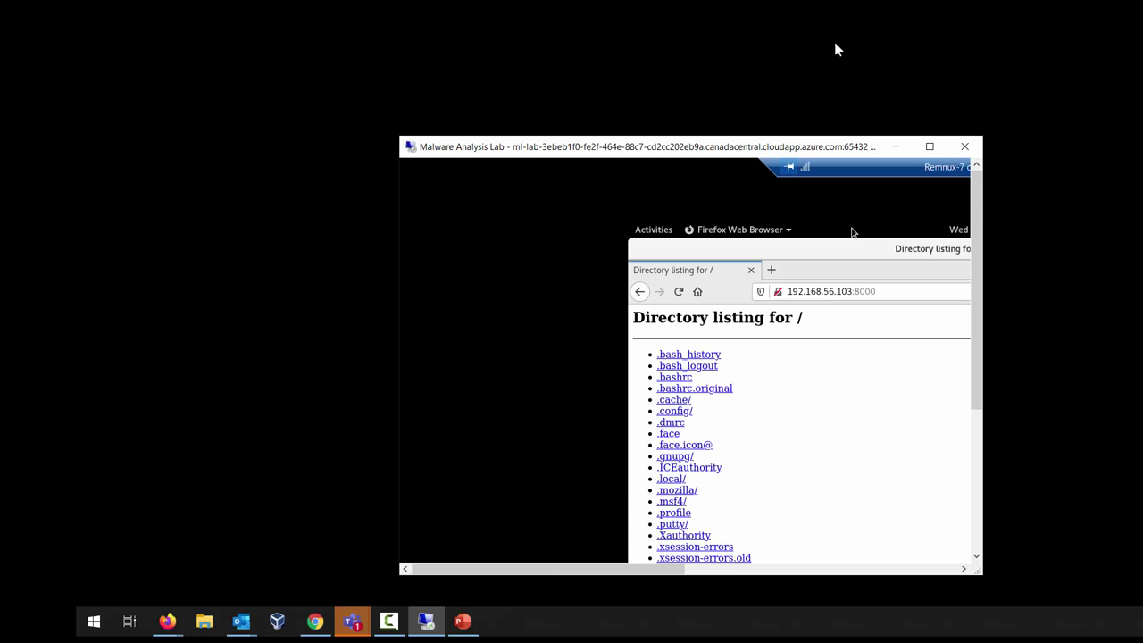
{"action": "mouse_move", "coordinate": [844, 7]}
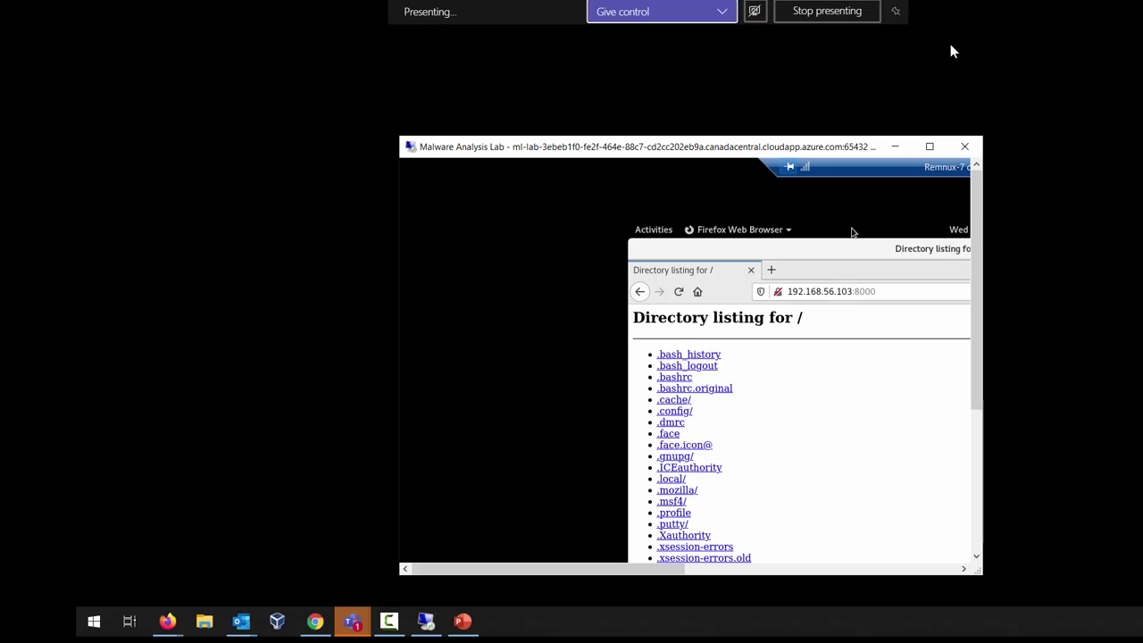
{"action": "left_click_drag", "start_coordinate": [705, 149], "coordinate": [654, 89]}
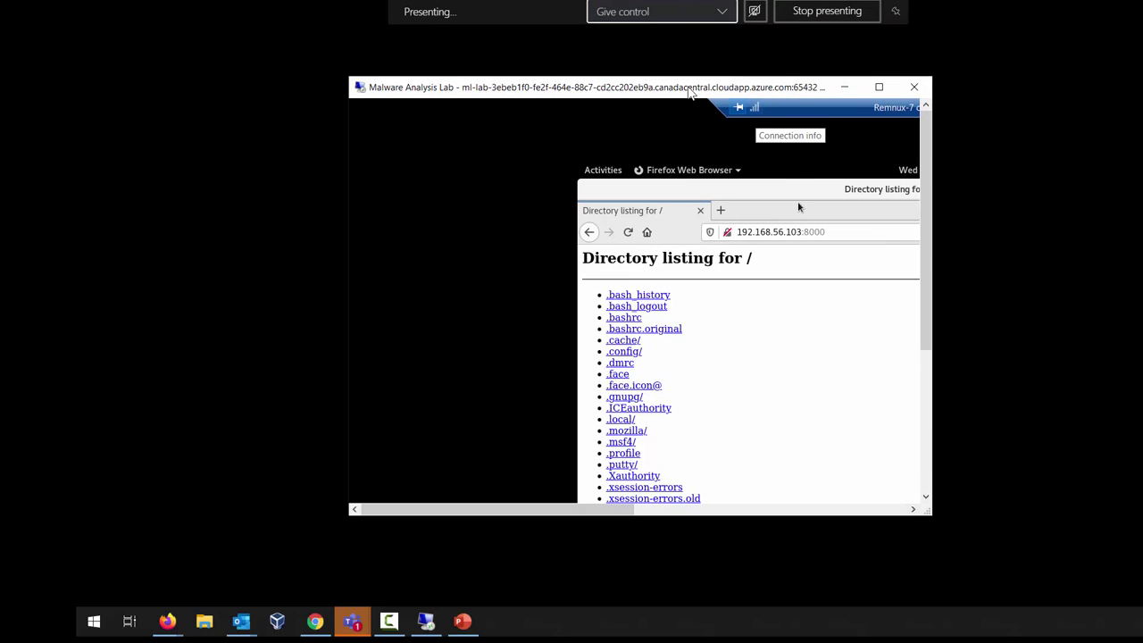
Step: Minimize the lab remote-desktop window to reveal the REMnux Firefox listing
{"action": "left_click", "coordinate": [844, 87]}
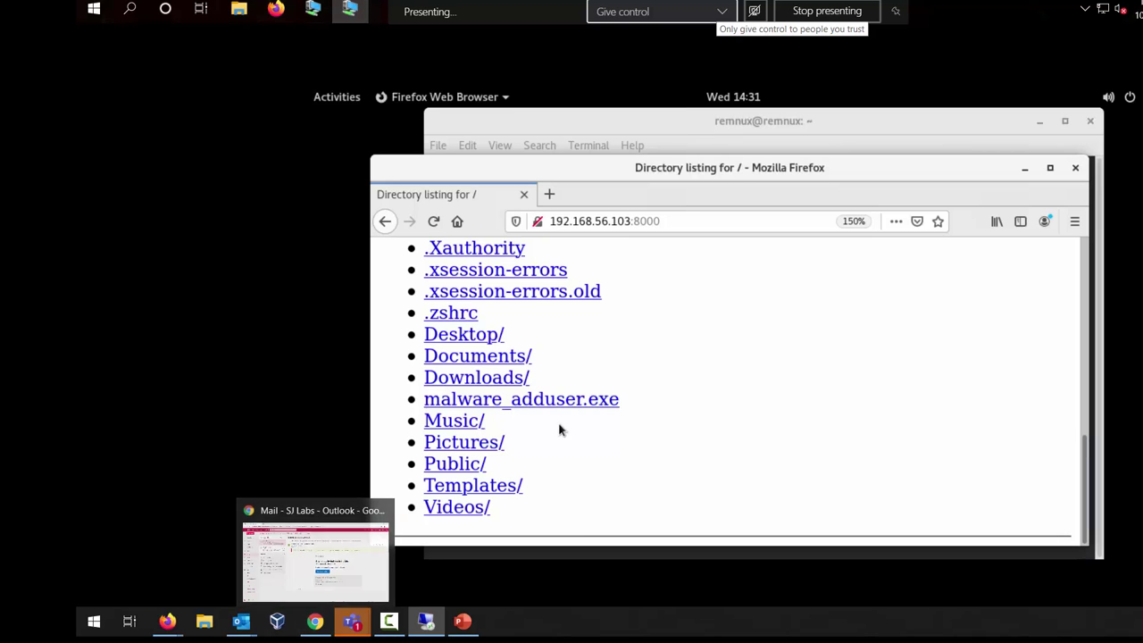
Step: Save malware_adduser.exe via Save Link As into Home > adduser, then close Firefox
{"action": "right_click", "coordinate": [579, 402]}
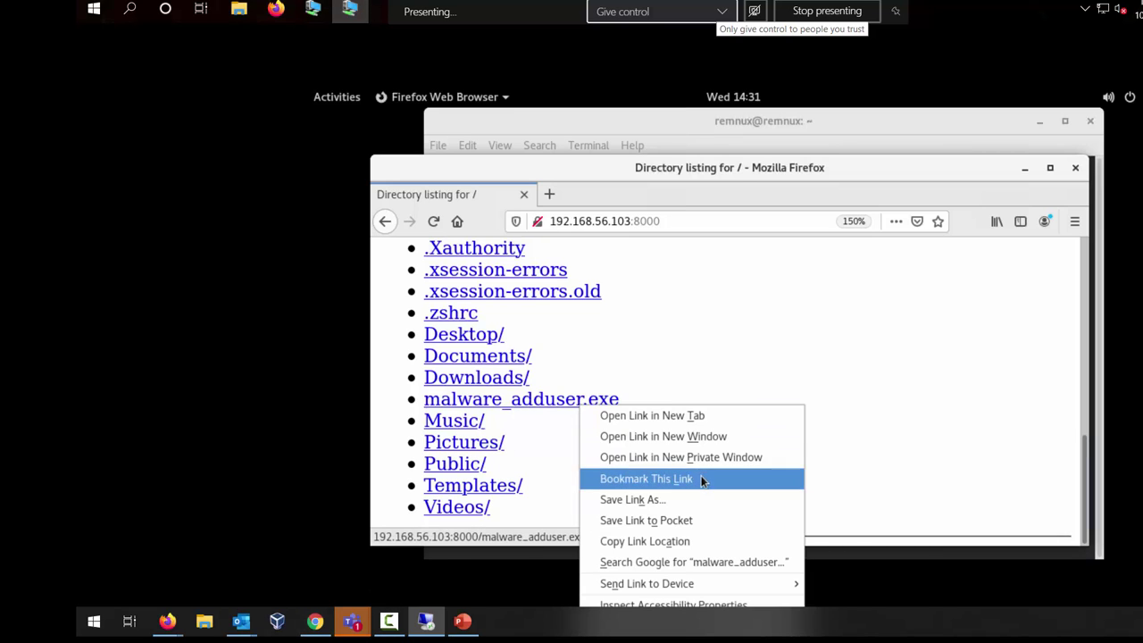
{"action": "left_click", "coordinate": [700, 500]}
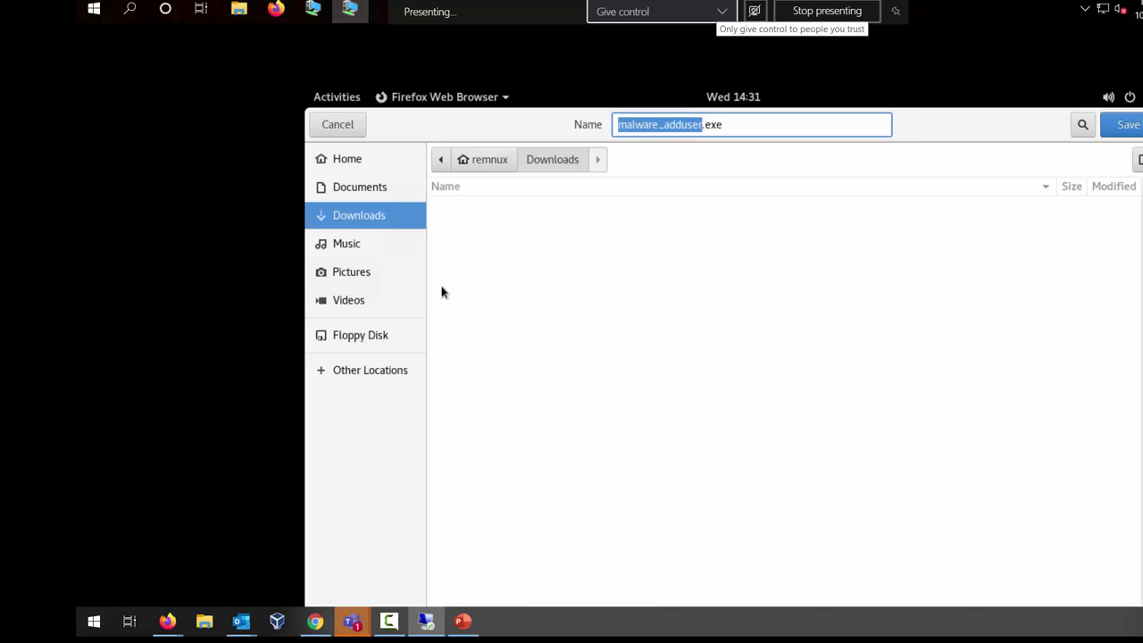
{"action": "left_click", "coordinate": [349, 163]}
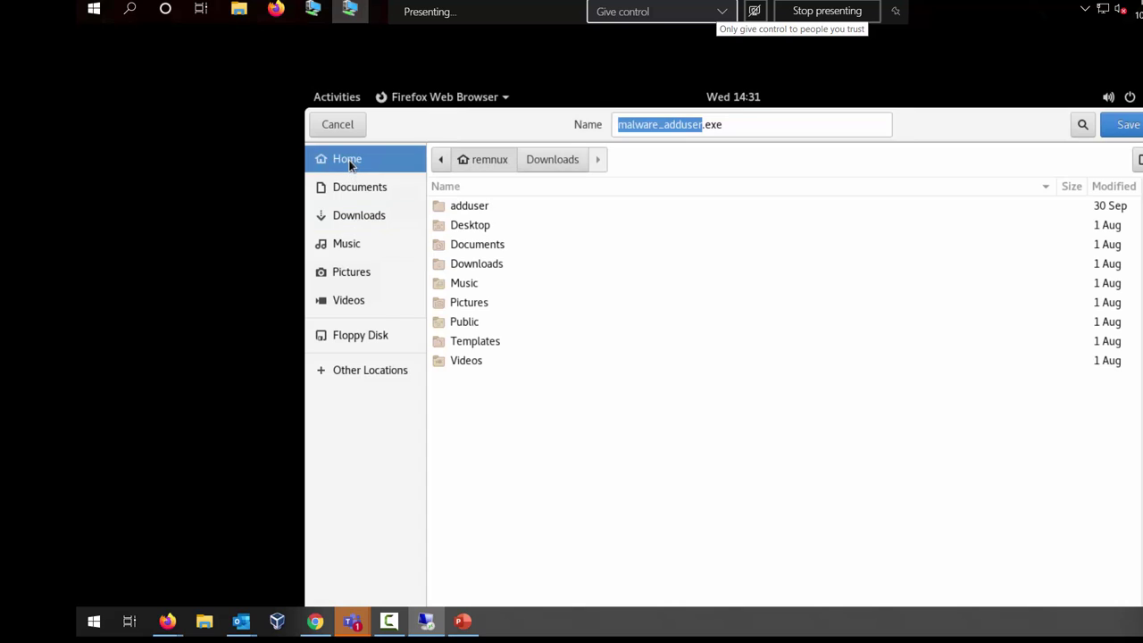
{"action": "double_click", "coordinate": [479, 204]}
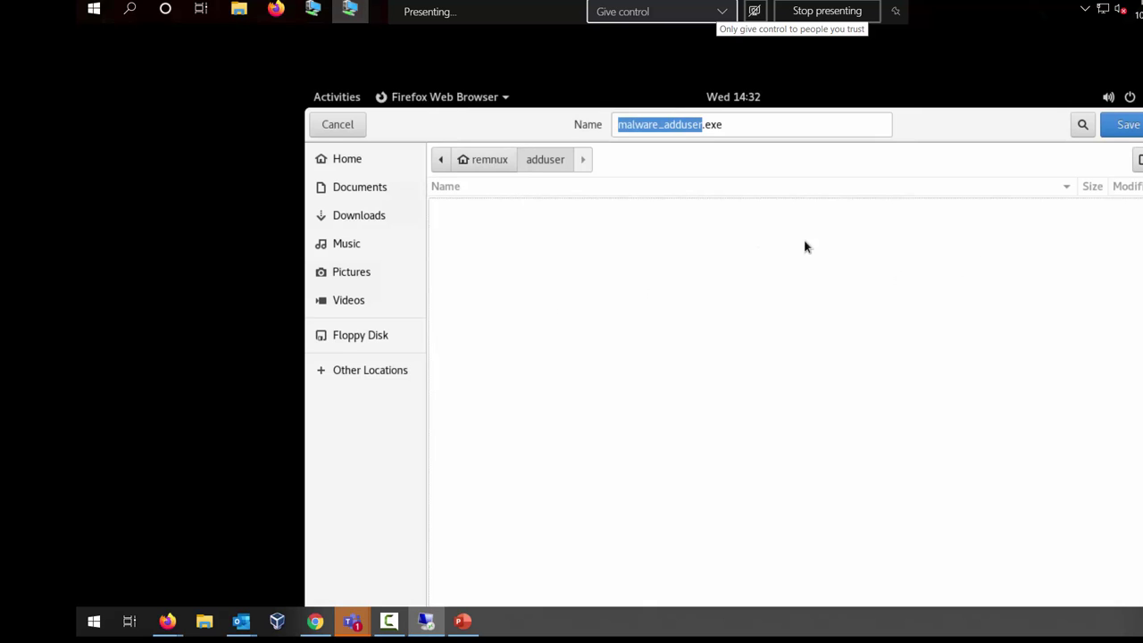
{"action": "left_click", "coordinate": [1126, 128]}
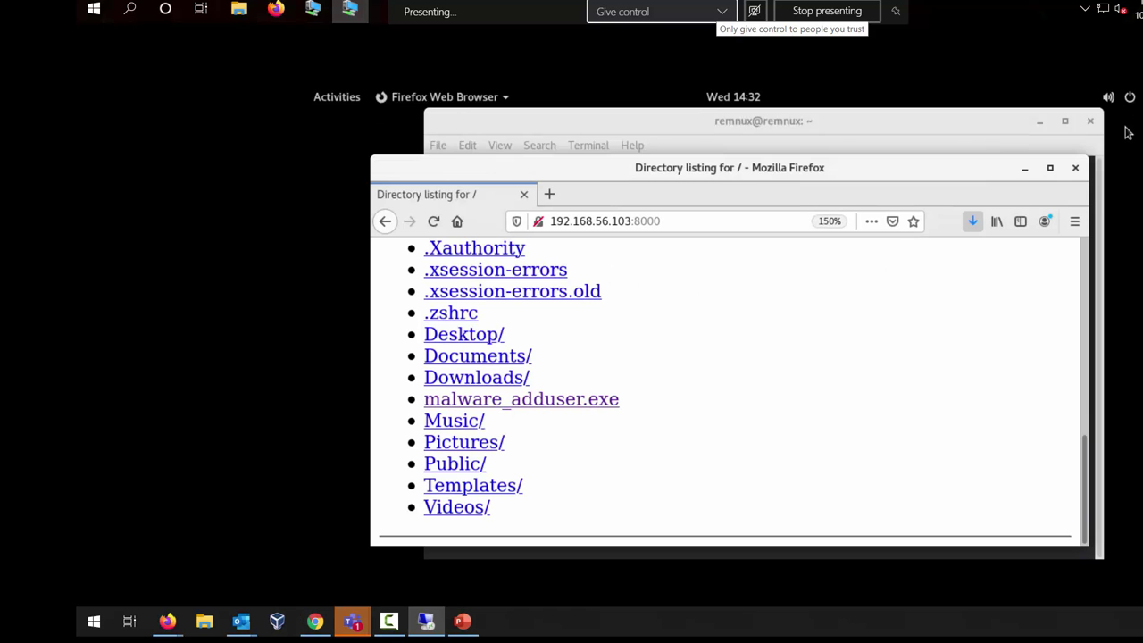
{"action": "left_click", "coordinate": [1077, 170]}
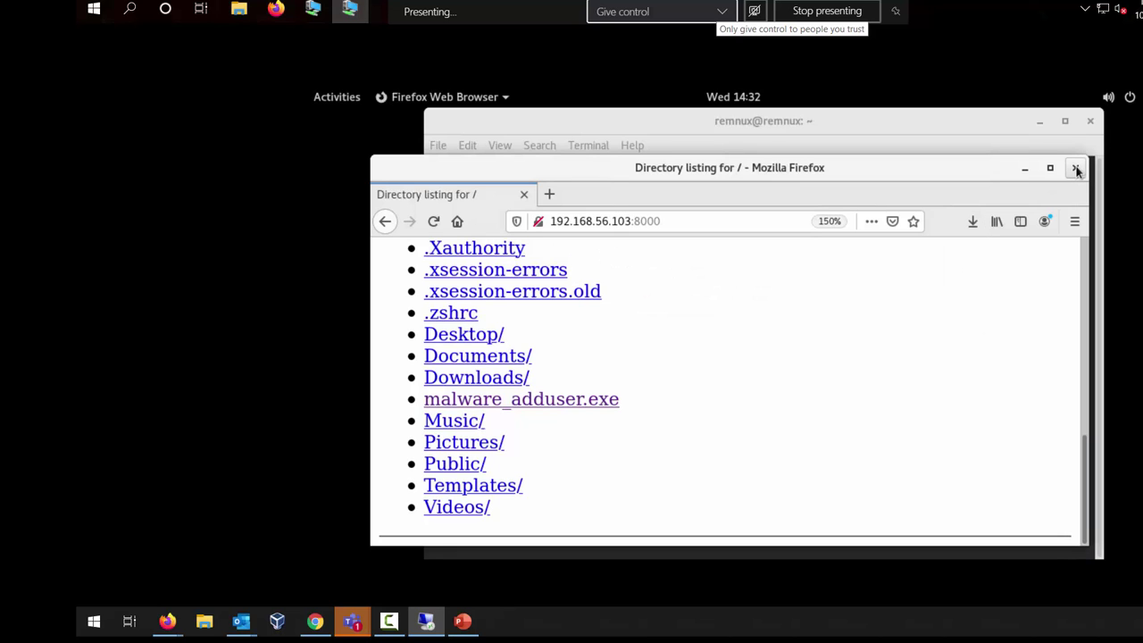
{"action": "left_click", "coordinate": [1077, 170]}
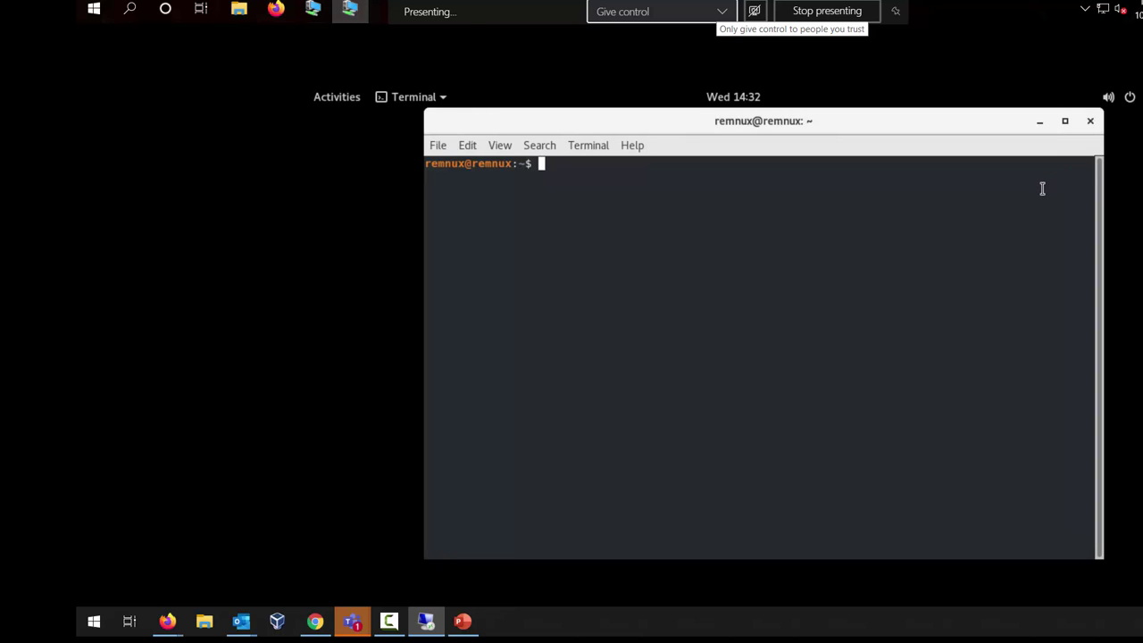
Step: Enlarge the terminal text, cd into adduser, run ls, and run strings malware_adduser.exe
{"action": "key", "text": "ctrl+plus"}
{"action": "key", "text": "ctrl+plus"}
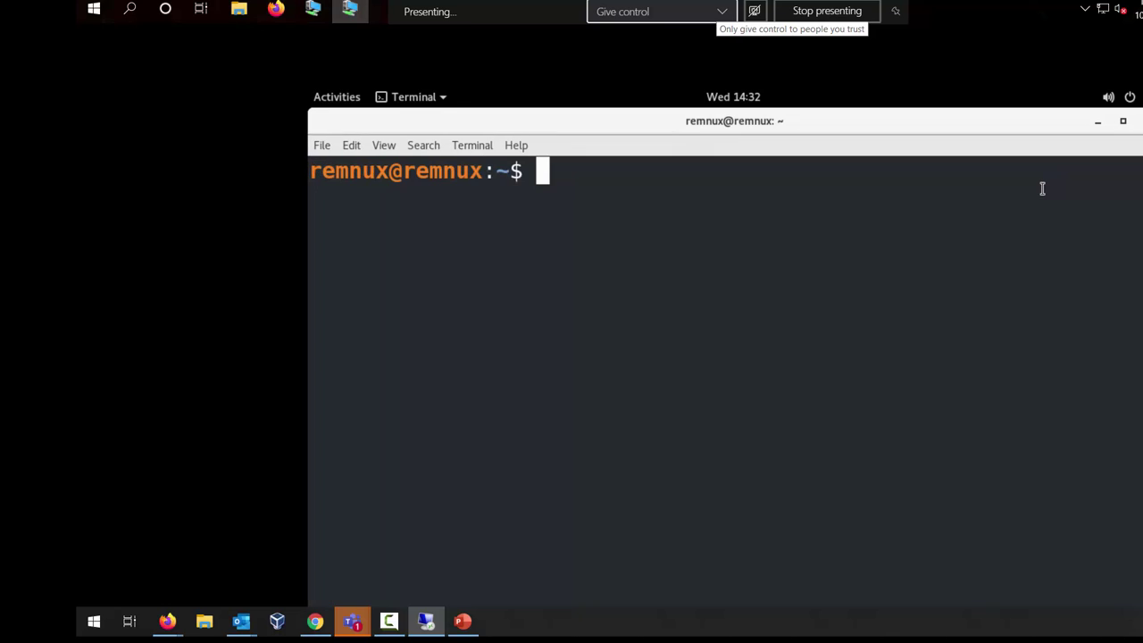
{"action": "type", "text": "cd adduser/"}
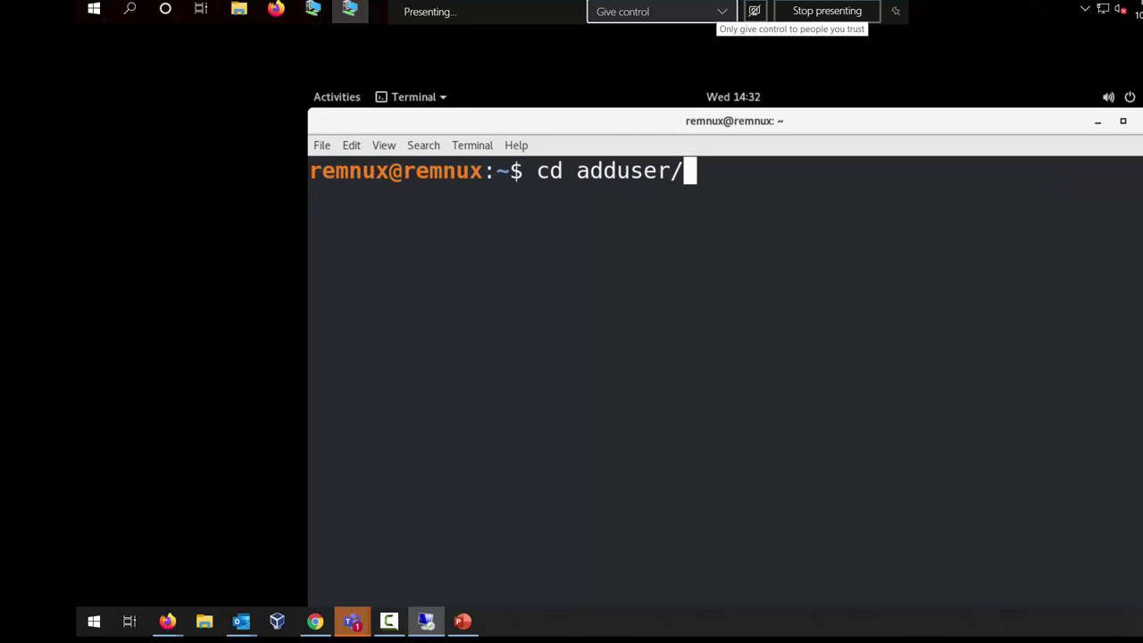
{"action": "key", "text": "Return"}
{"action": "type", "text": "ls"}
{"action": "key", "text": "Return"}
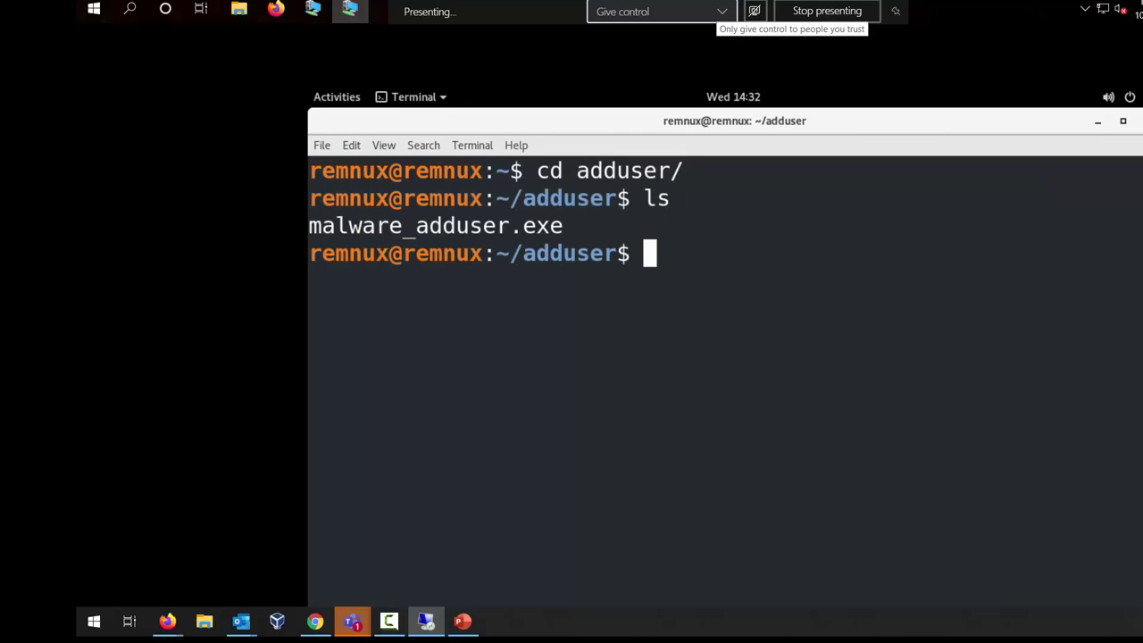
{"action": "type", "text": "strings "}
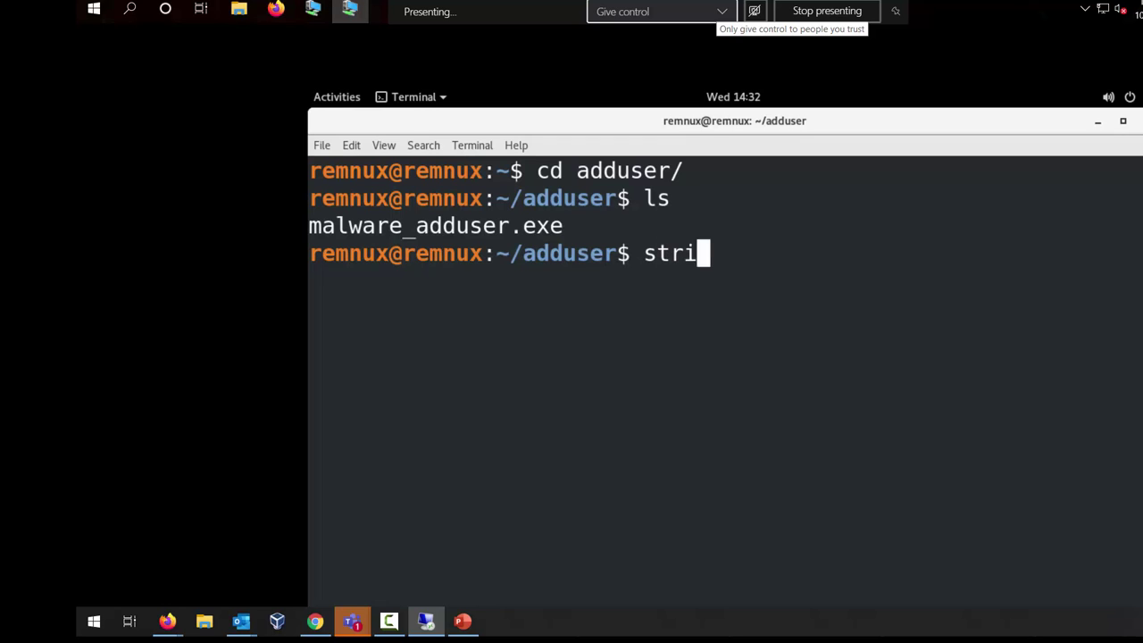
{"action": "type", "text": "malware_adduser.exe"}
{"action": "key", "text": "Return"}
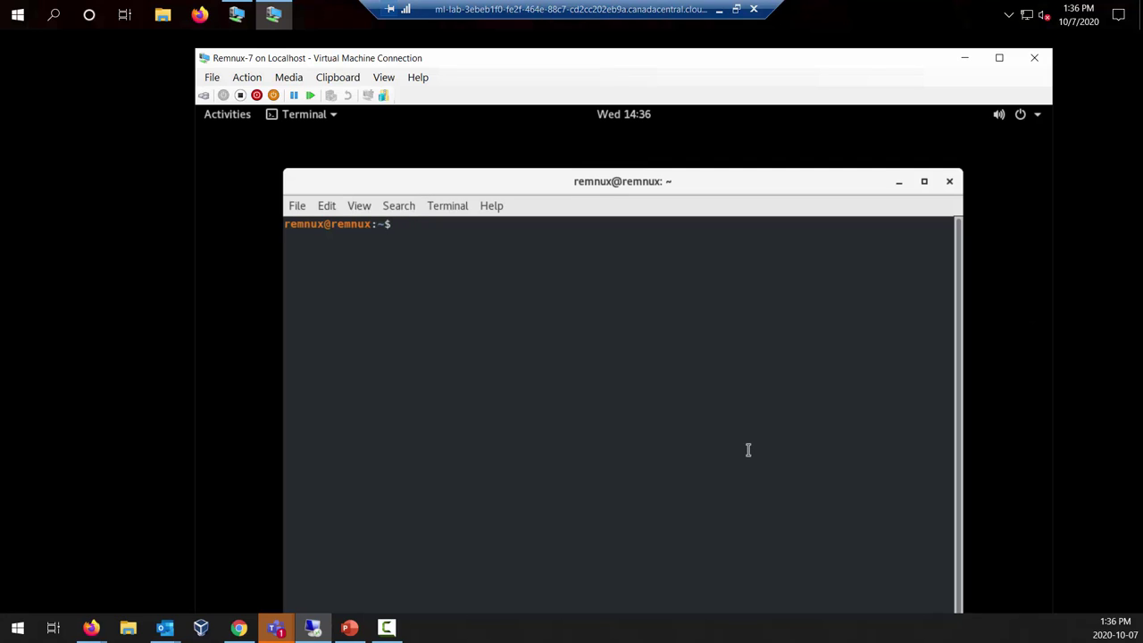
Step: Close the REMnux terminal with the exit command
{"action": "type", "text": "exitg"}
{"action": "key", "text": "BackSpace"}
{"action": "key", "text": "BackSpace"}
{"action": "key", "text": "BackSpace"}
{"action": "key", "text": "BackSpace"}
{"action": "key", "text": "BackSpace"}
{"action": "key", "text": "ctrl+plus"}
{"action": "key", "text": "ctrl+plus"}
{"action": "key", "text": "ctrl+plus"}
{"action": "key", "text": "ctrl+plus"}
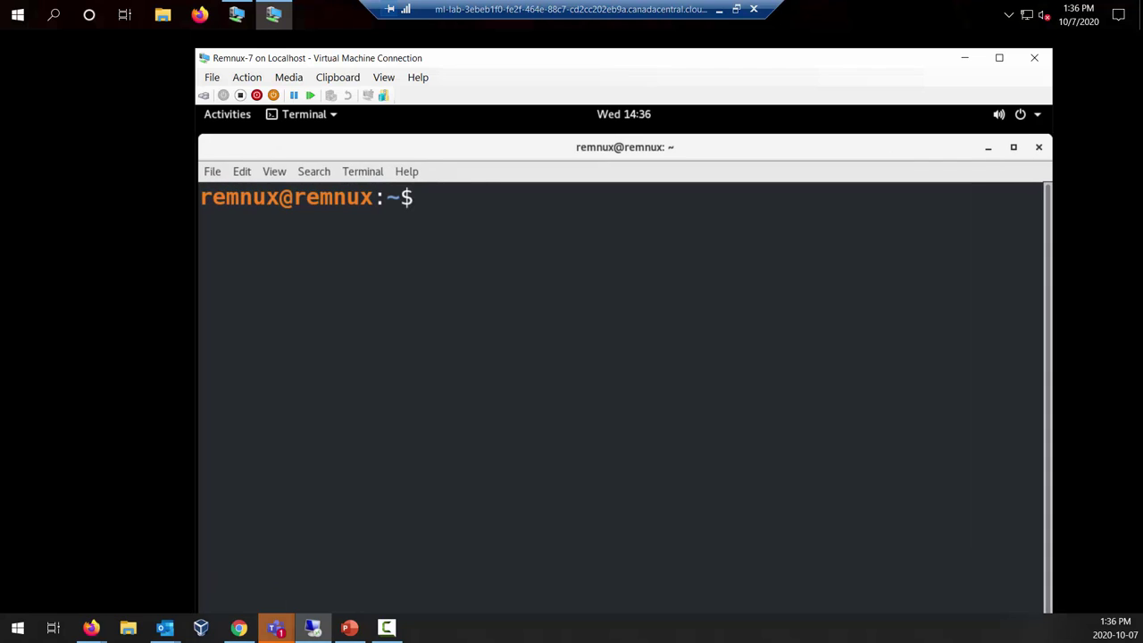
{"action": "type", "text": "exit"}
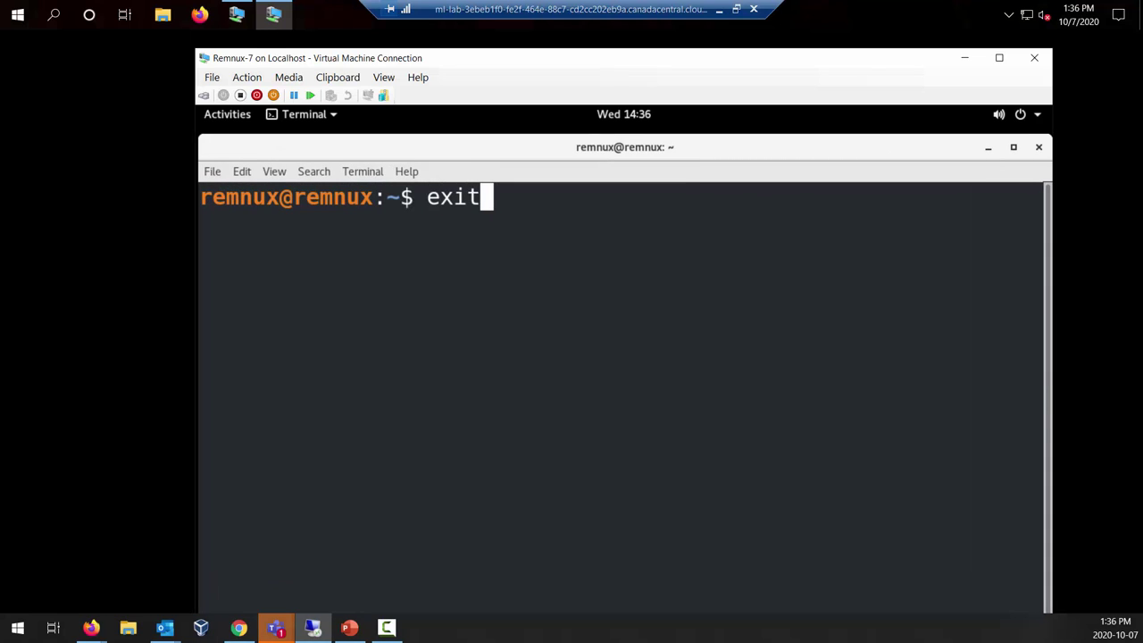
{"action": "key", "text": "Return"}
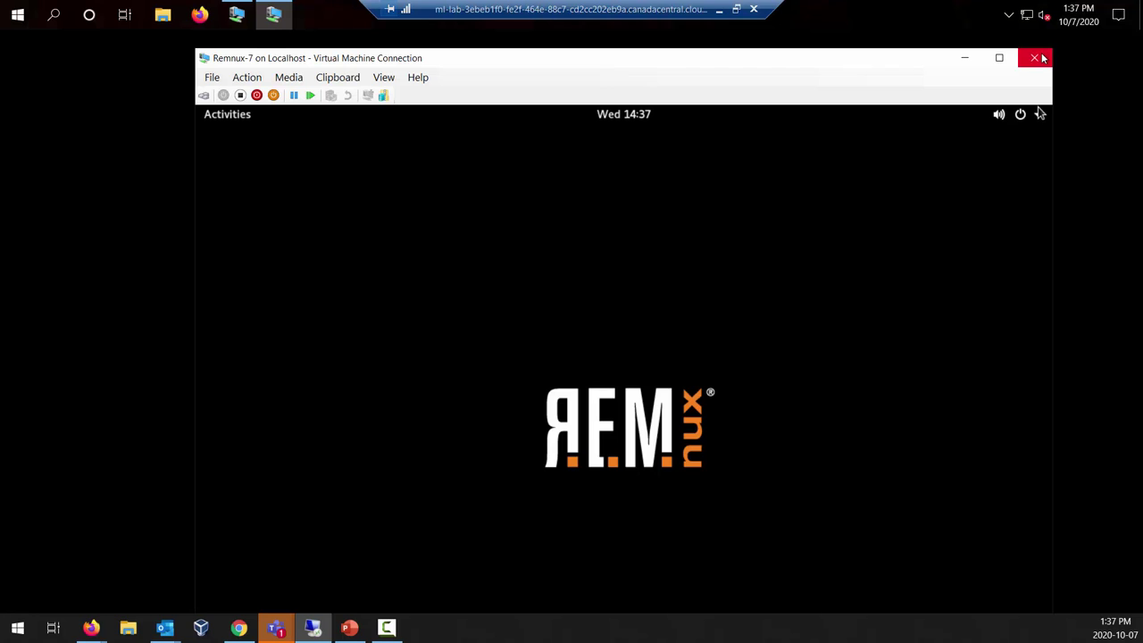
Step: Power off the Remnux-7 machine from the top-right system menu
{"action": "left_click", "coordinate": [1039, 116]}
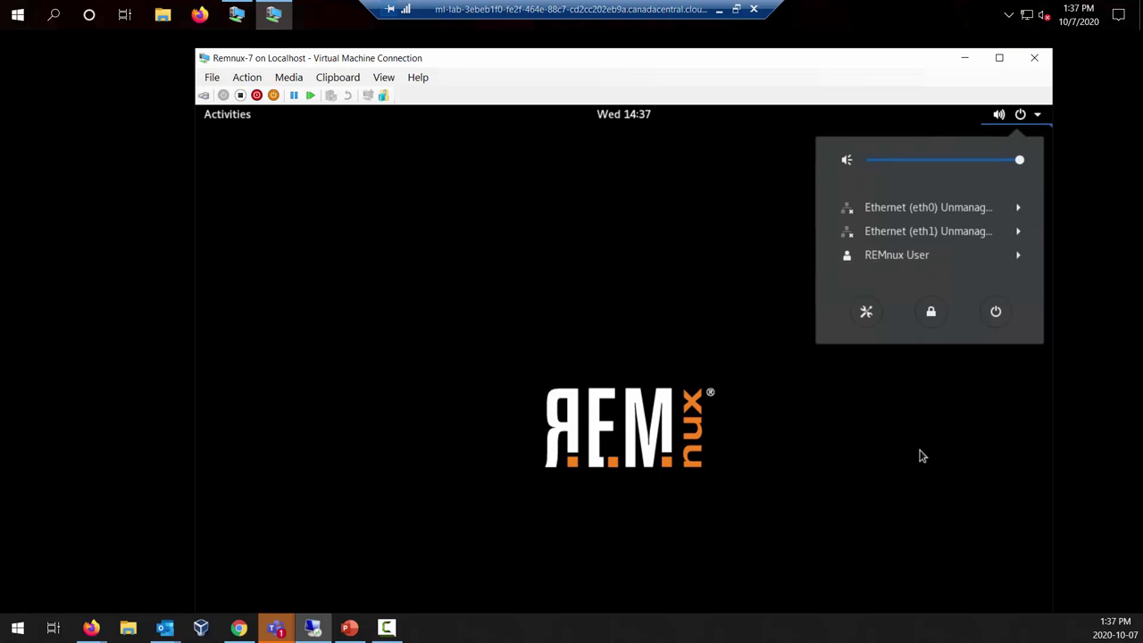
{"action": "left_click", "coordinate": [995, 312]}
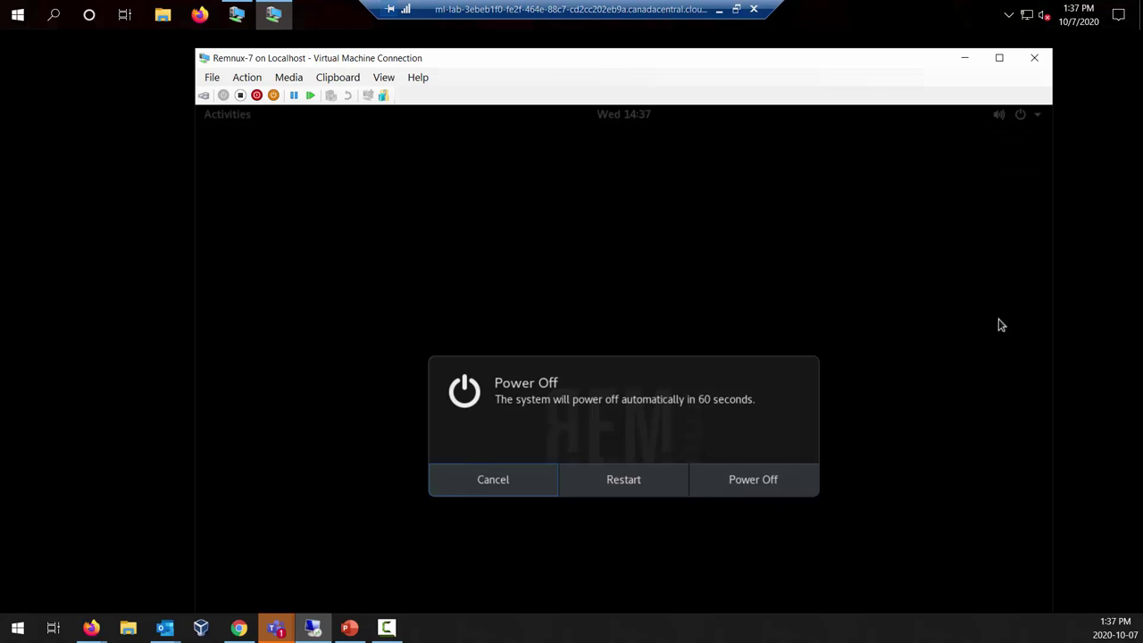
{"action": "left_click", "coordinate": [781, 479]}
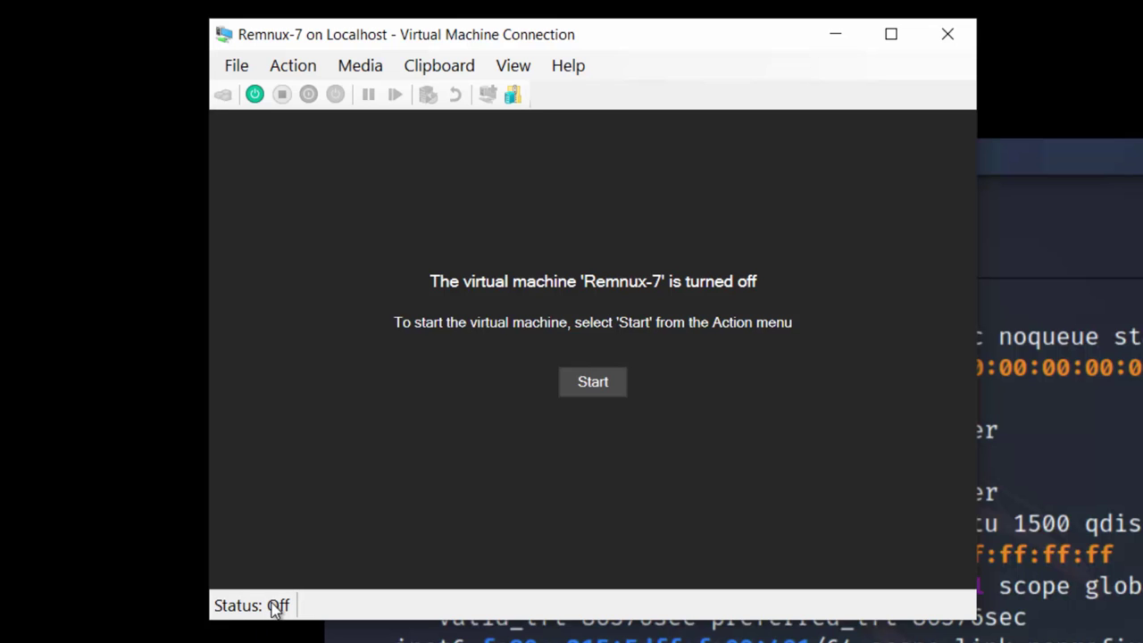
Step: Close the Remnux-7 connection window and clear the highlighted address in the Kali terminal
{"action": "left_click", "coordinate": [948, 34]}
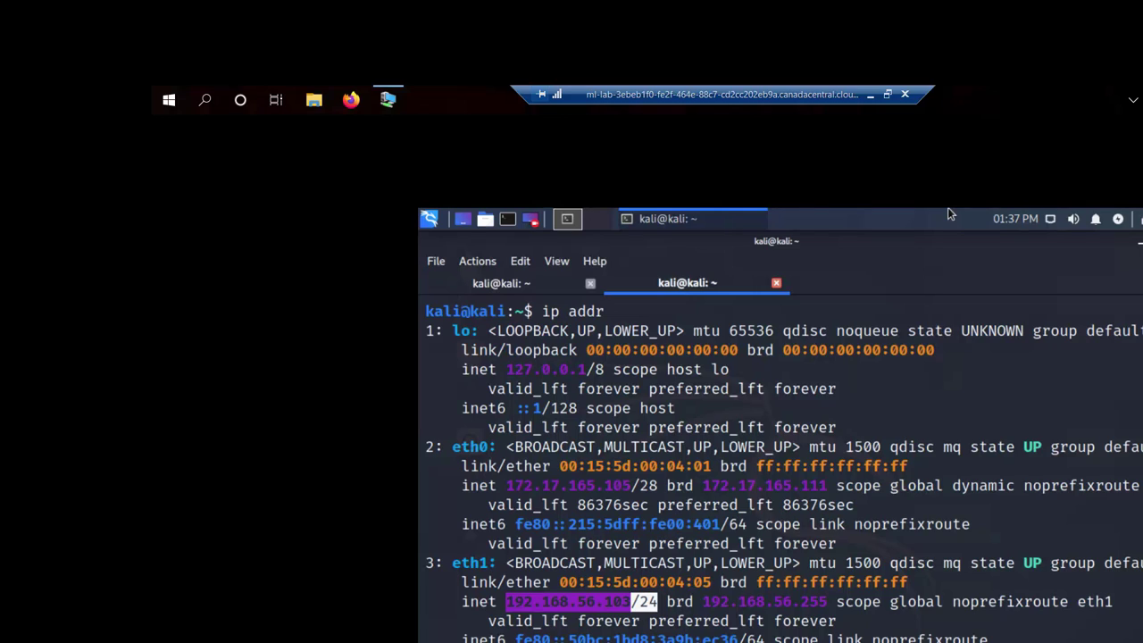
{"action": "left_click", "coordinate": [917, 359]}
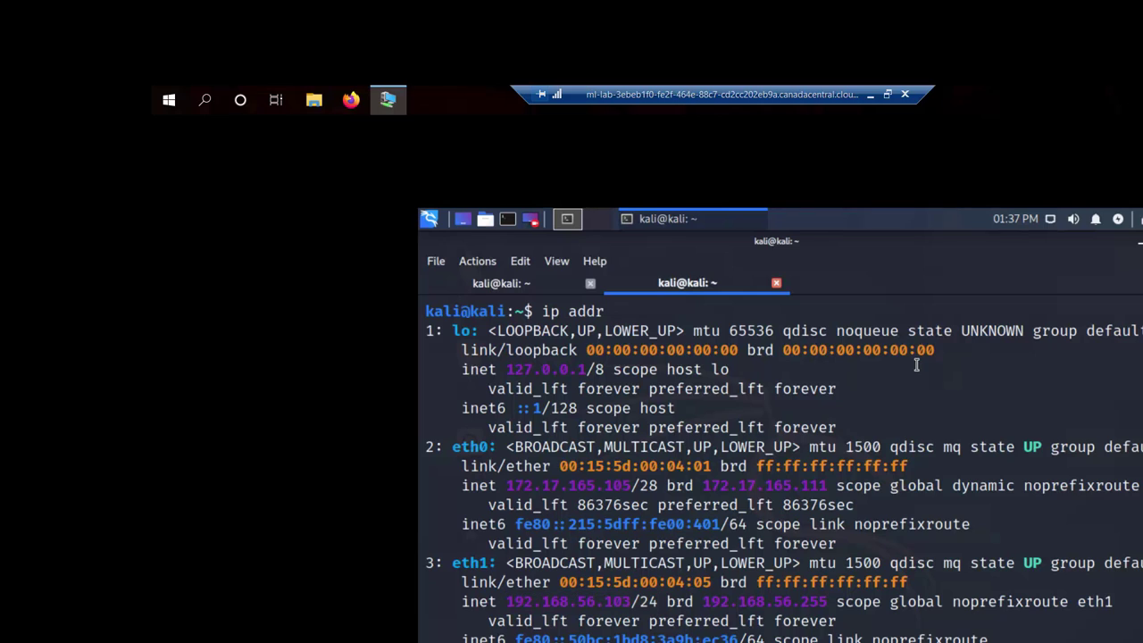
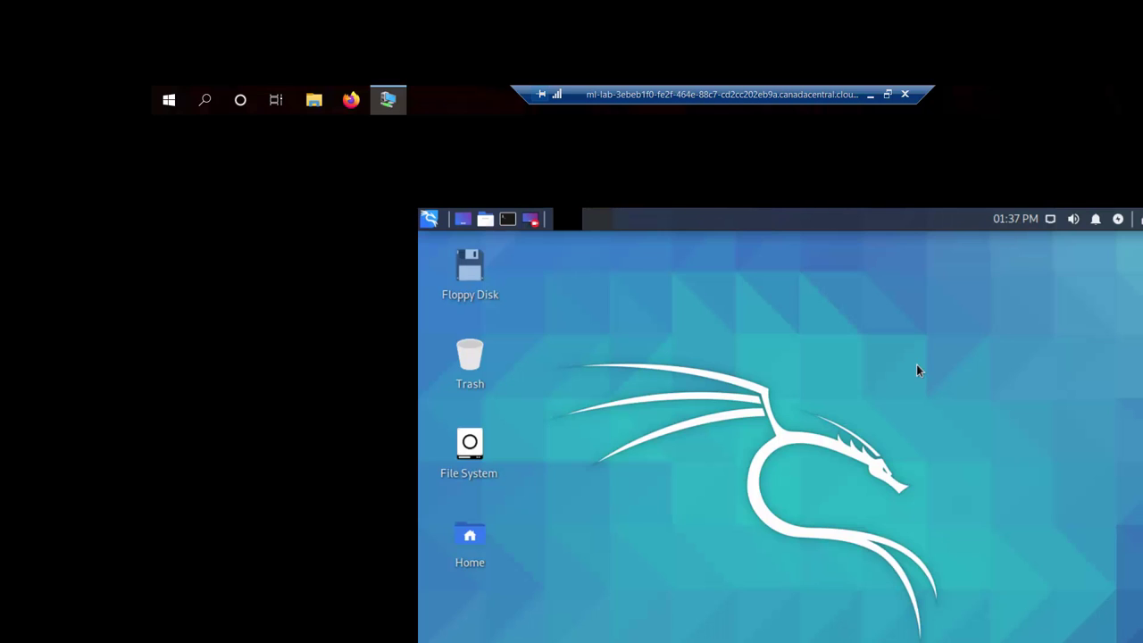
Step: Shut down the Kali guest from the Xfce log out dialog
{"action": "key", "text": "ctrl+alt+Delete"}
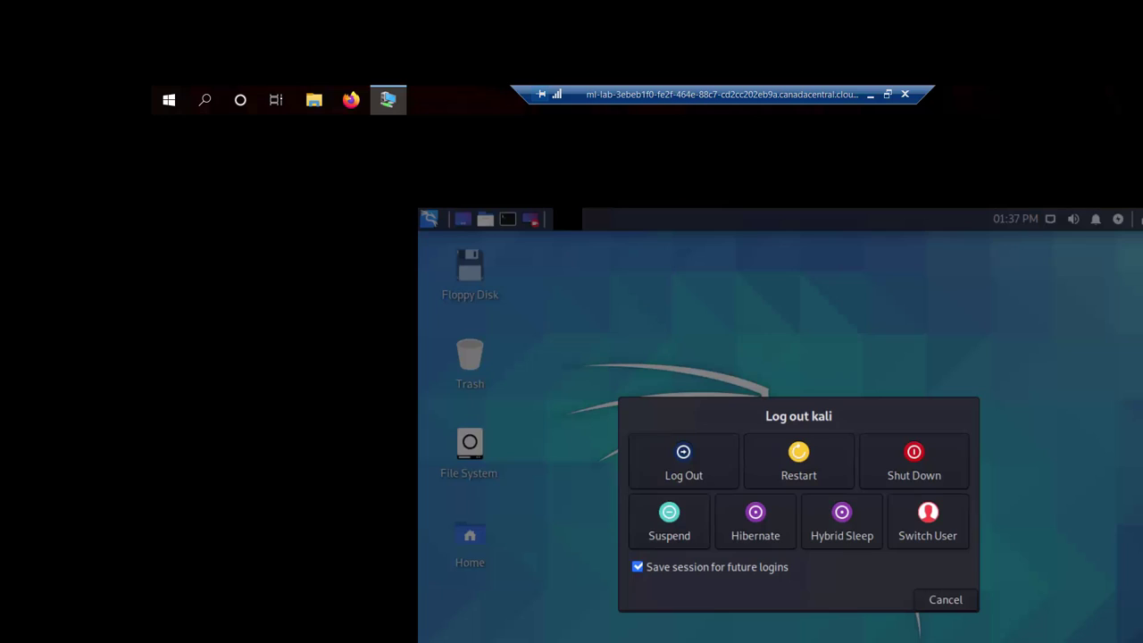
{"action": "left_click", "coordinate": [926, 485]}
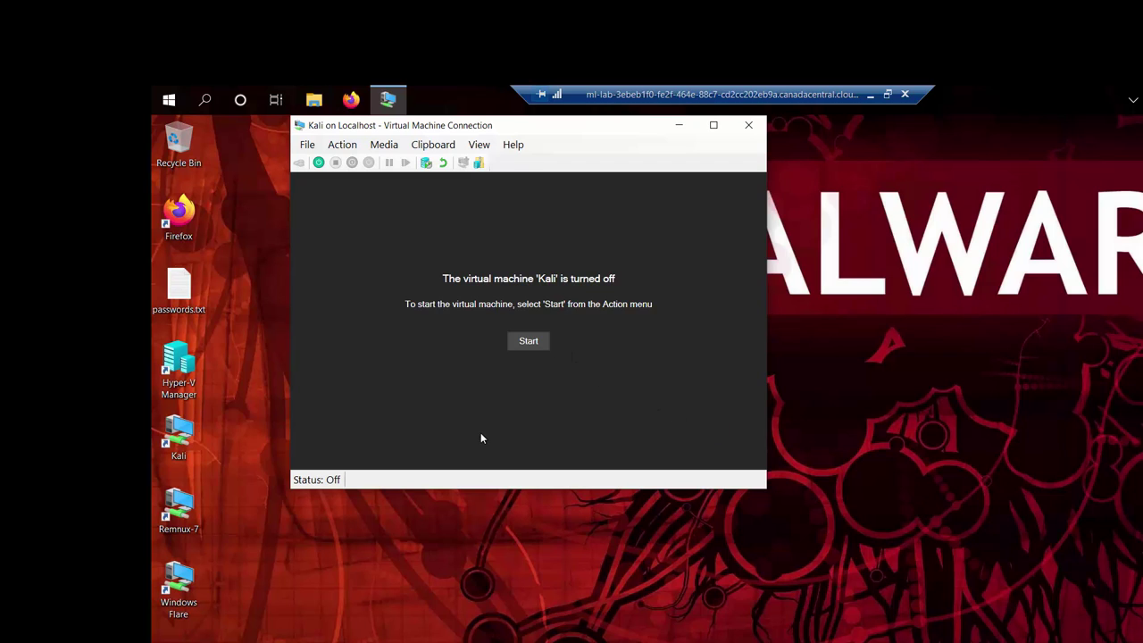
Step: Close the Virtual Machine Connection window for the turned-off Kali VM
{"action": "left_click", "coordinate": [470, 148]}
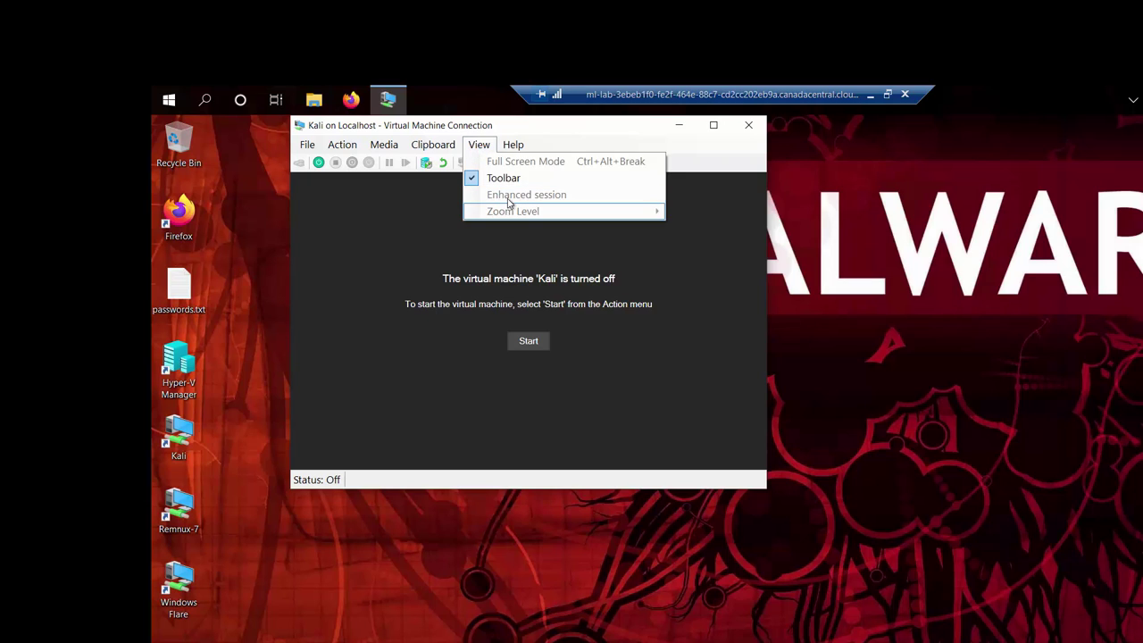
{"action": "left_click", "coordinate": [750, 125]}
{"action": "left_click", "coordinate": [750, 125]}
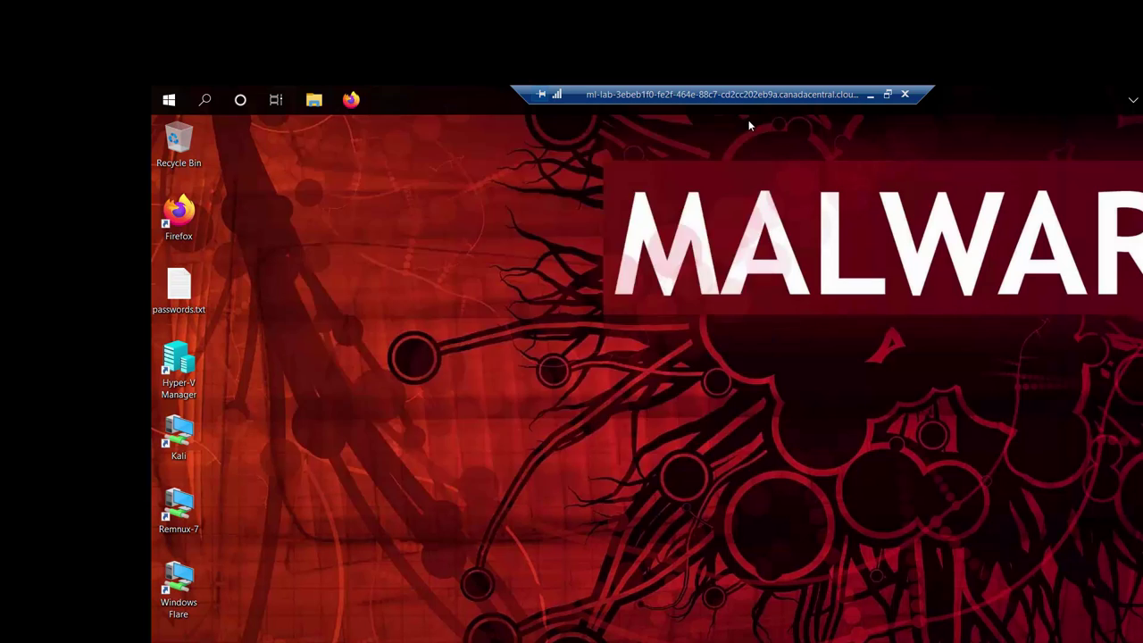
Step: Open Hyper-V Manager, sort VMs by name, and verify Kali, Remnux-7 and Windows - Flare show Off
{"action": "double_click", "coordinate": [205, 361]}
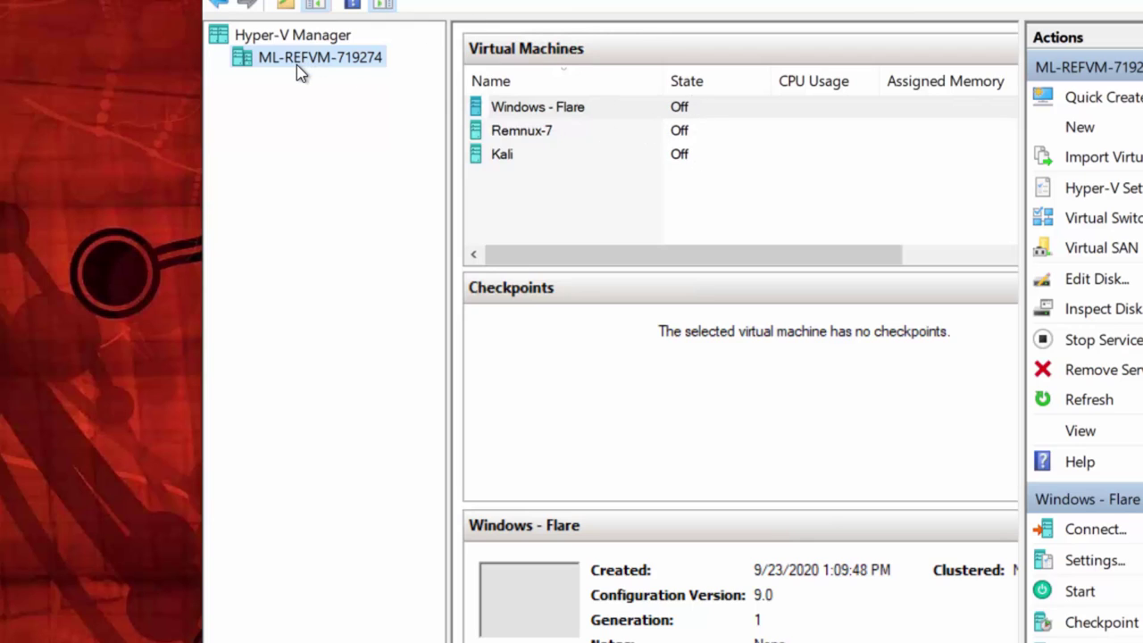
{"action": "left_click", "coordinate": [578, 134]}
{"action": "left_click", "coordinate": [551, 159]}
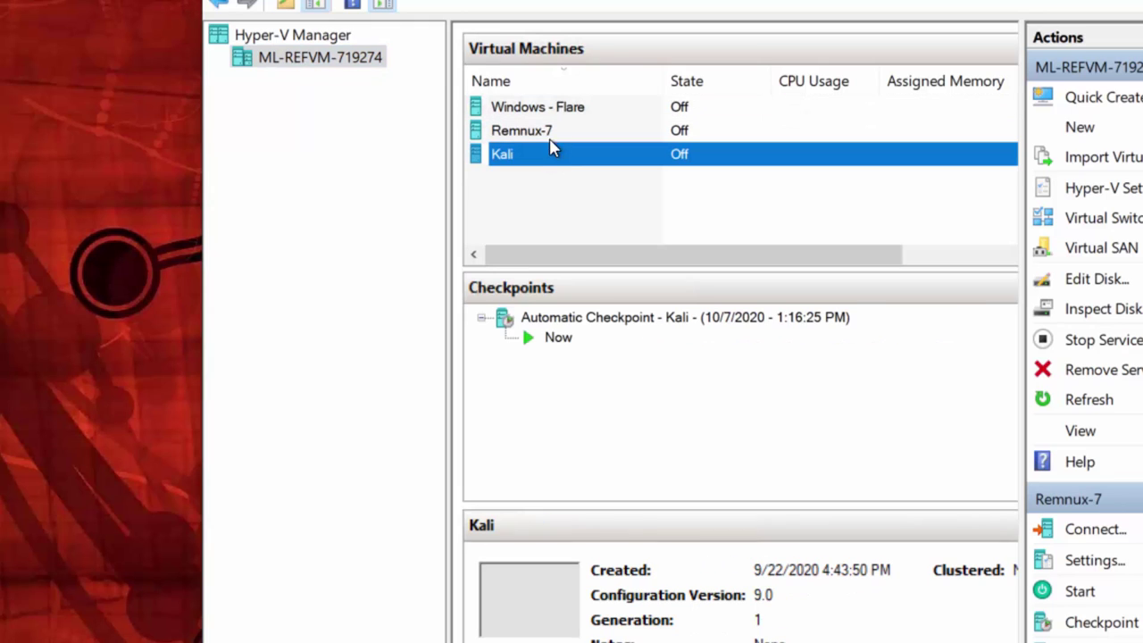
{"action": "left_click", "coordinate": [563, 82]}
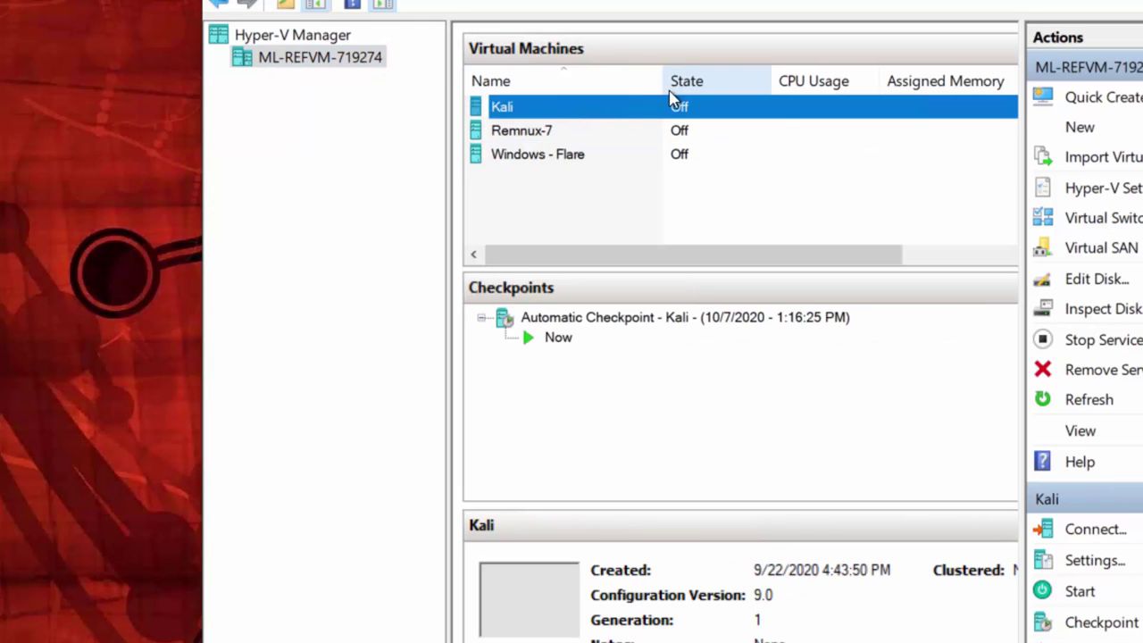
{"action": "left_click", "coordinate": [540, 154]}
{"action": "left_click", "coordinate": [536, 130]}
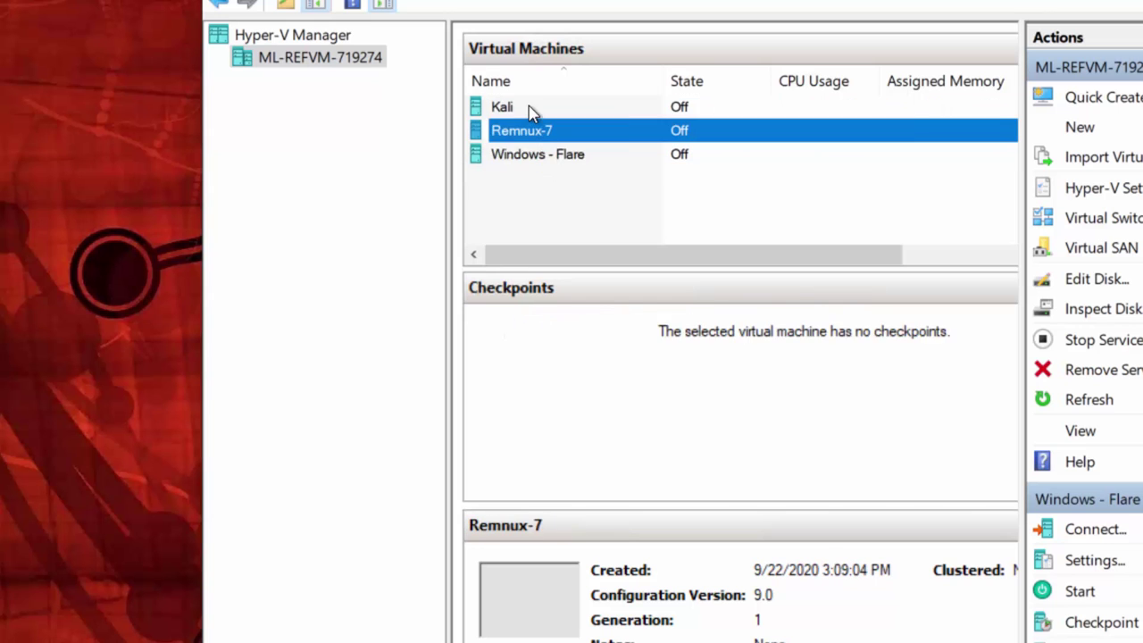
{"action": "left_click", "coordinate": [530, 108]}
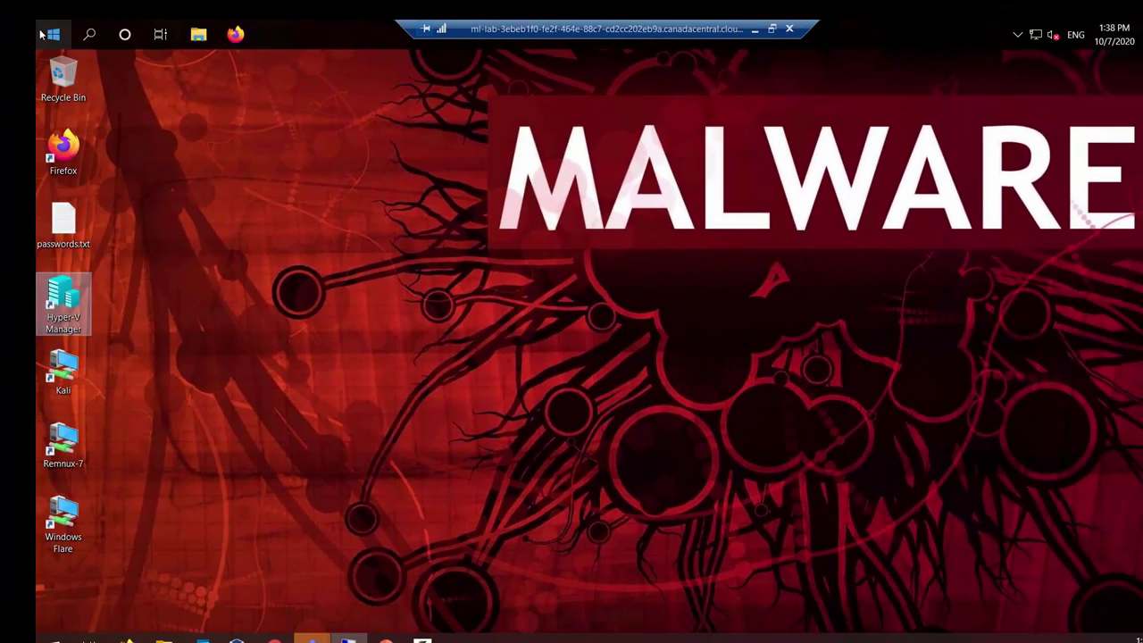
Step: Shut down the remote Windows 10 lab machine from Start > Power
{"action": "left_click", "coordinate": [42, 34]}
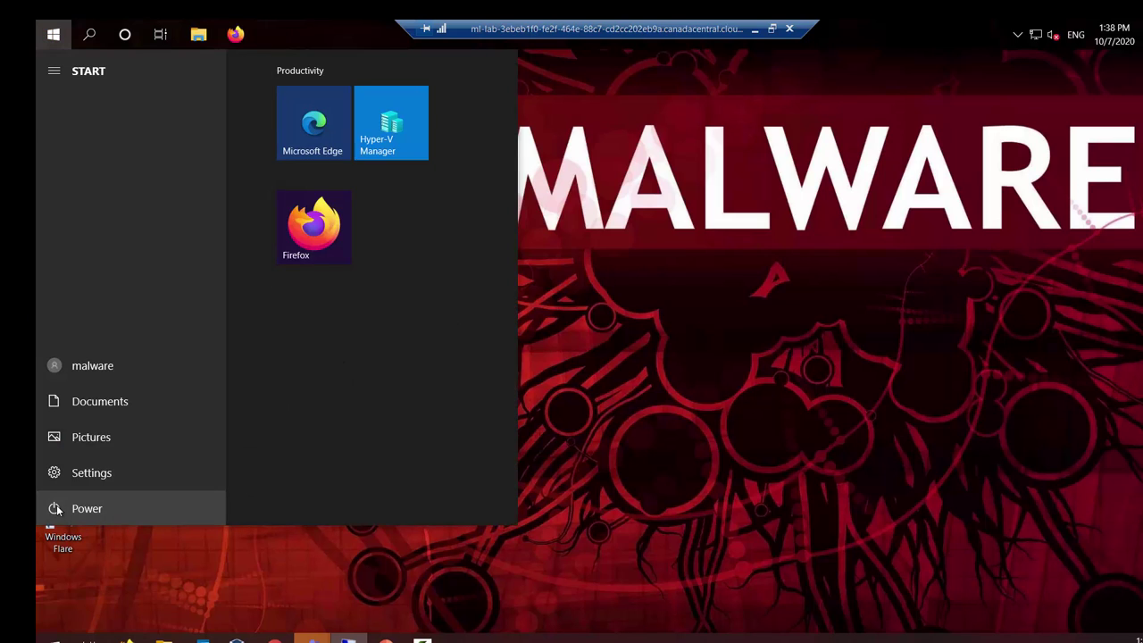
{"action": "left_click", "coordinate": [55, 509]}
{"action": "left_click", "coordinate": [90, 443]}
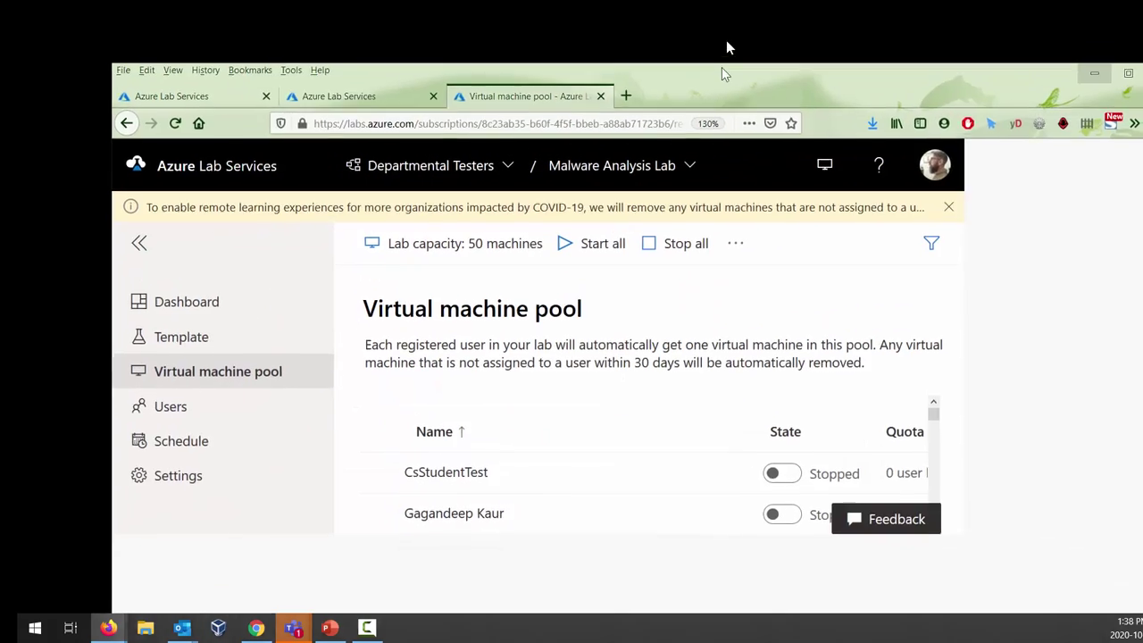
Step: Maximize Firefox and start signing back in to Azure Lab Services with the existing account
{"action": "left_click_drag", "start_coordinate": [726, 48], "coordinate": [726, 2]}
{"action": "left_click", "coordinate": [256, 42]}
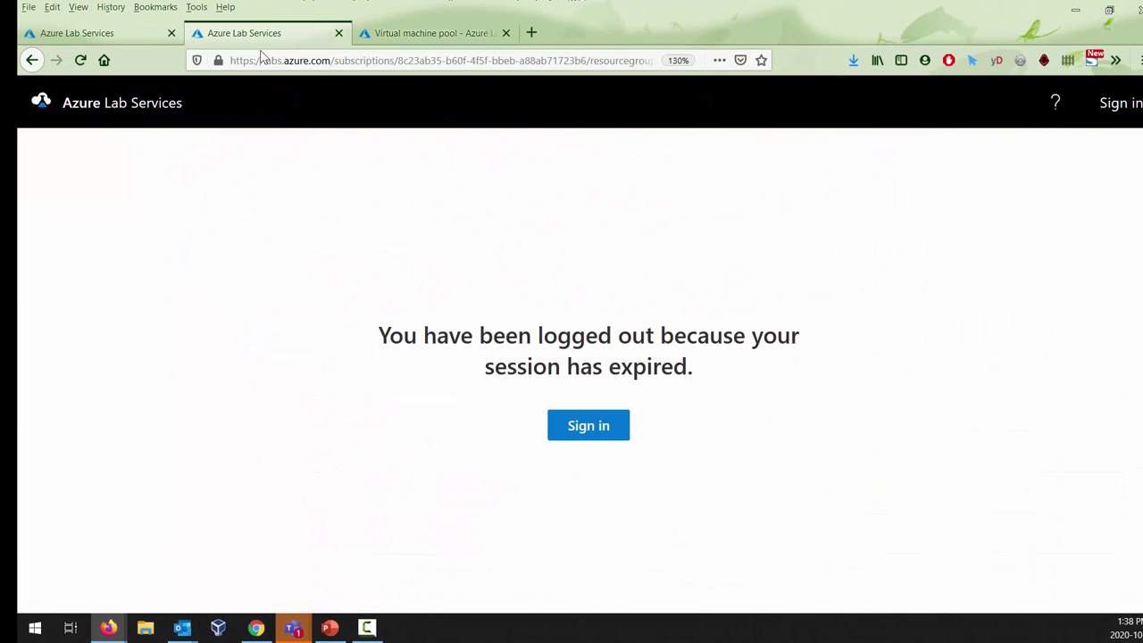
{"action": "left_click", "coordinate": [601, 426]}
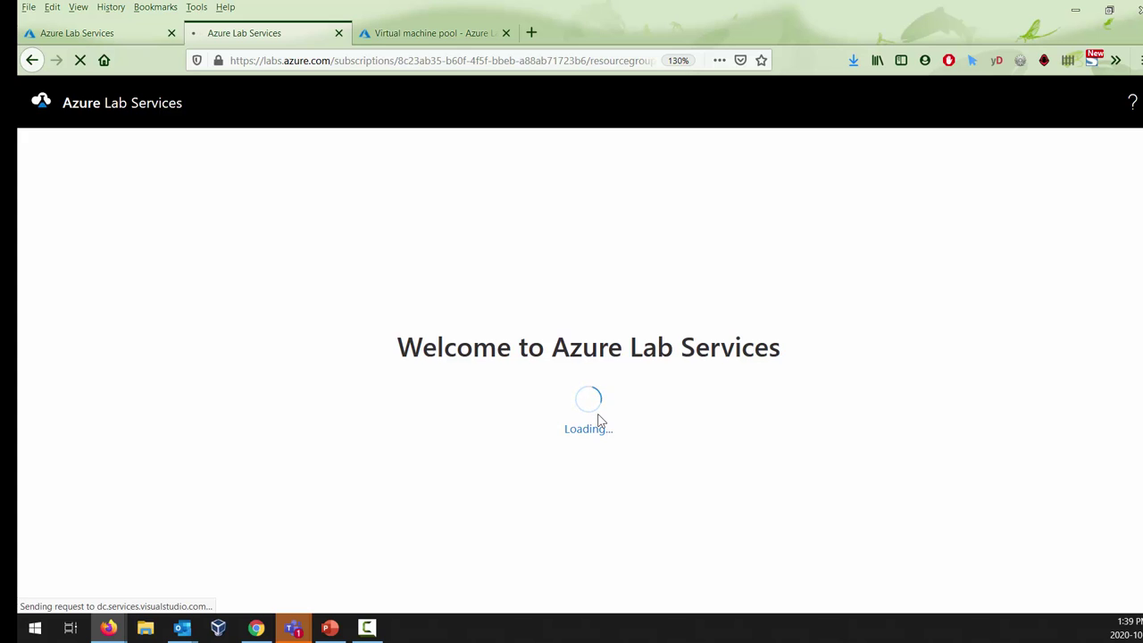
{"action": "left_click", "coordinate": [96, 28]}
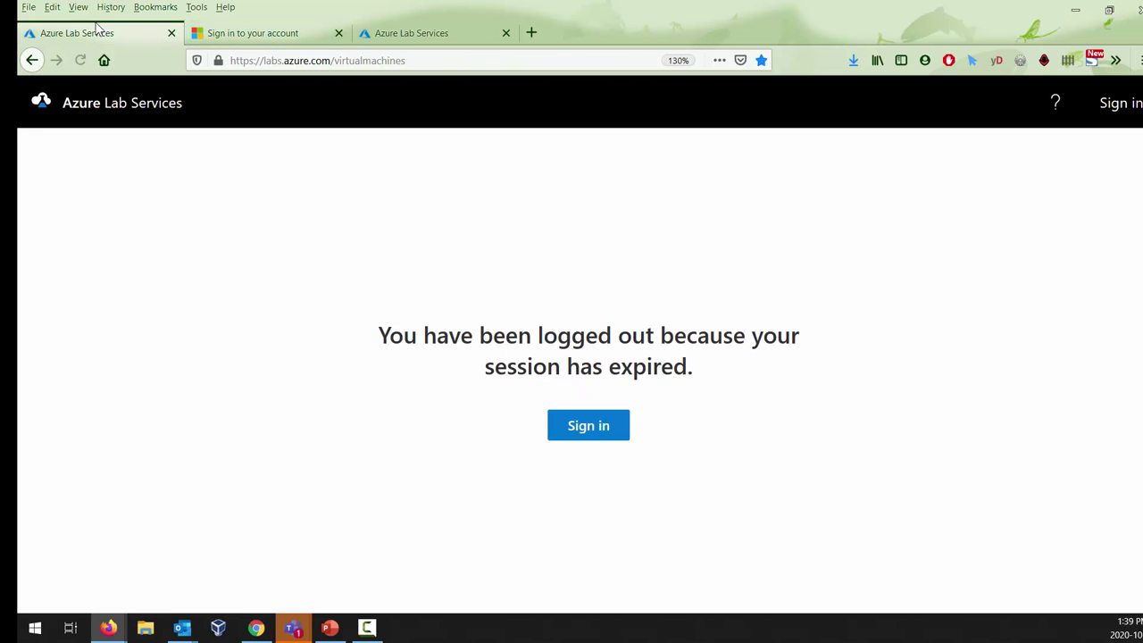
{"action": "left_click", "coordinate": [576, 423]}
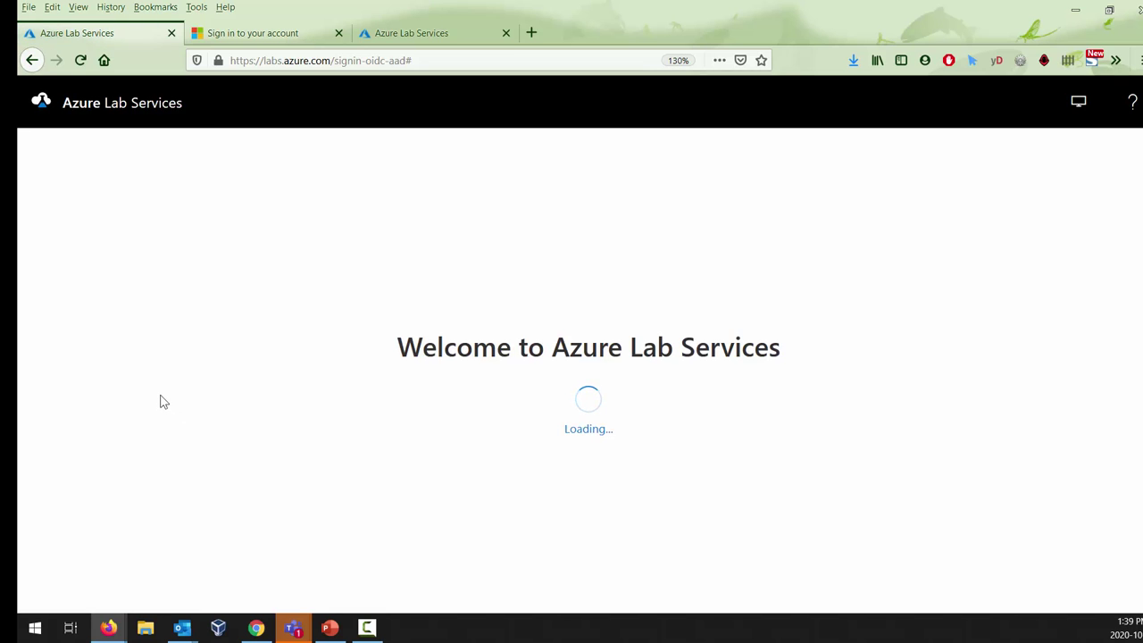
{"action": "left_click", "coordinate": [250, 33]}
{"action": "left_click", "coordinate": [586, 332]}
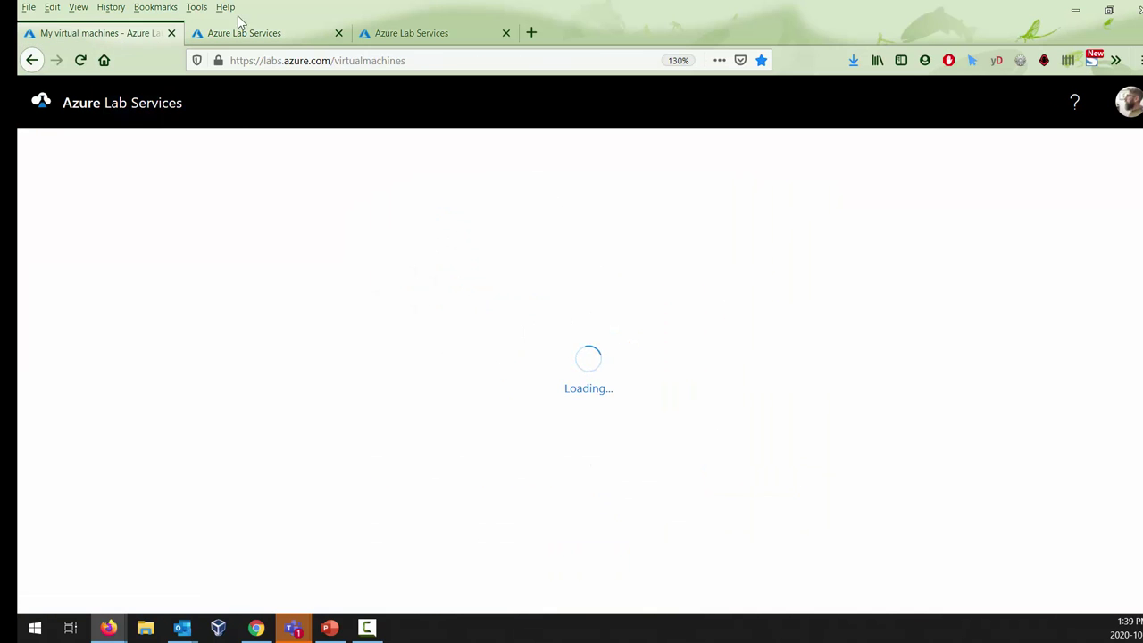
Step: Reload the failed sign-in page, complete sign-in, and switch to the My virtual machines tab
{"action": "left_click", "coordinate": [309, 33]}
{"action": "right_click", "coordinate": [215, 295]}
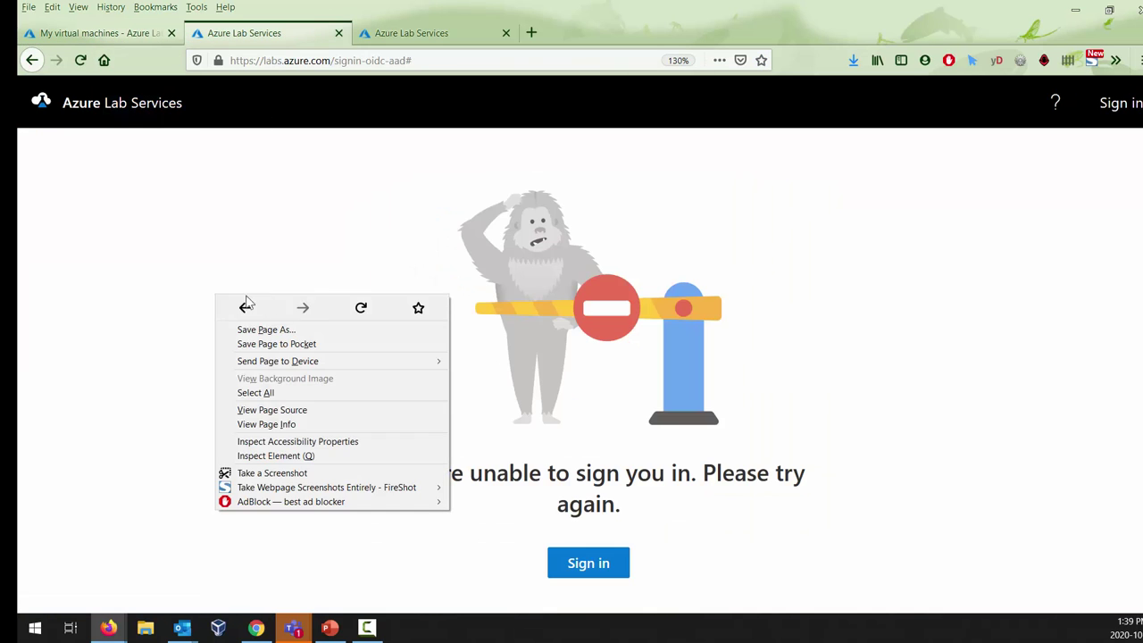
{"action": "left_click", "coordinate": [360, 307]}
{"action": "left_click", "coordinate": [142, 40]}
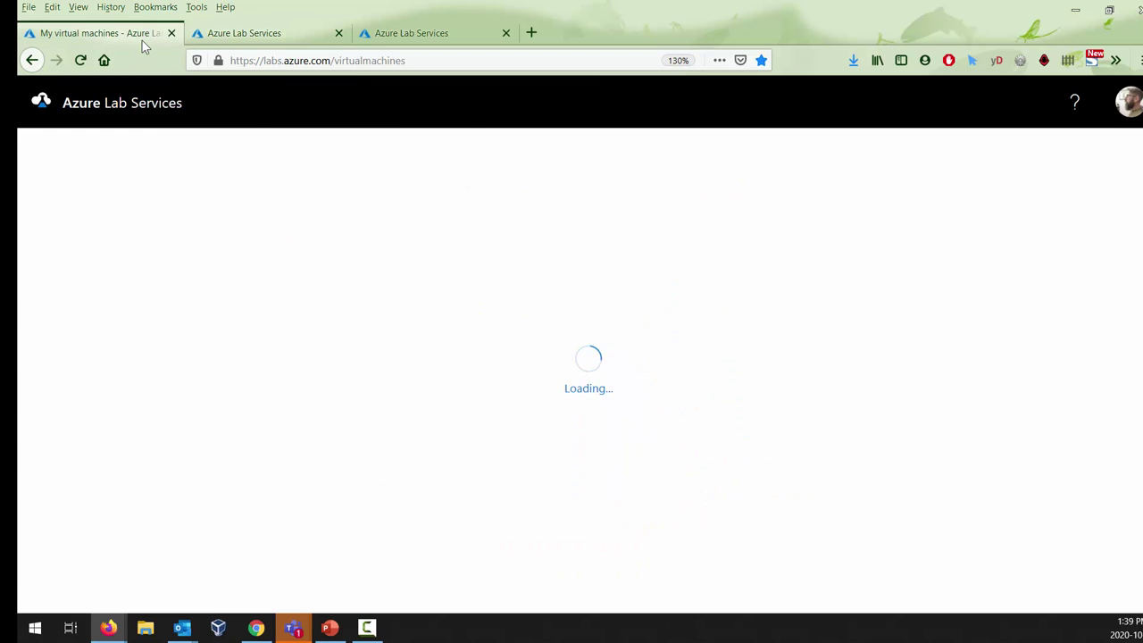
{"action": "left_click", "coordinate": [246, 34]}
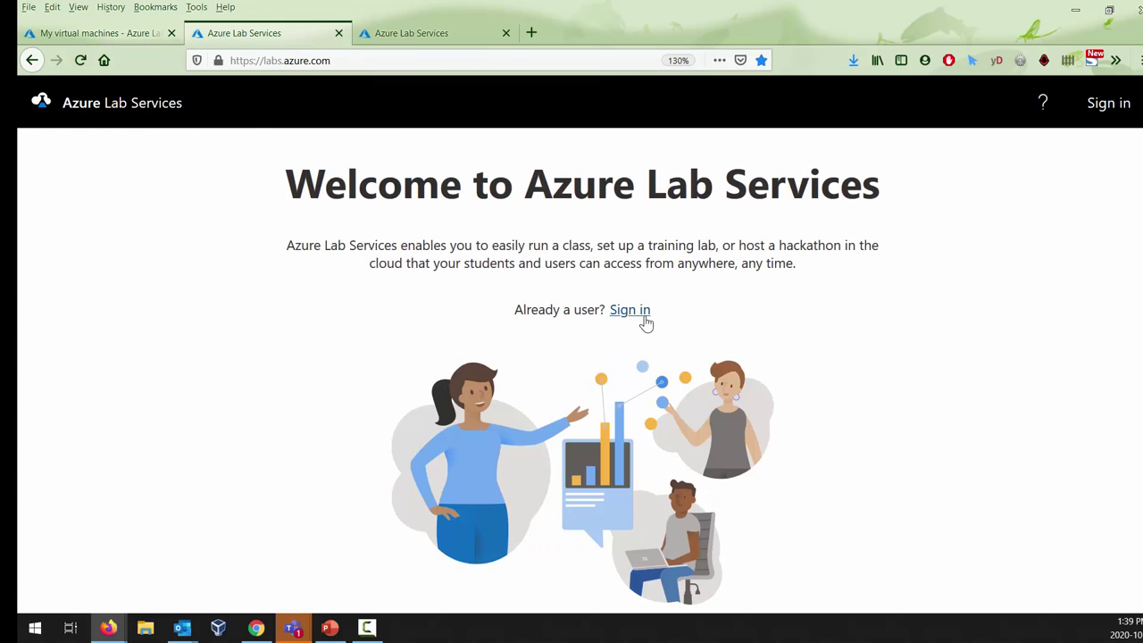
{"action": "left_click", "coordinate": [635, 310]}
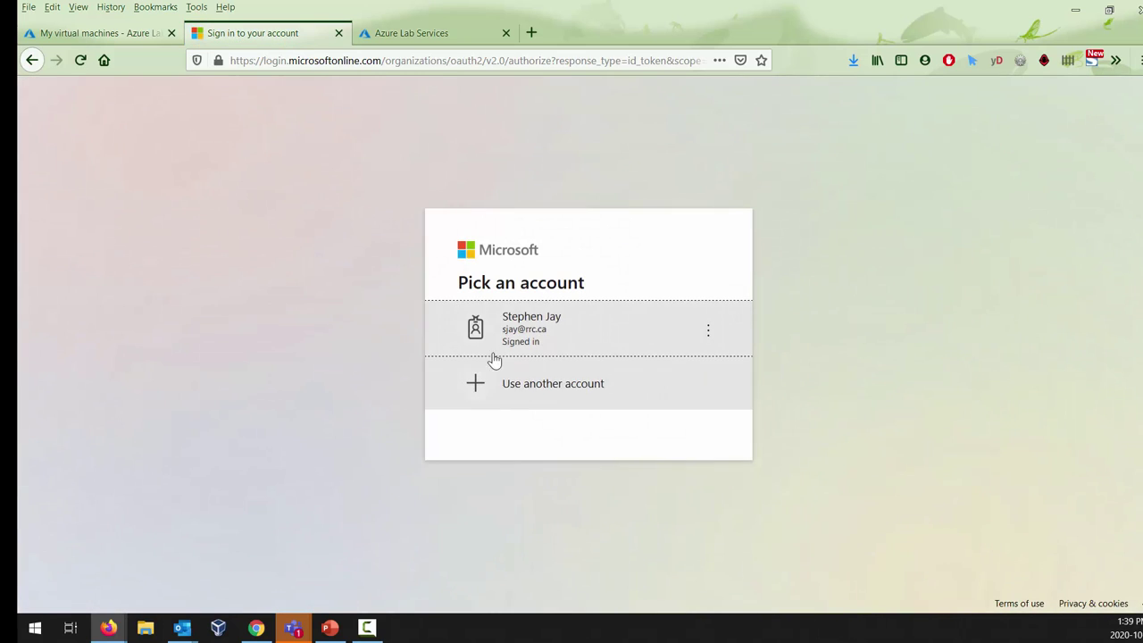
{"action": "left_click", "coordinate": [541, 333]}
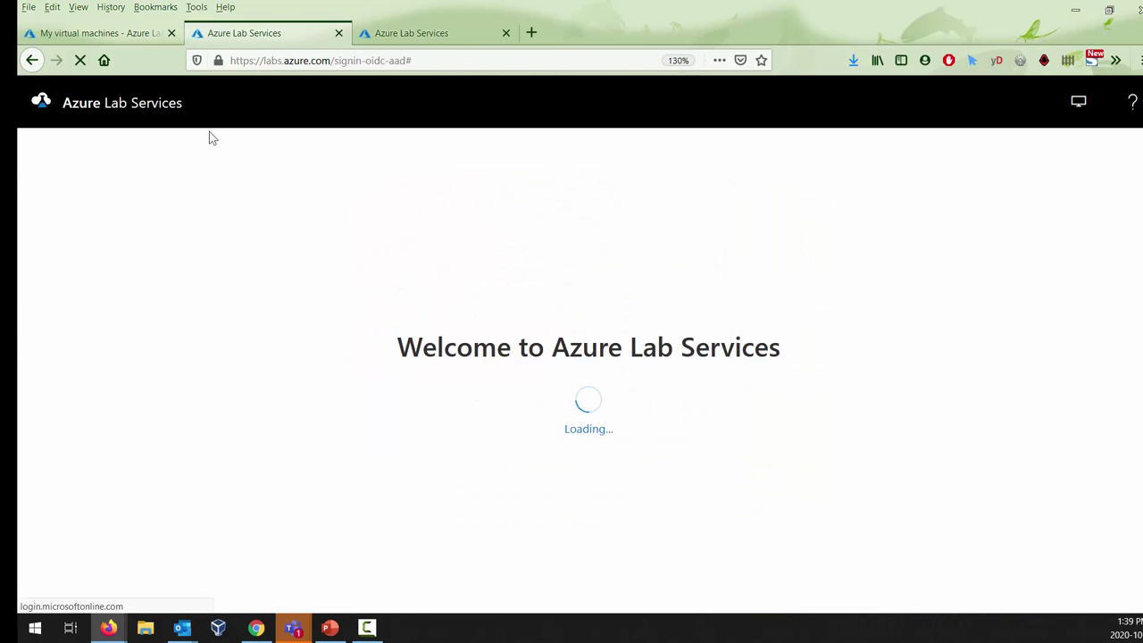
{"action": "left_click", "coordinate": [83, 35]}
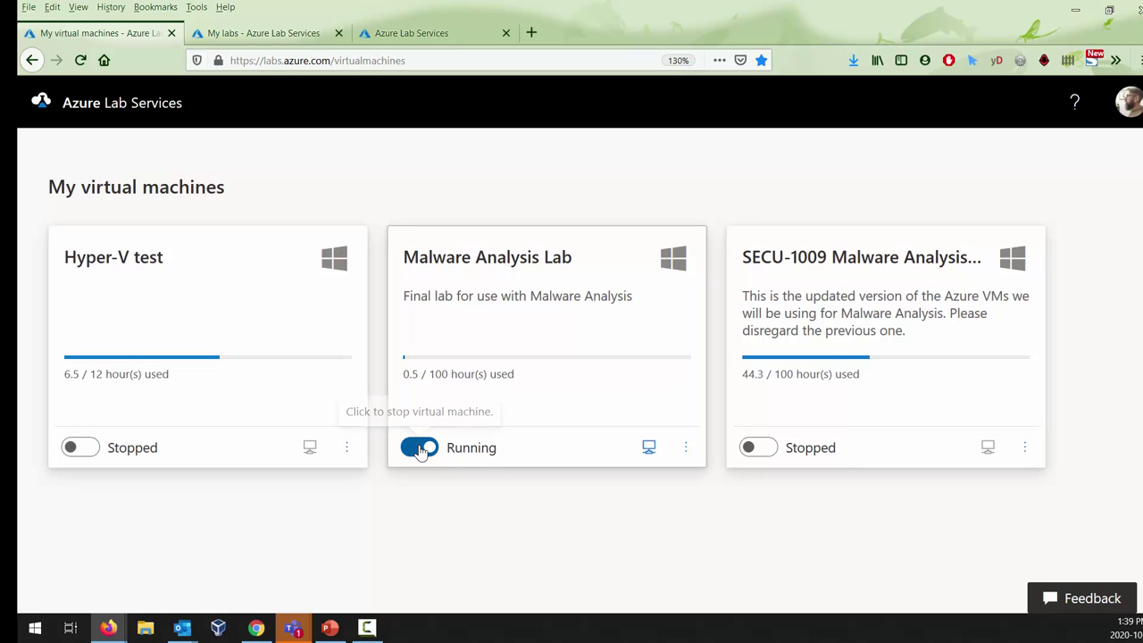
Step: Toggle off the Malware Analysis Lab VM so it shows Stopping, then dismiss the address bar suggestions
{"action": "left_click", "coordinate": [419, 448]}
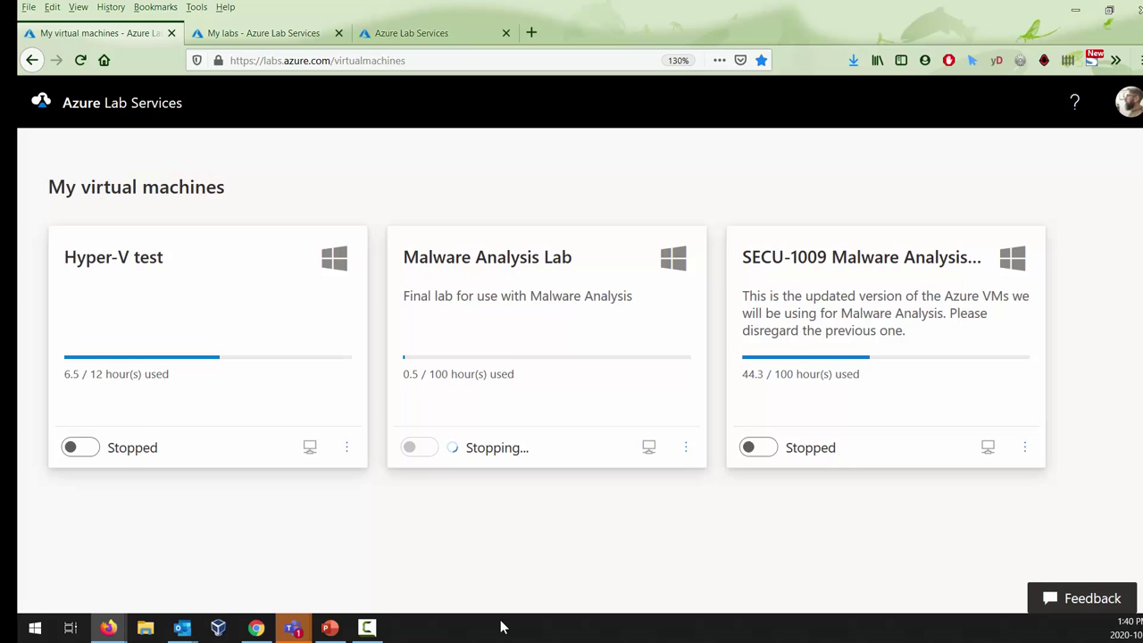
{"action": "left_click", "coordinate": [391, 65]}
{"action": "double_click", "coordinate": [391, 65]}
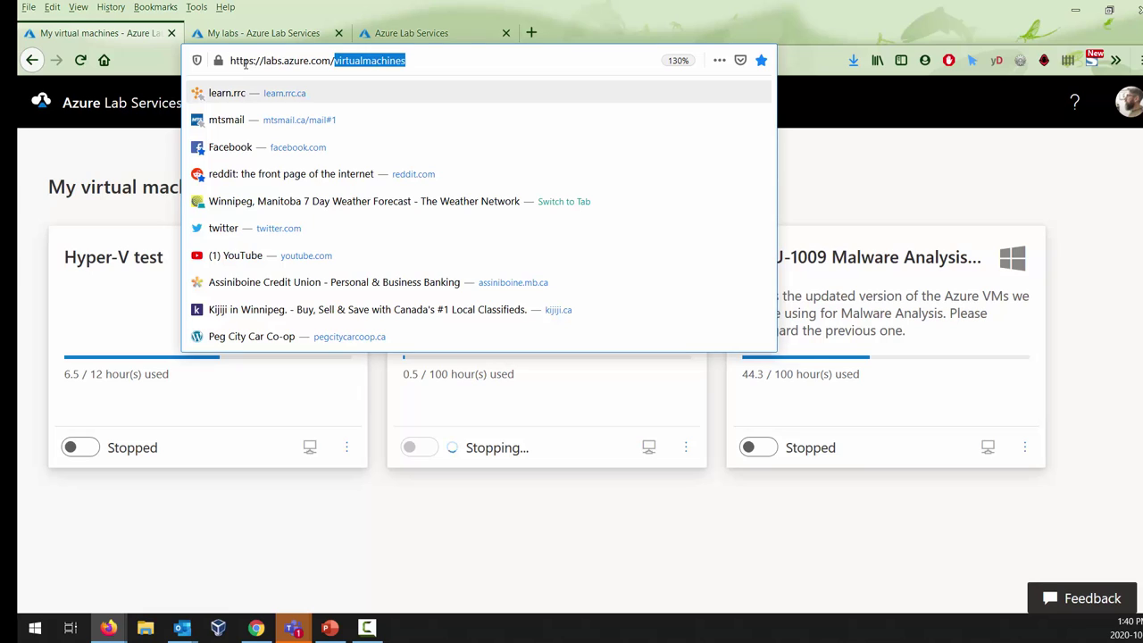
{"action": "left_click", "coordinate": [904, 127]}
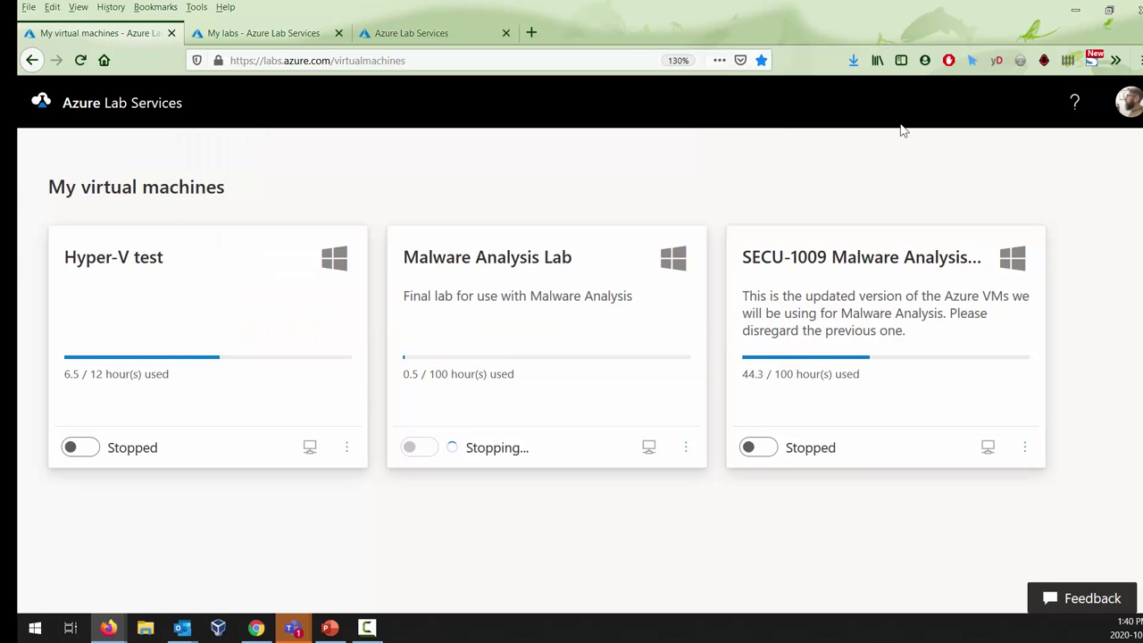